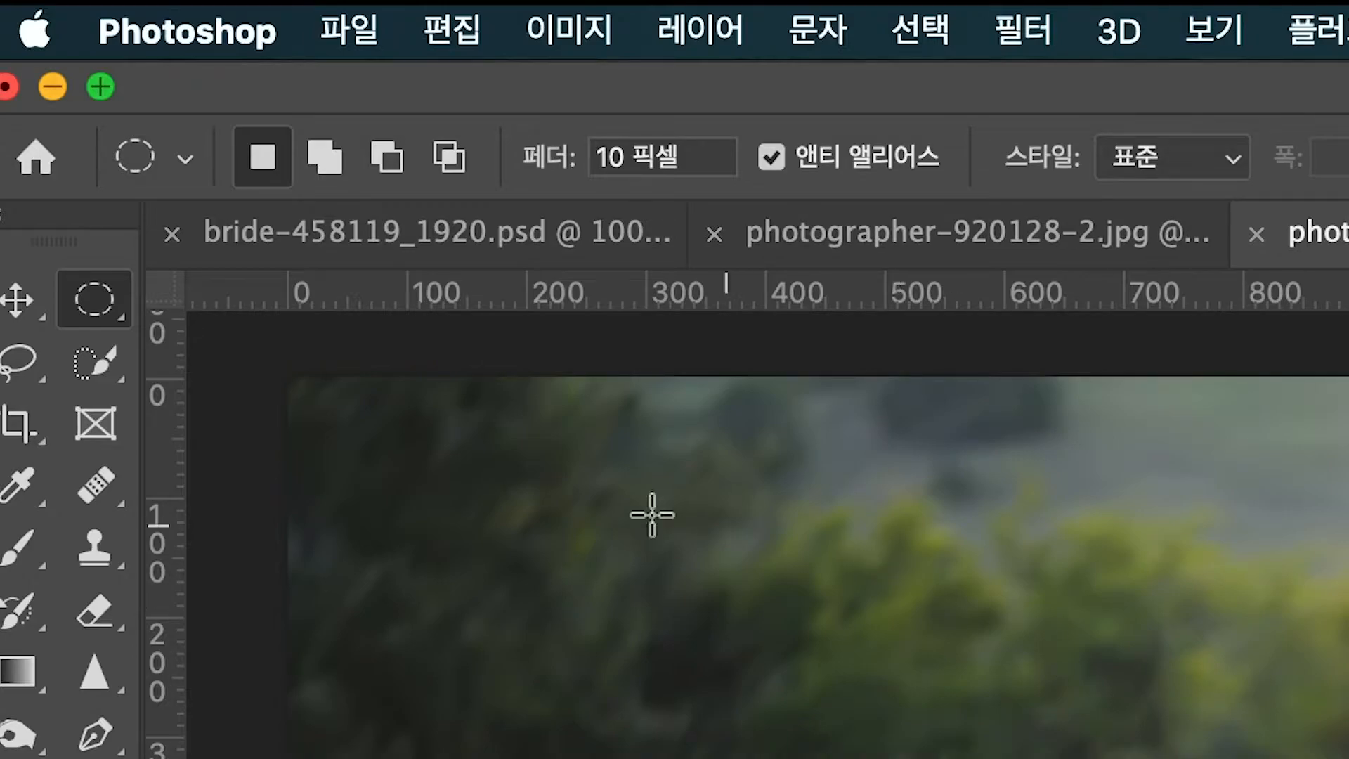
- Set the Elliptical Marquee feather to 0 px and select a circular area around the boy's original head
drag(623, 155, 595, 155)
text(0)
key(Return)
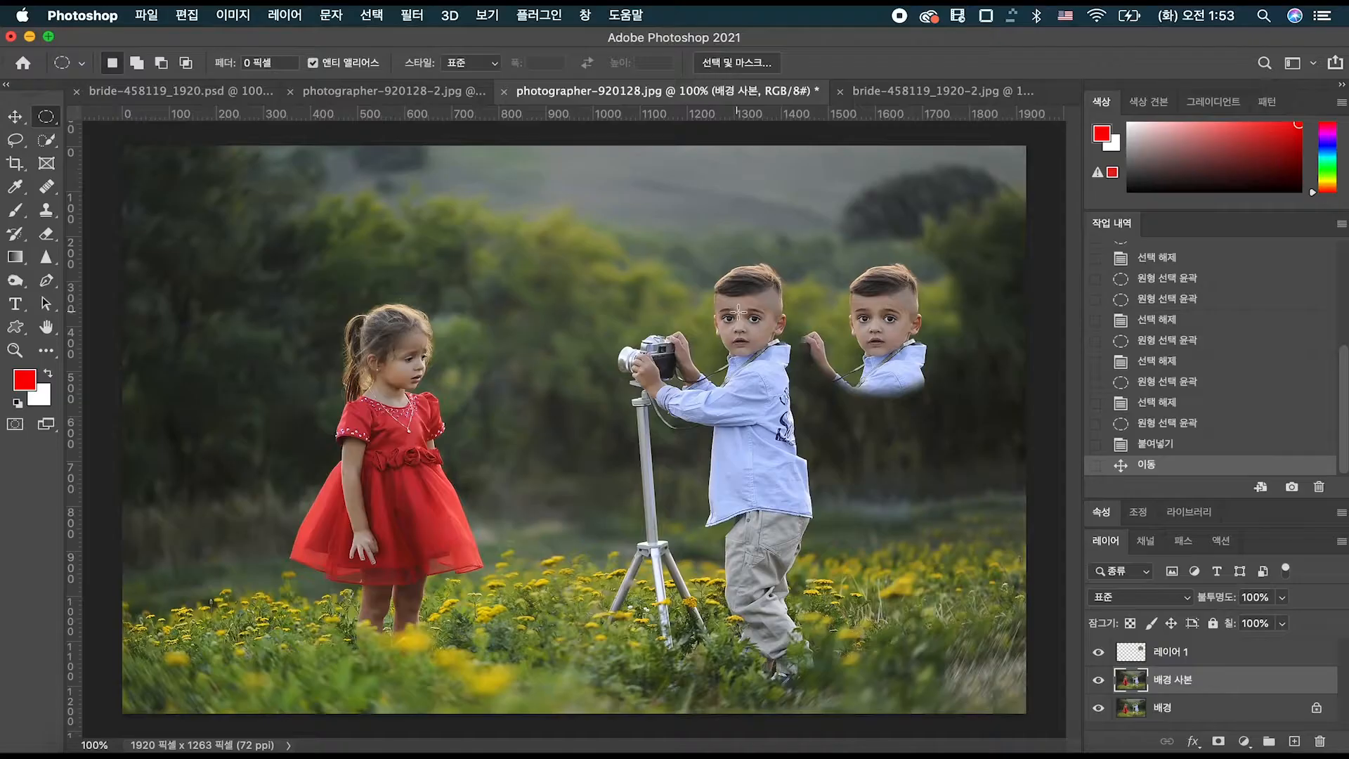
drag(743, 318, 827, 394)
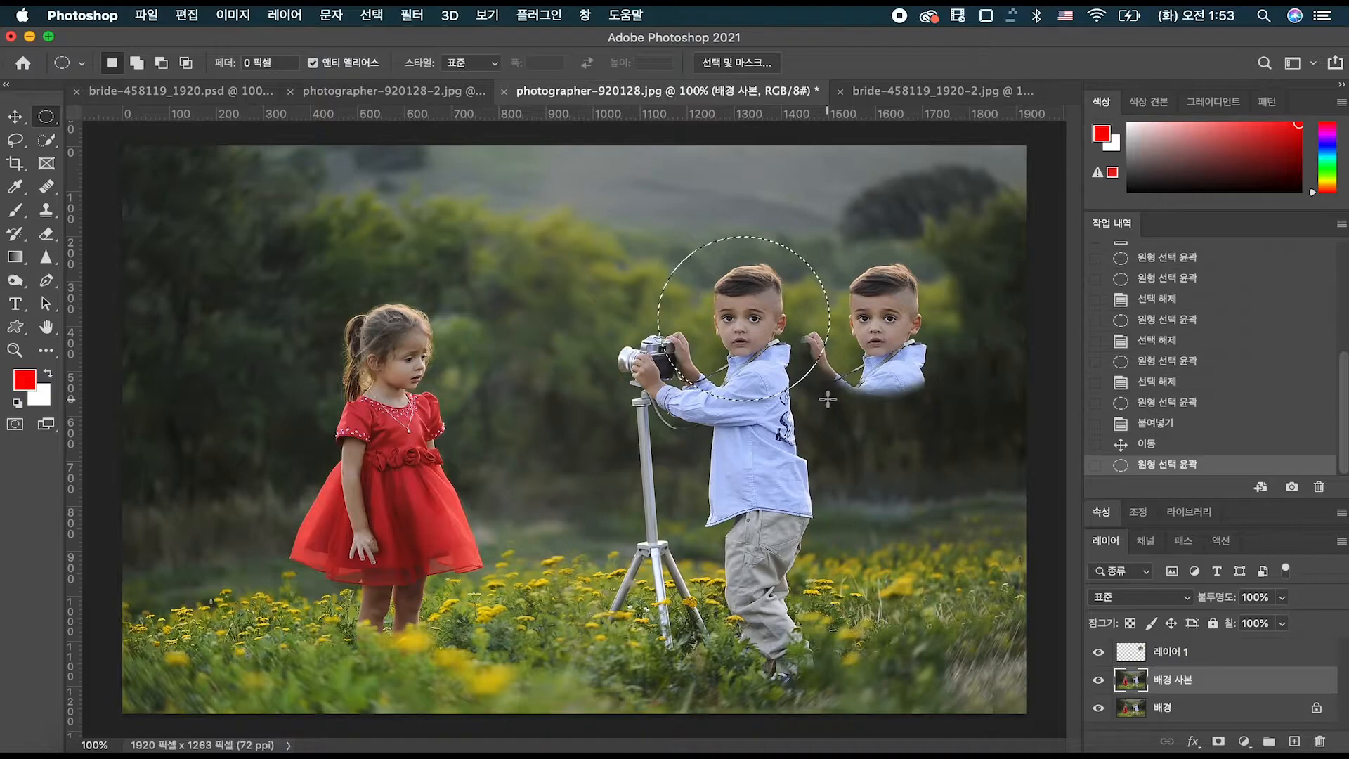
- Copy the selected head to a new layer and place the copy below the soft-edged one
key(super+c)
key(super+v)
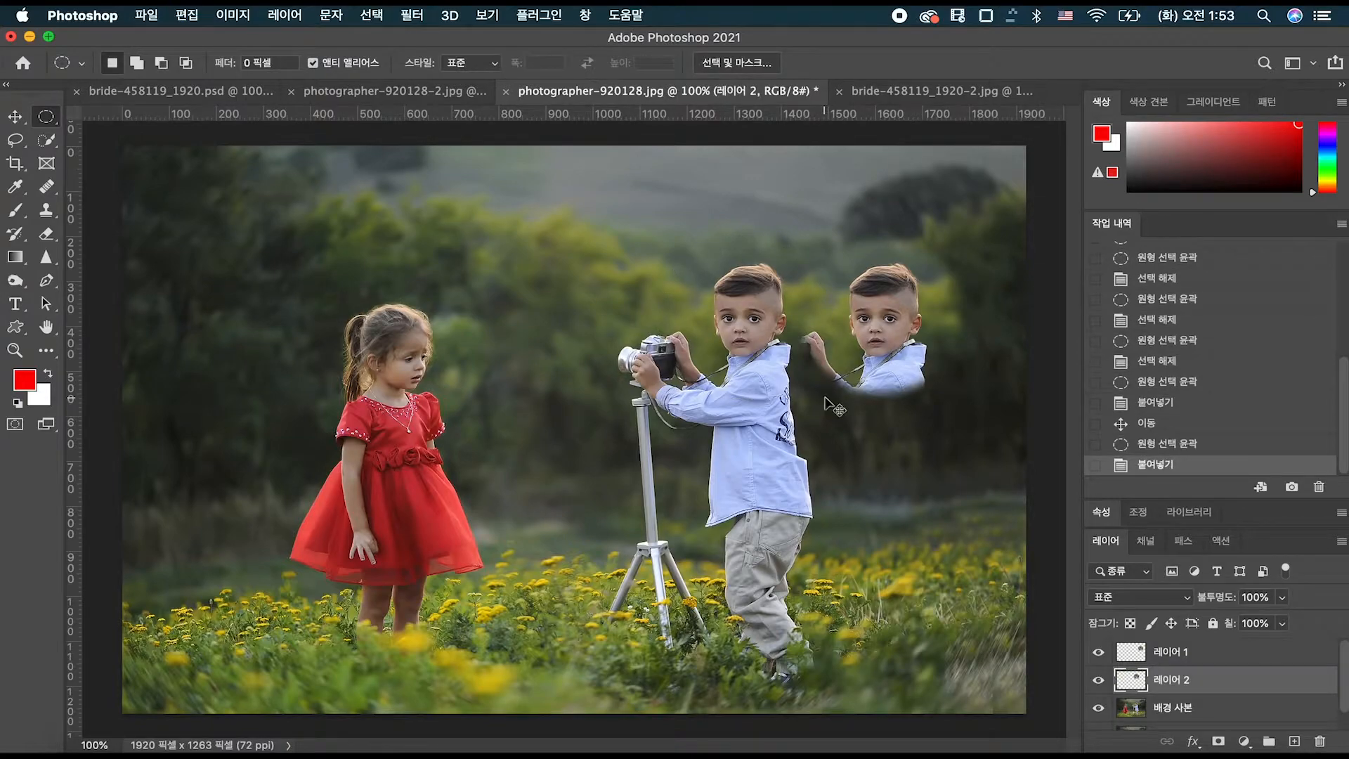
key(v)
drag(741, 336, 896, 523)
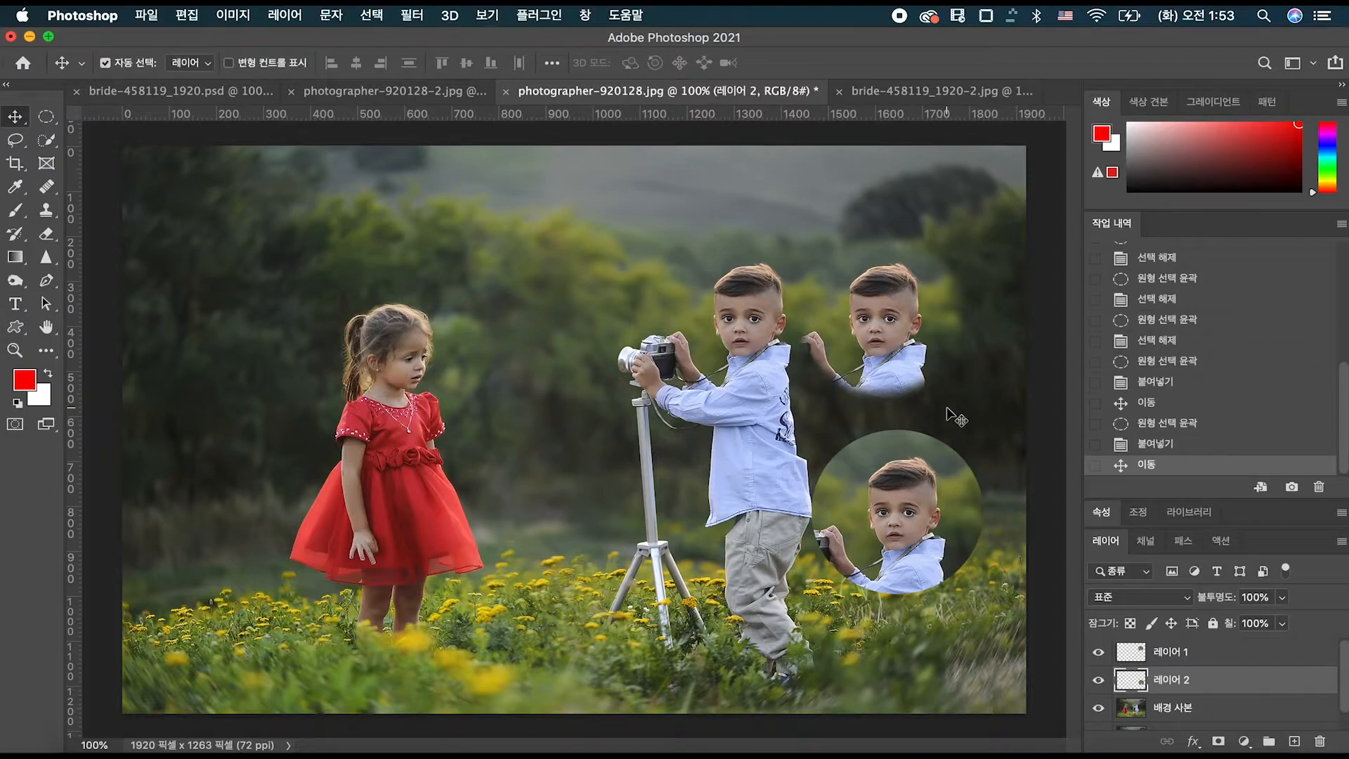
- Move the hard-edged head copy between the two children and the soft-edged copy over the boy's original head
drag(906, 485, 533, 294)
right_click(879, 323)
click(906, 326)
drag(891, 316, 770, 322)
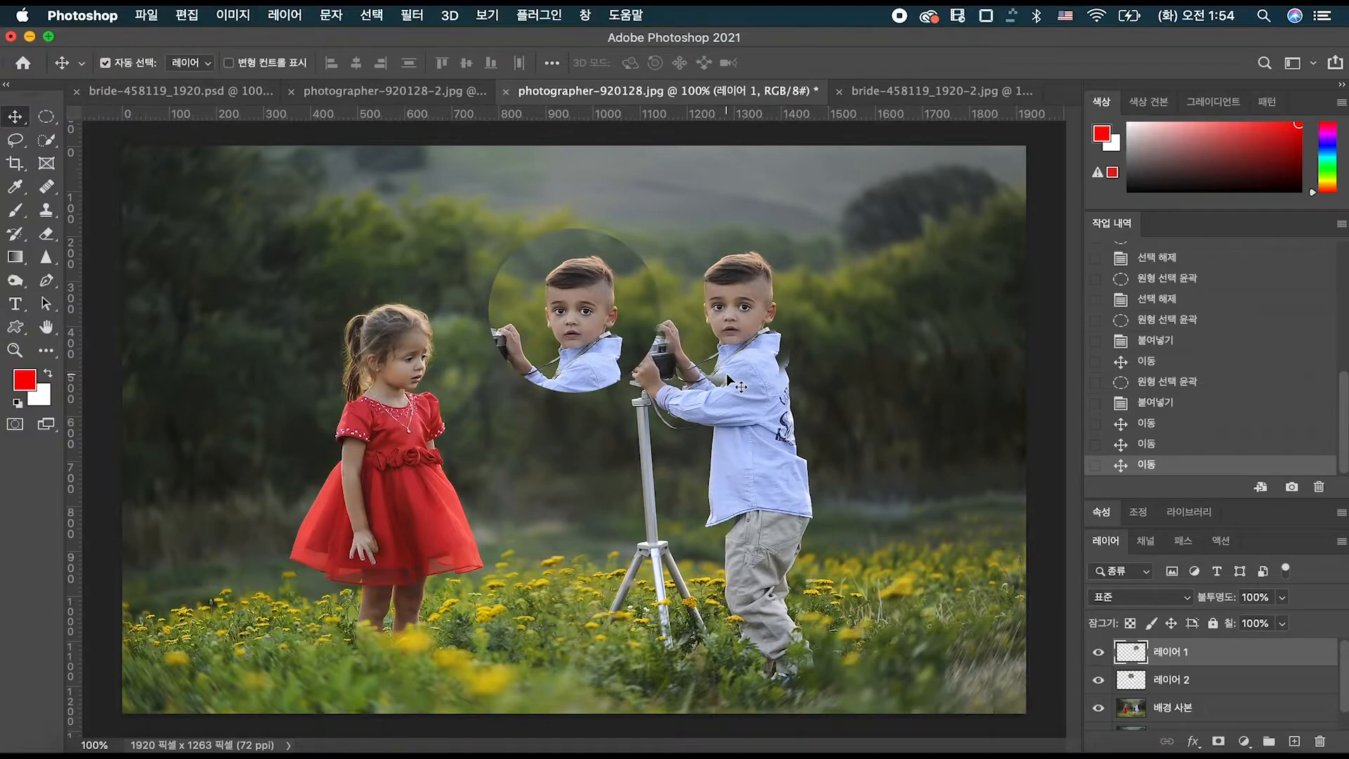
- Delete the layer 레이어 2 containing the hard-edged head copy
right_click(621, 316)
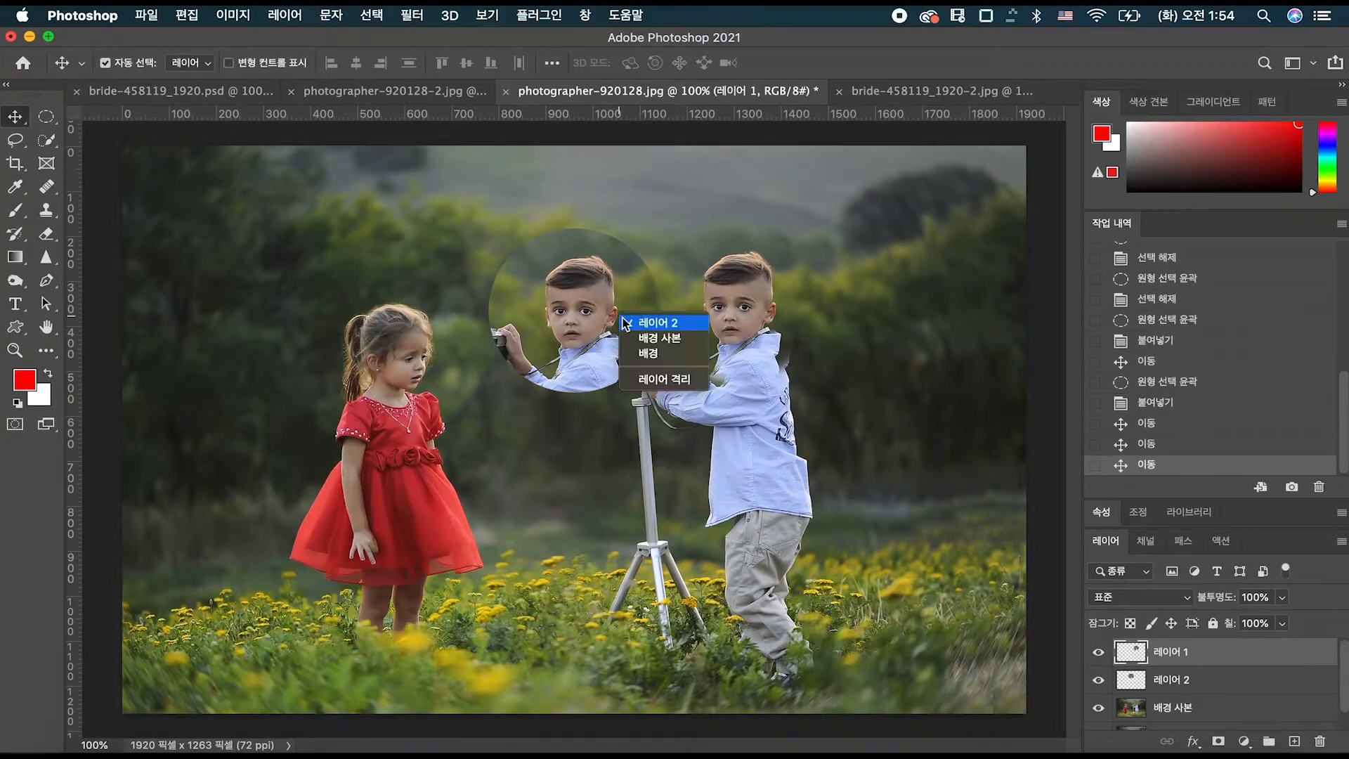
click(632, 331)
click(1264, 676)
drag(1264, 676, 1319, 742)
- Enlarge the soft-edged head copy with Free Transform and position it over the boy's original head
drag(763, 288, 769, 282)
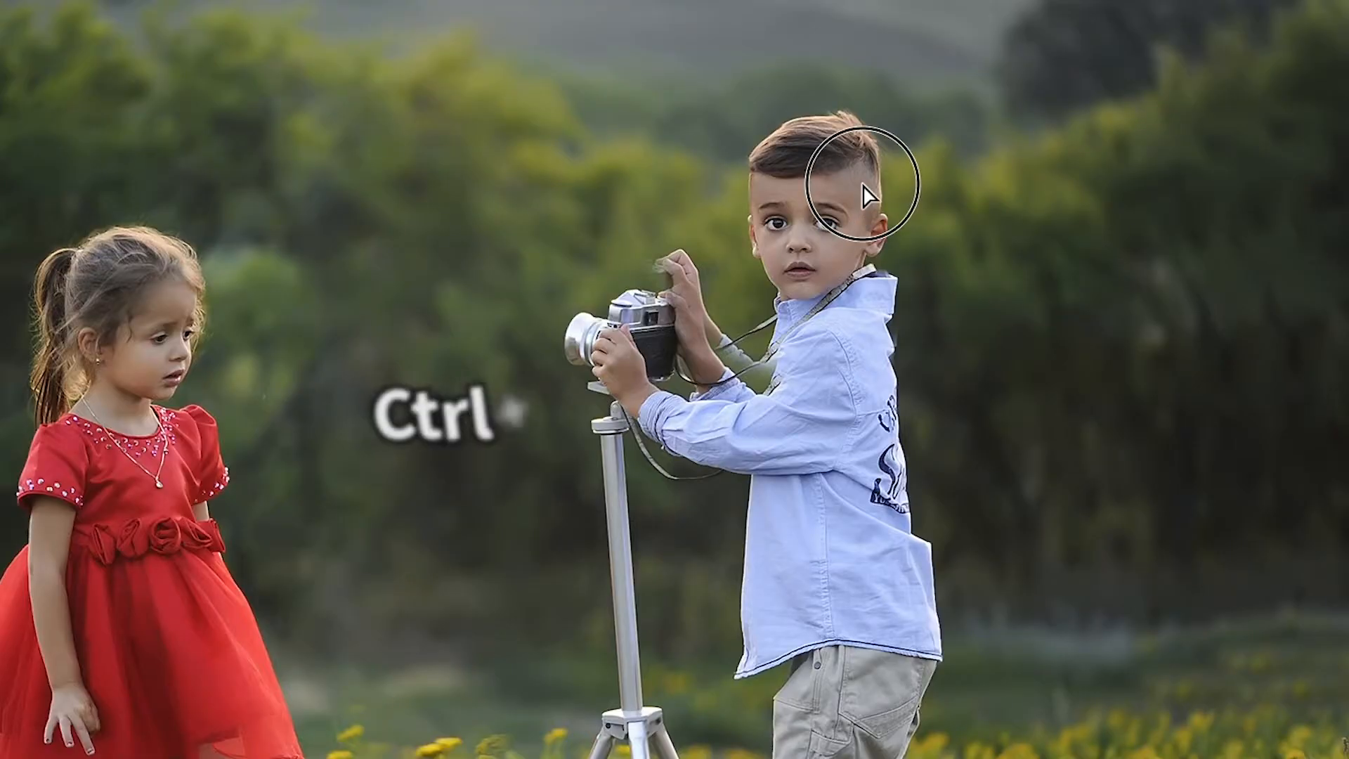
mouse_move(863, 185)
mouse_down()
mouse_move(853, 169)
mouse_move(859, 202)
mouse_up()
key(ctrl+t)
key(ctrl+t)
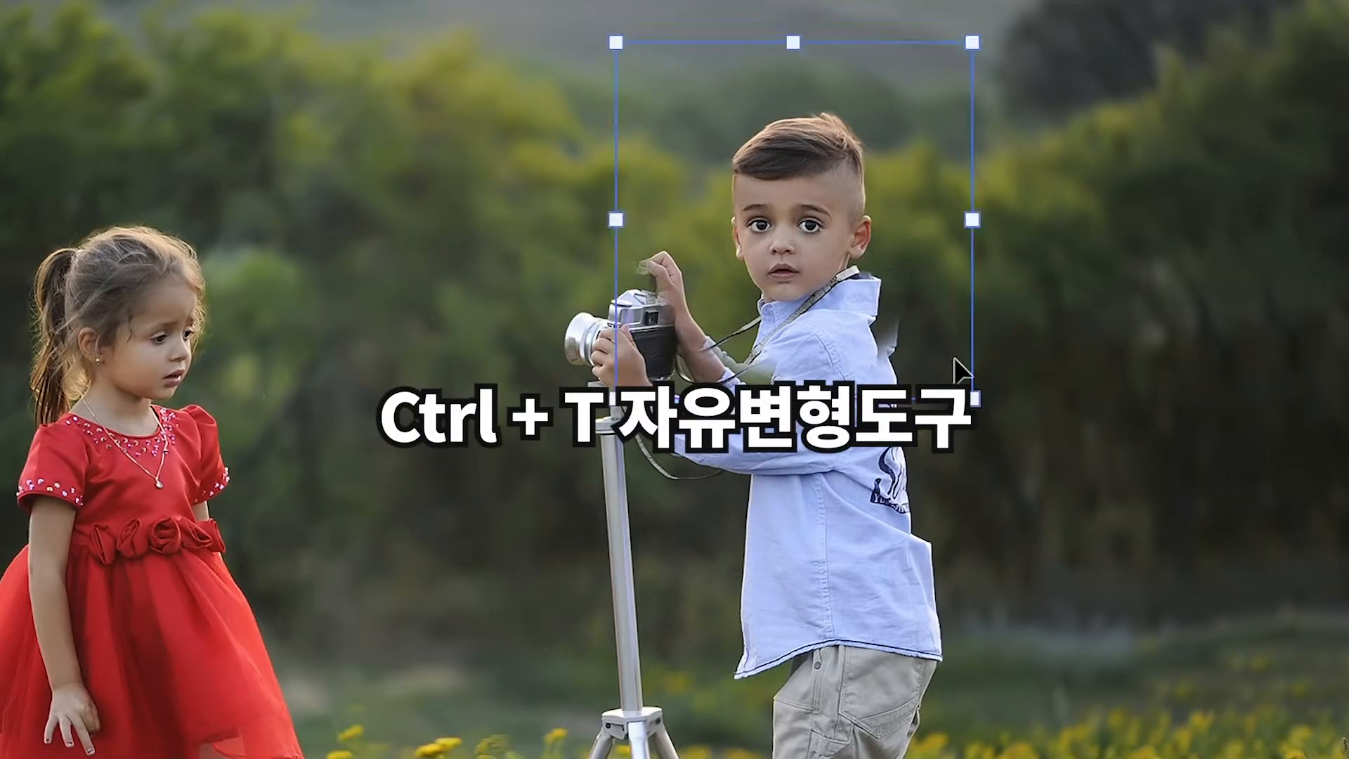
drag(974, 402, 1201, 630)
drag(857, 402, 773, 327)
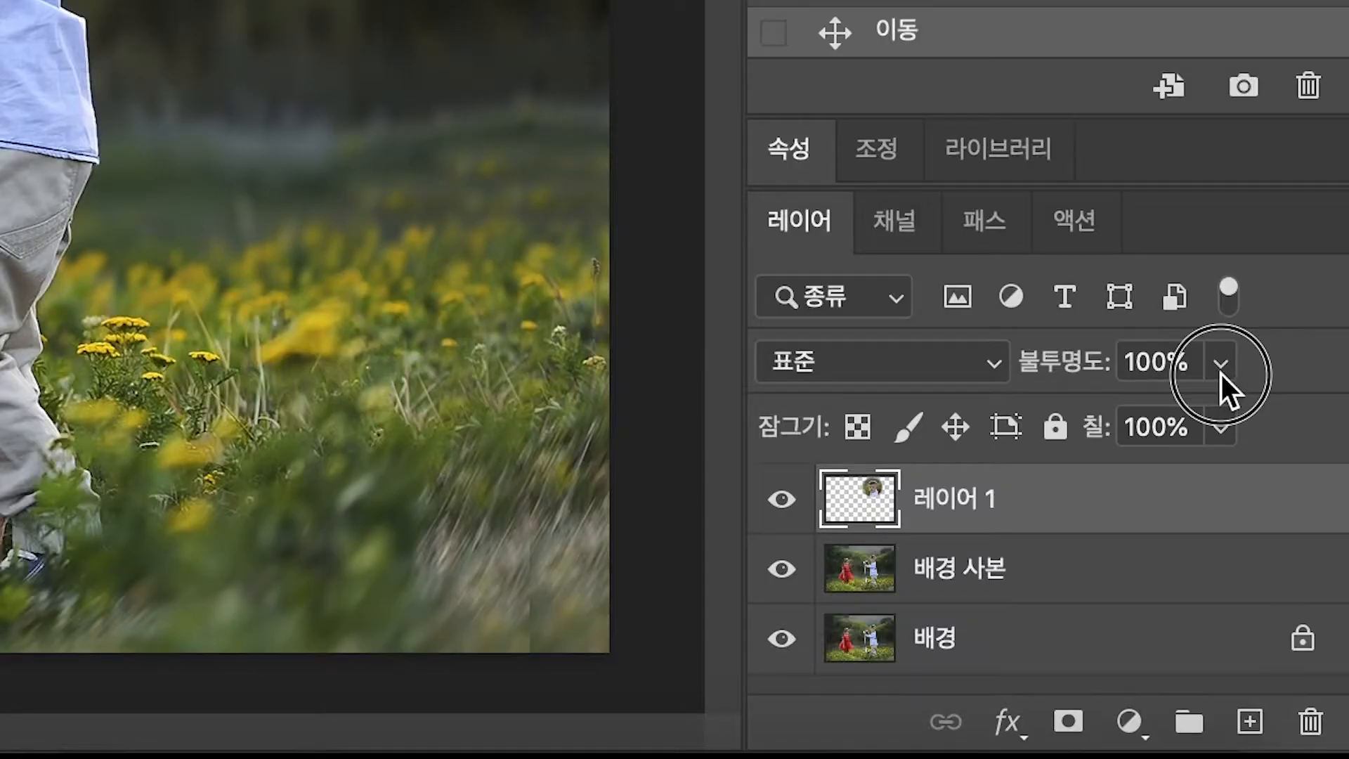
- Lower the opacity of 레이어 1 to 51% and shift the enlarged head slightly down over the original
click(1281, 598)
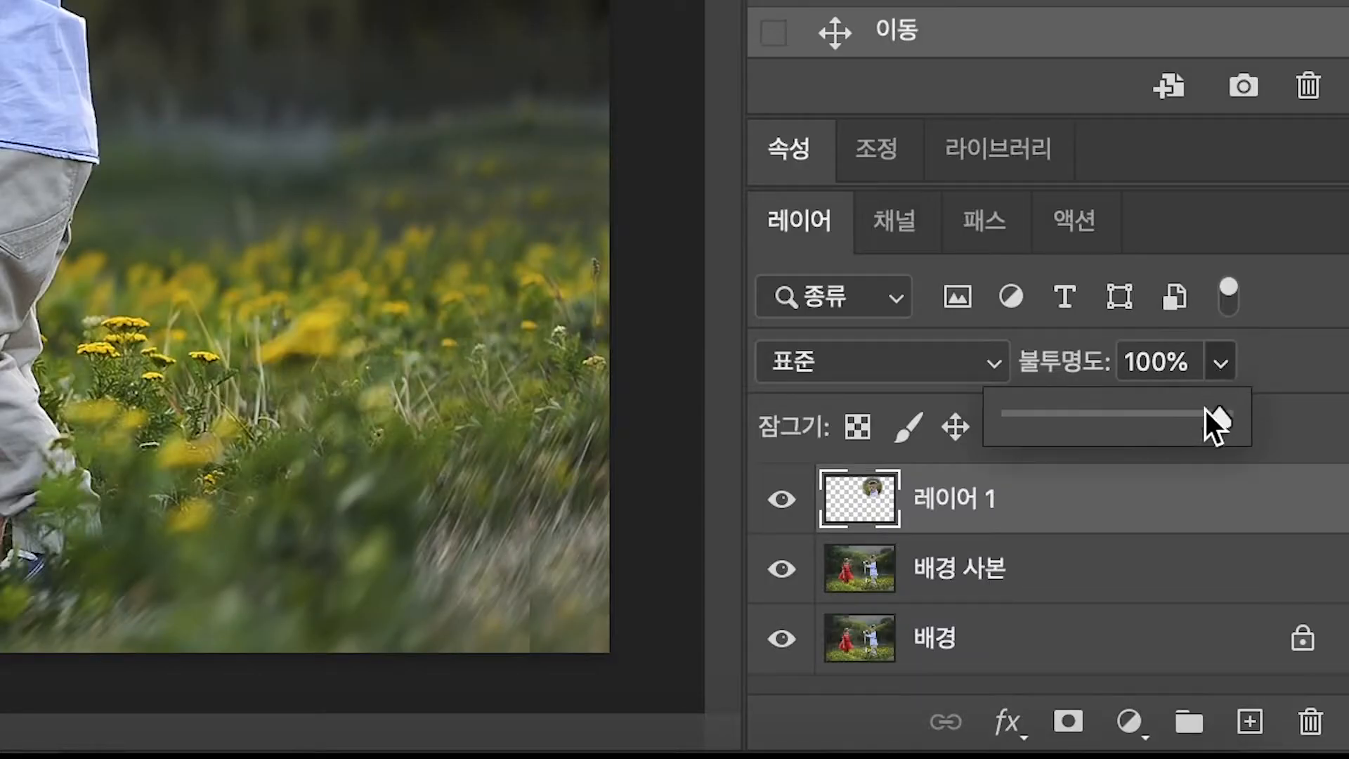
drag(1169, 420, 1121, 411)
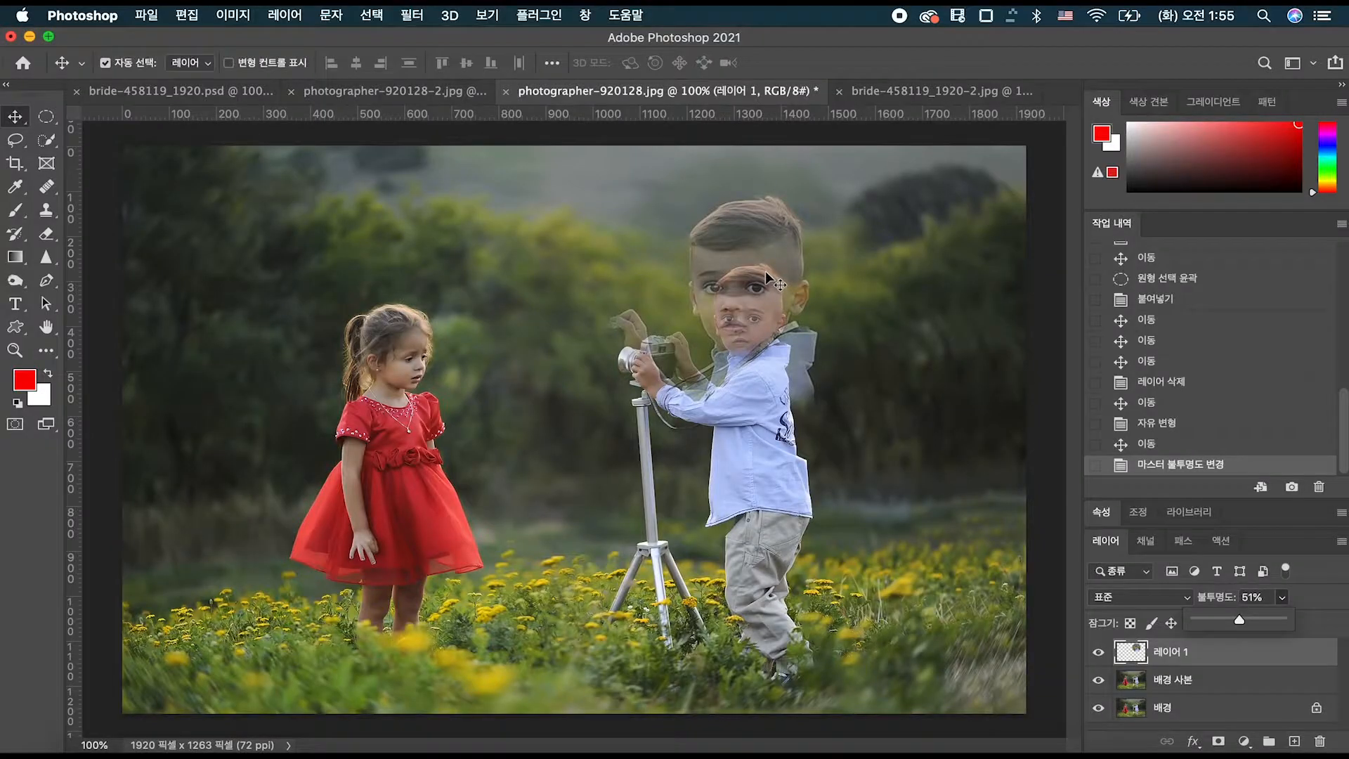
right_click(762, 267)
click(742, 242)
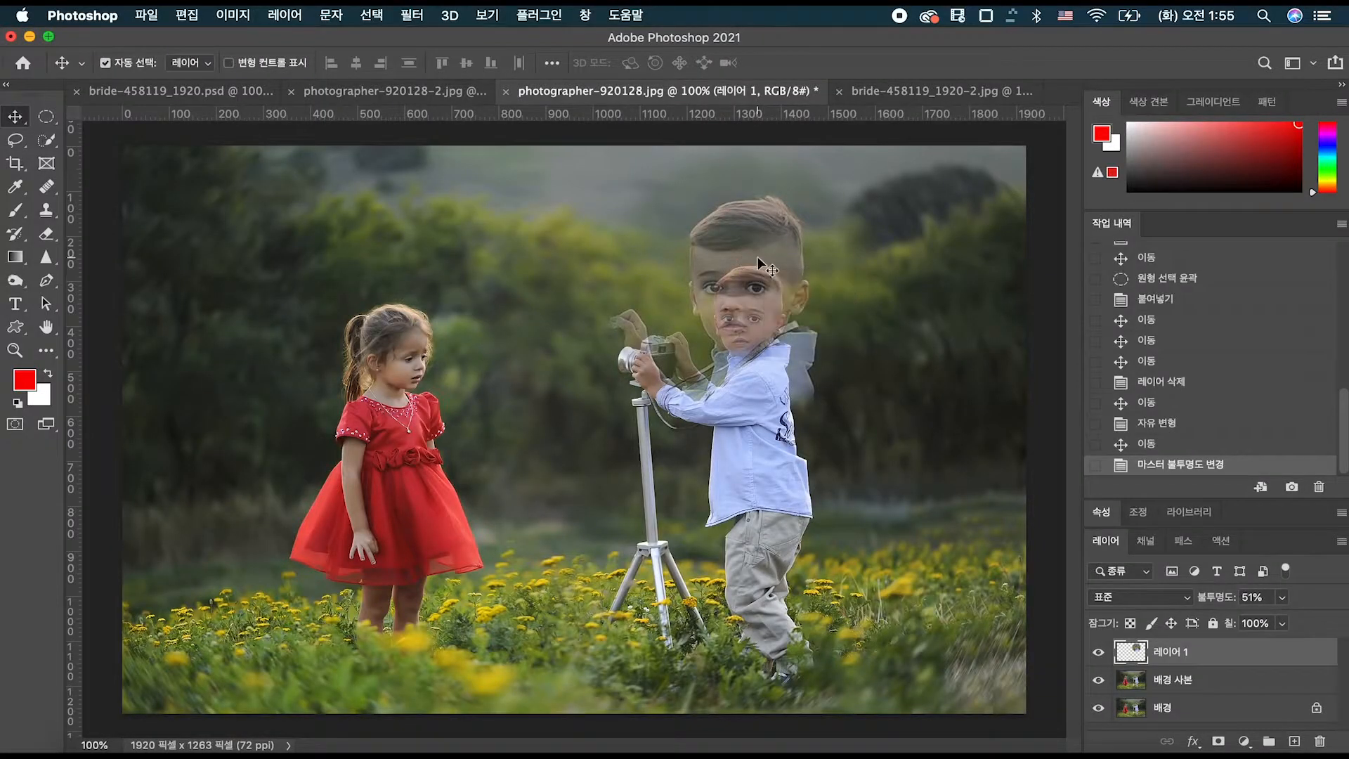
drag(763, 247, 757, 261)
- Scale the semi-transparent head down slightly and align its neck and collar with the boy's body
key(ctrl+t)
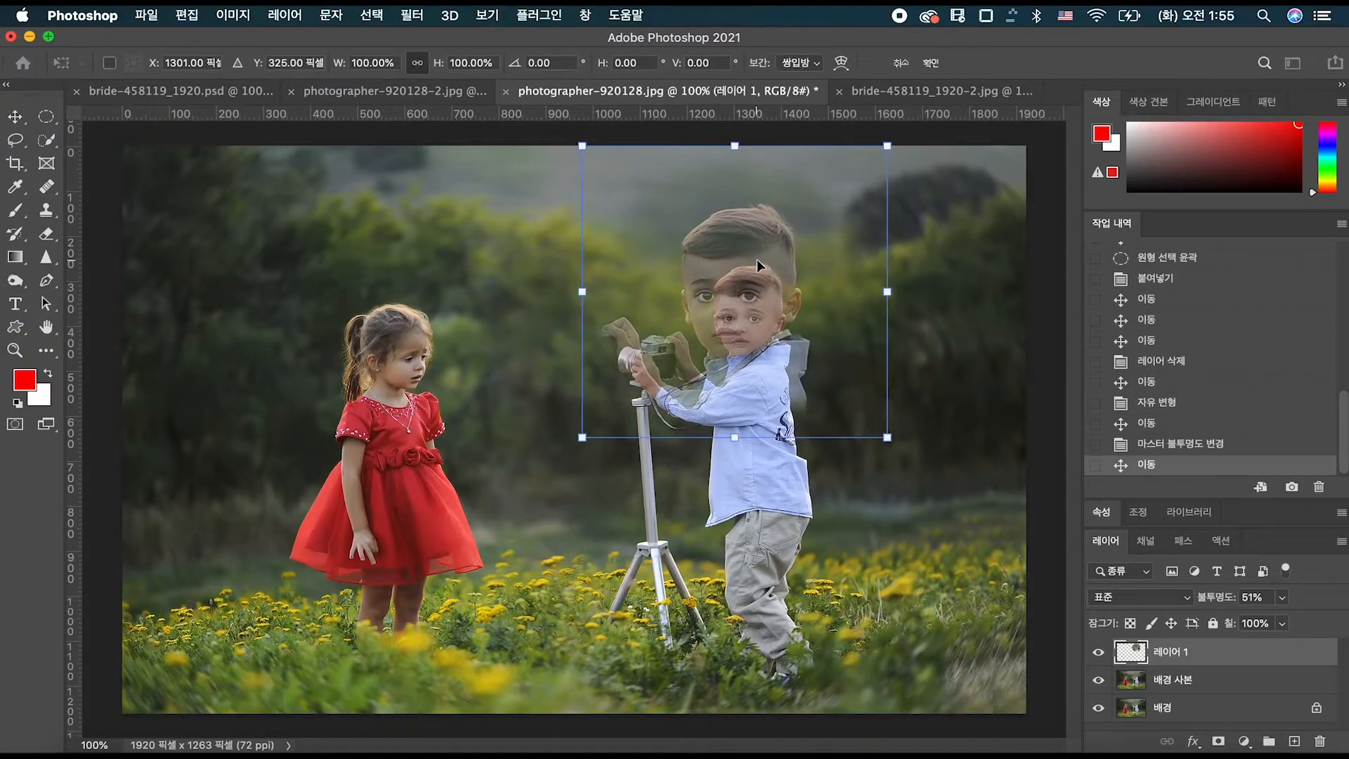
drag(887, 146, 875, 158)
key(Return)
drag(771, 262, 781, 257)
key(ctrl+plus)
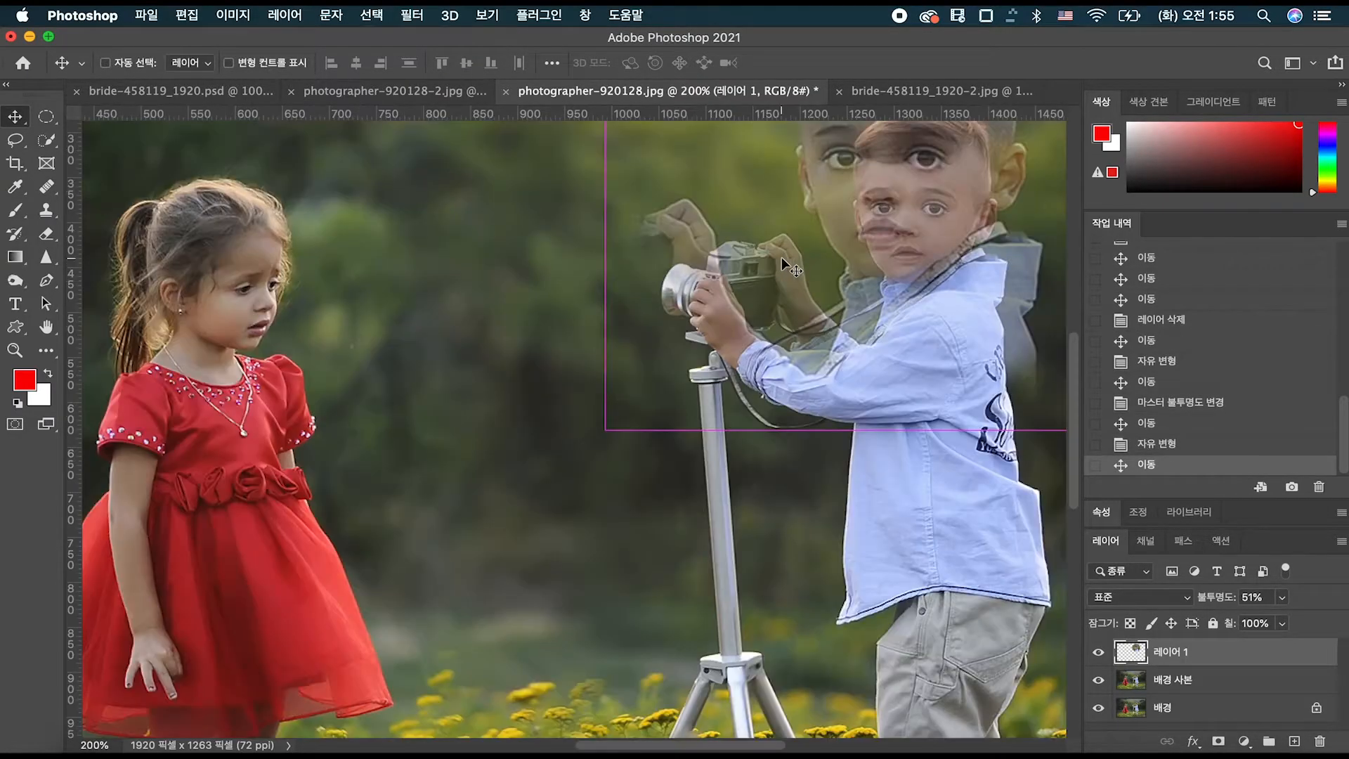
key(super+plus)
drag(889, 285, 556, 504)
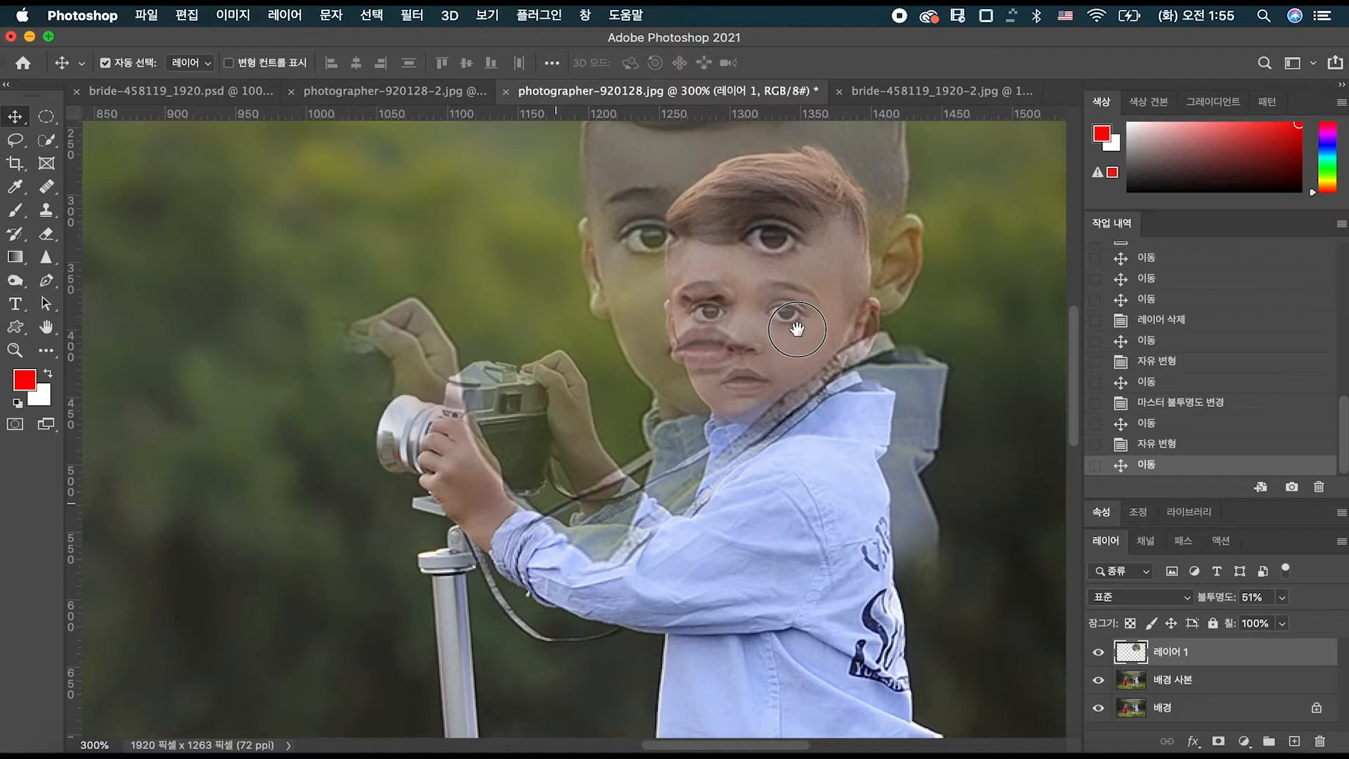
drag(796, 329, 656, 430)
drag(617, 383, 643, 385)
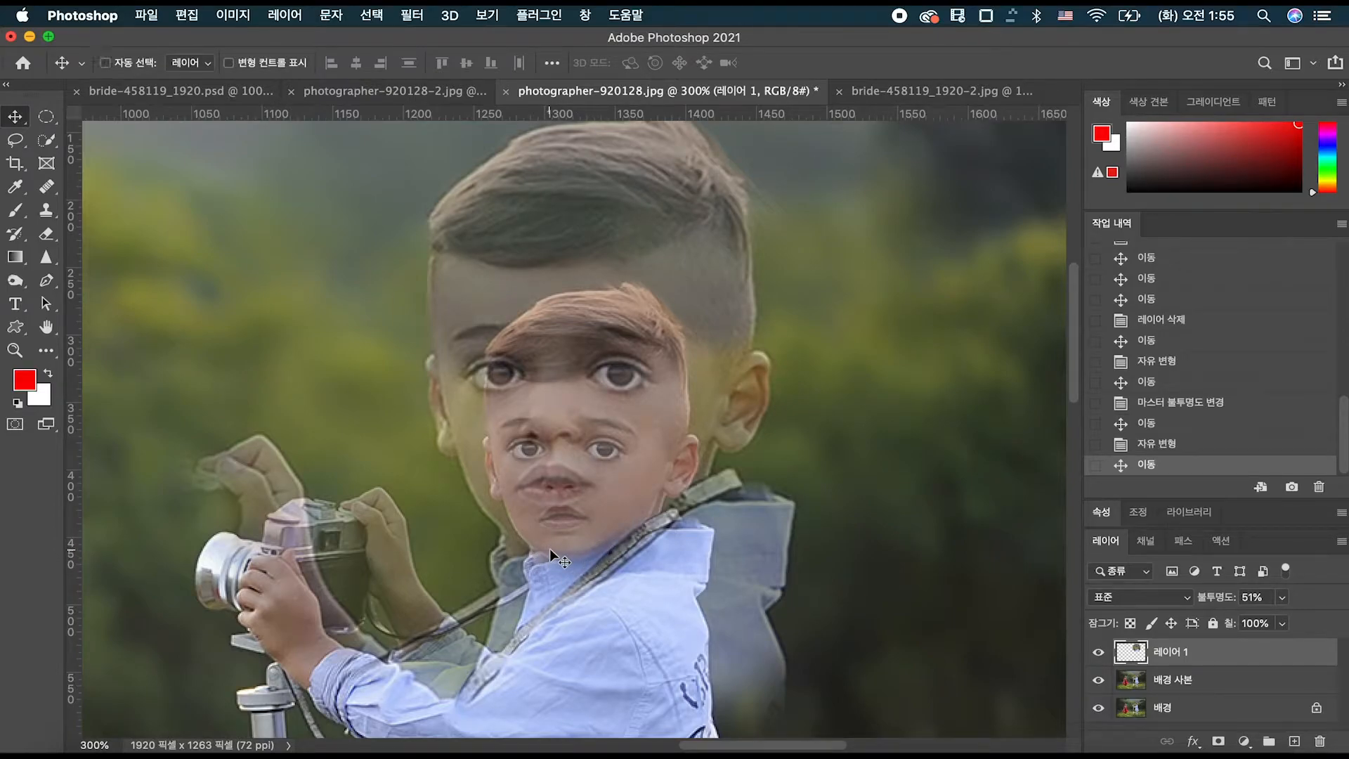
- Restore the opacity of 레이어 1 to 100%
key(super+minus)
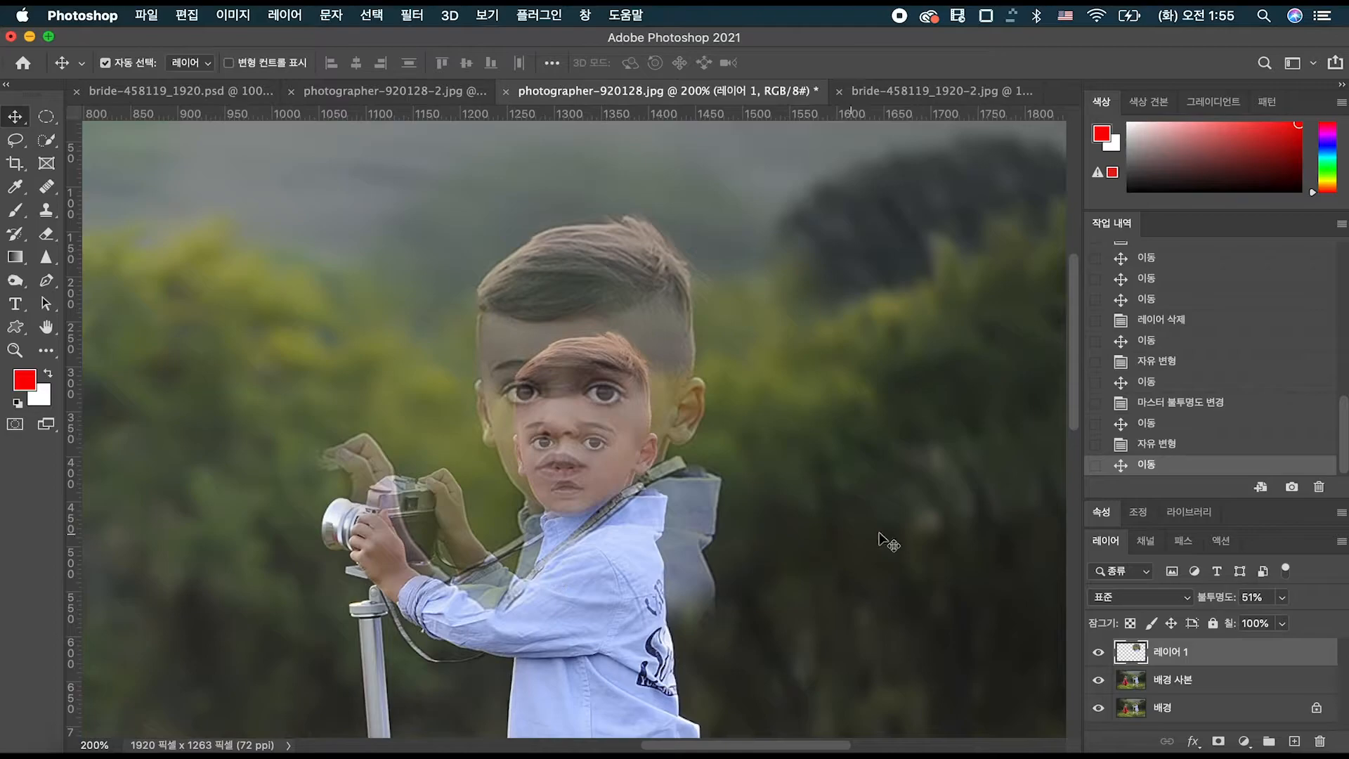
click(1280, 597)
drag(1292, 618, 1339, 627)
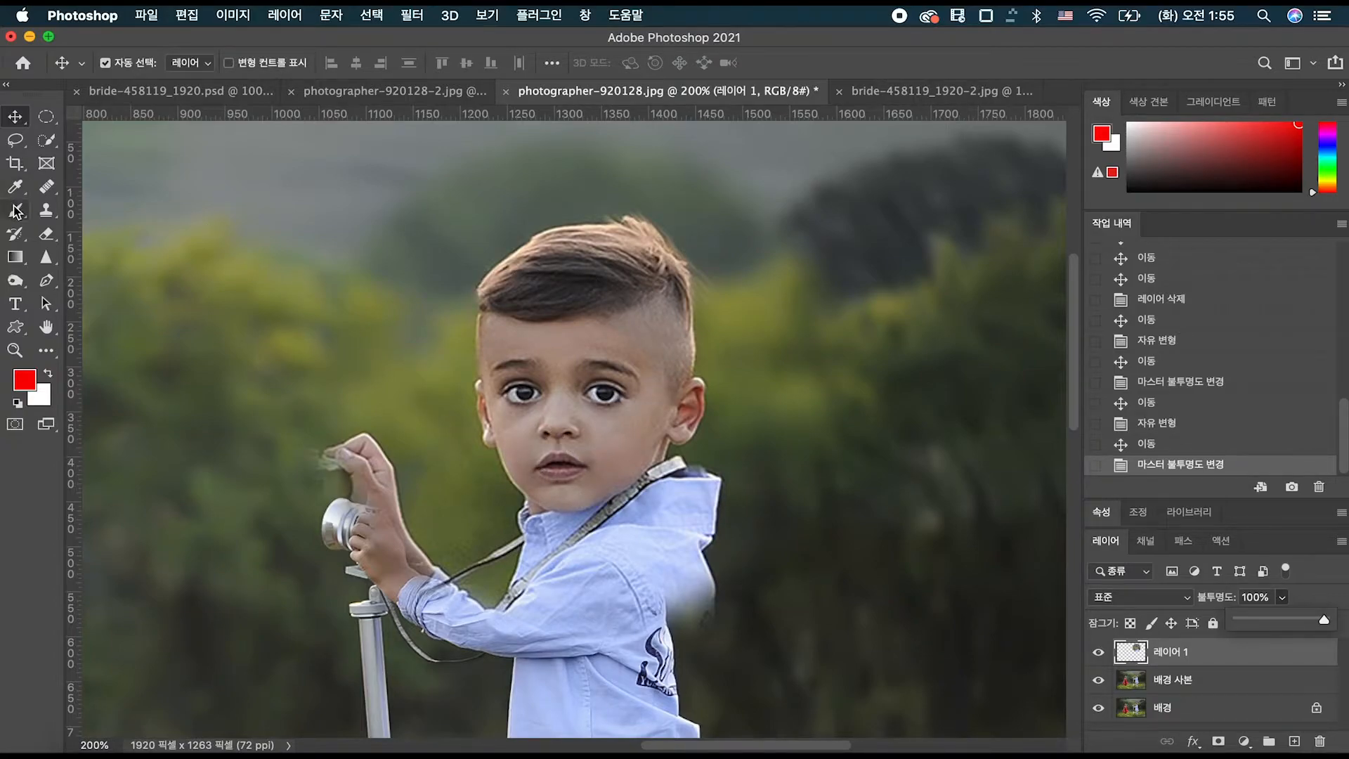
- Set up the Eraser with the soft round brush 부드러운 원, 0% hardness and 41% opacity
click(46, 236)
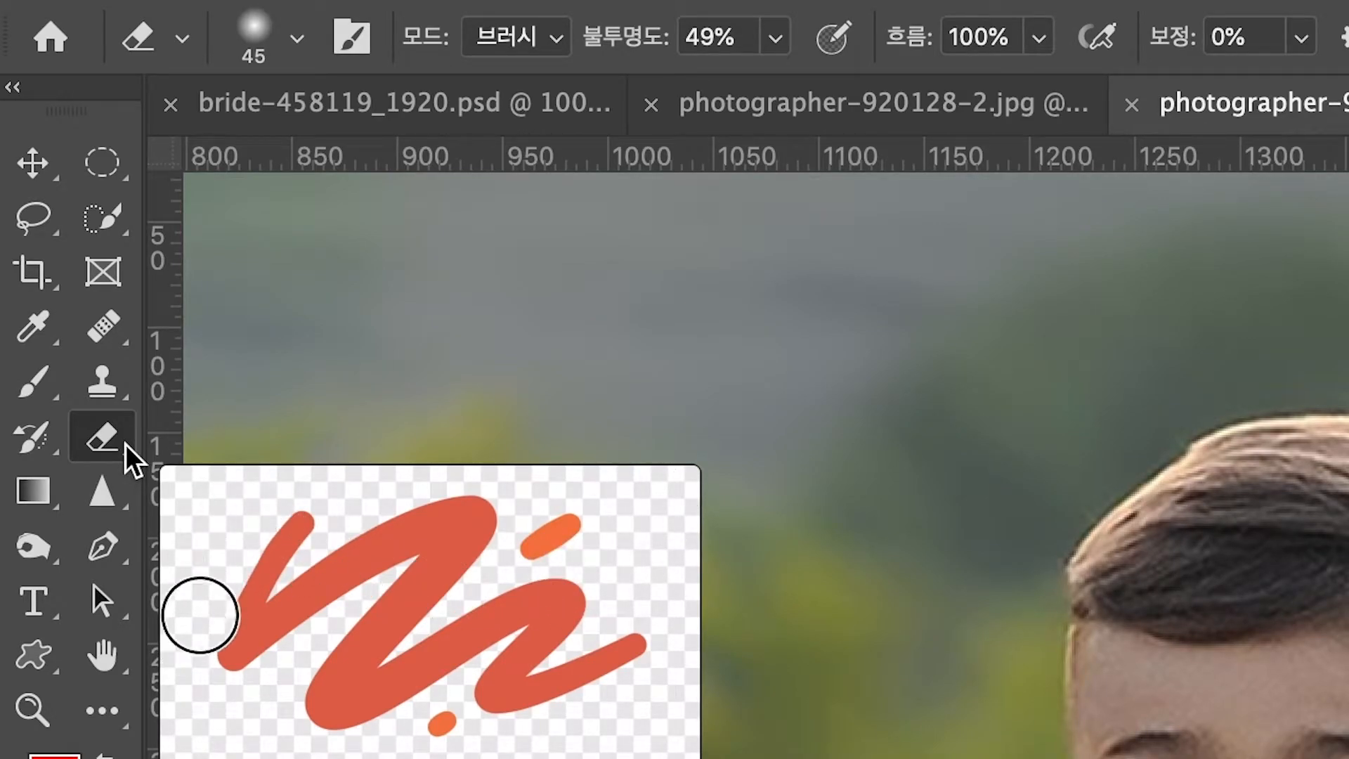
click(297, 40)
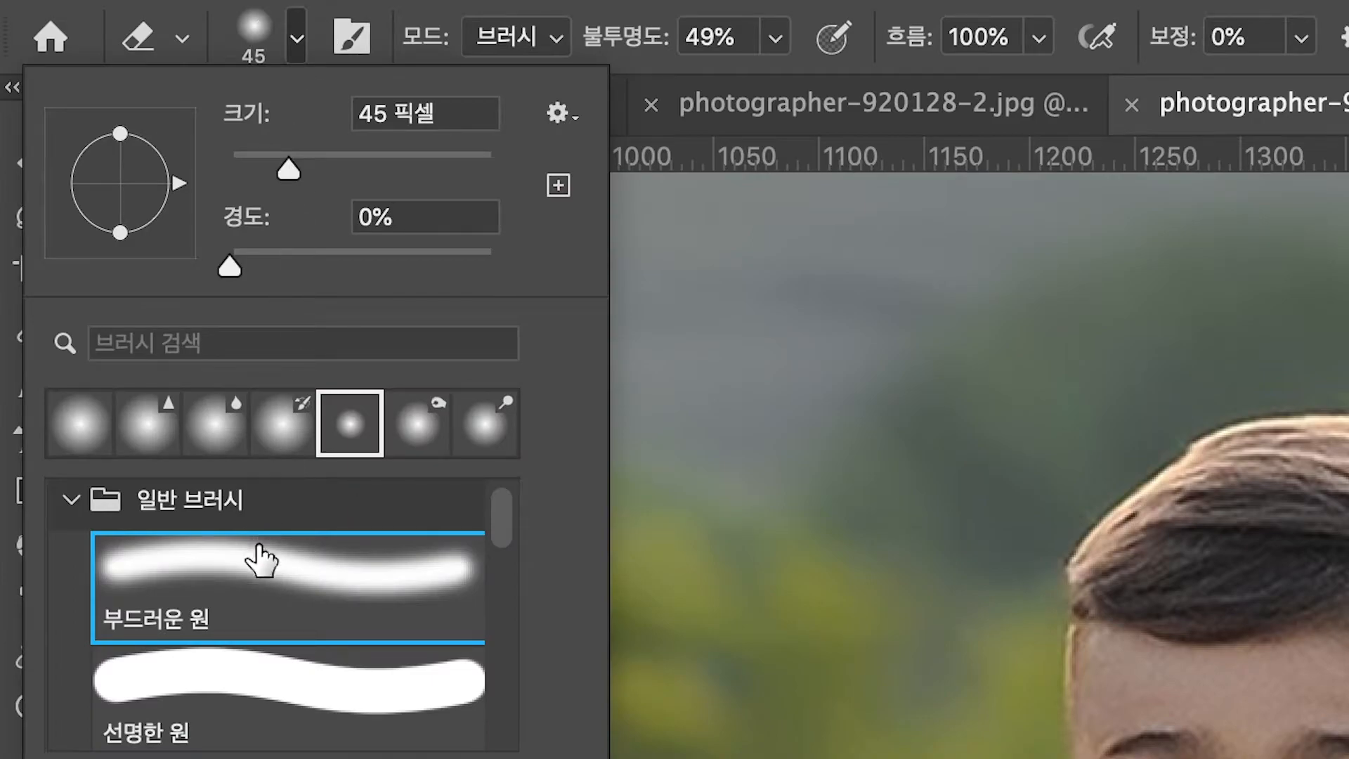
click(274, 682)
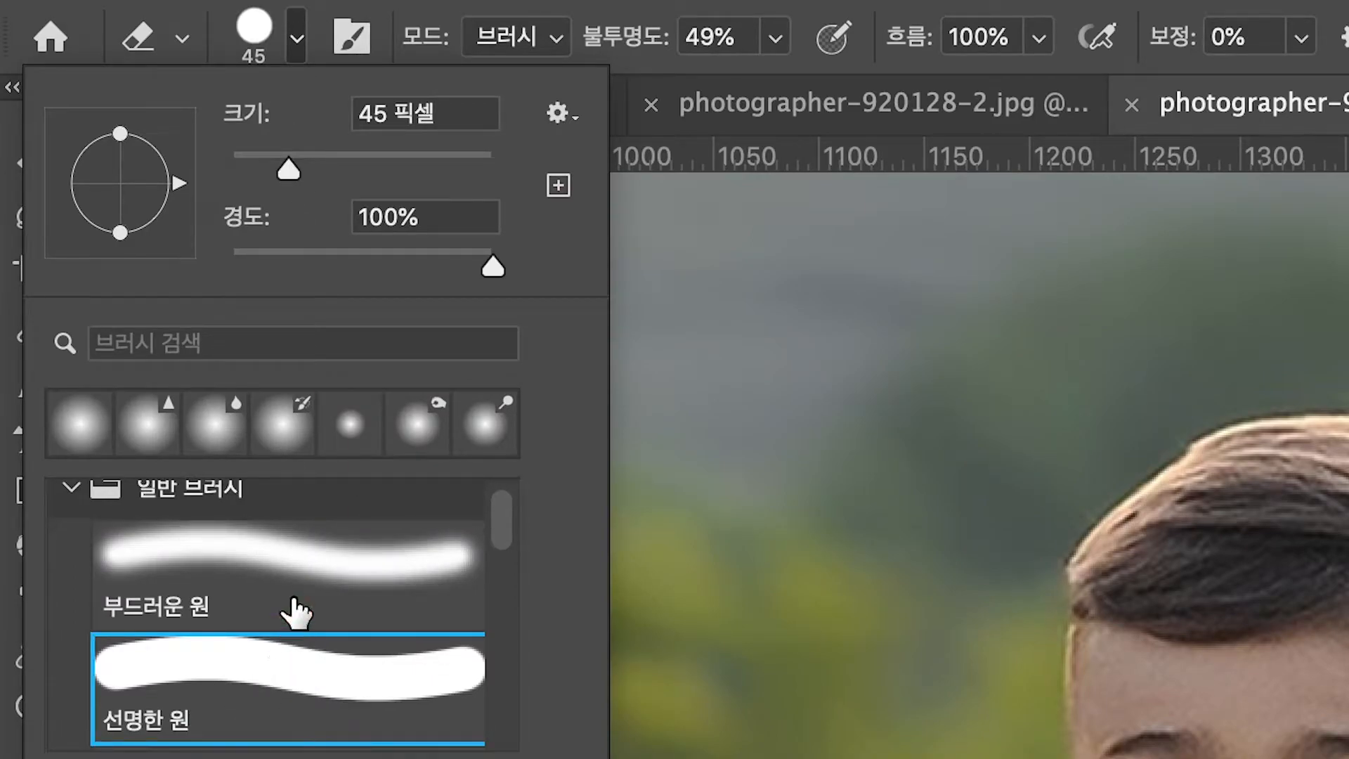
click(292, 587)
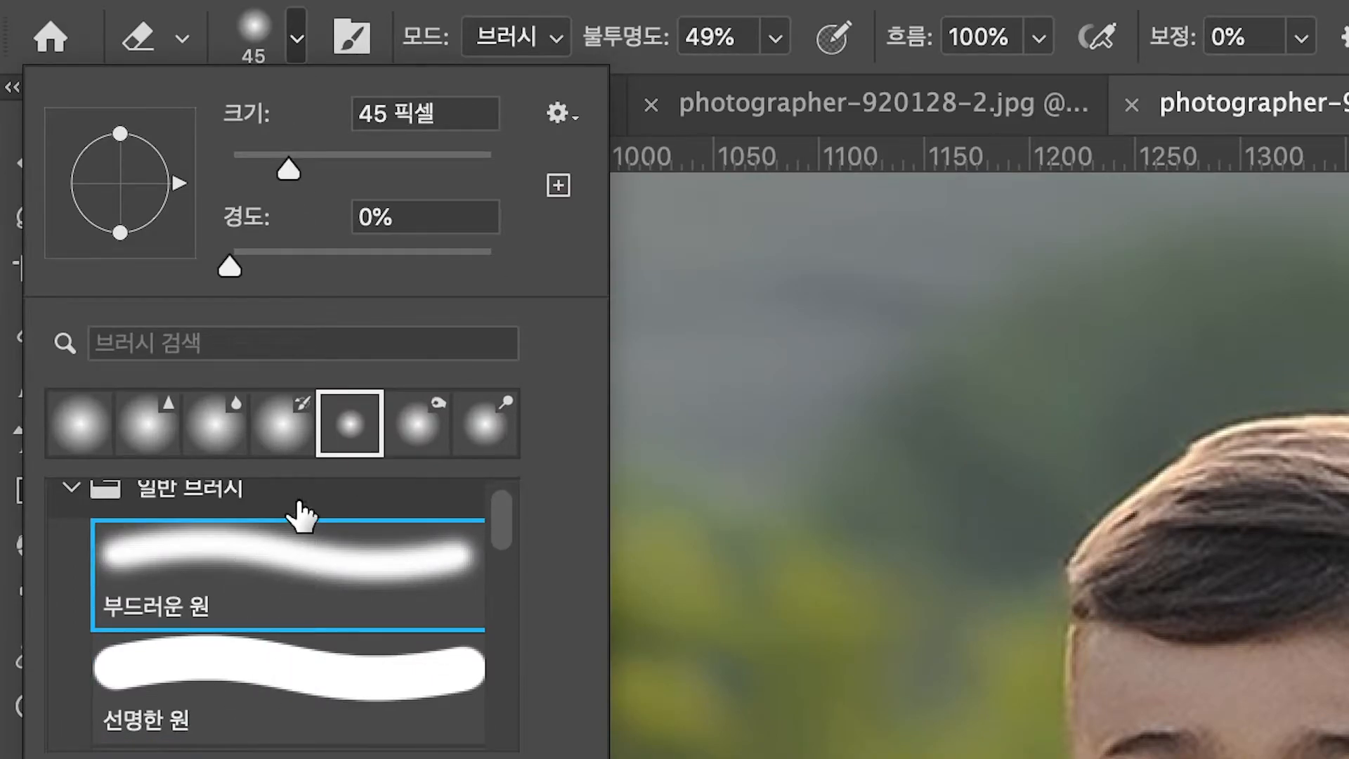
click(296, 52)
click(775, 38)
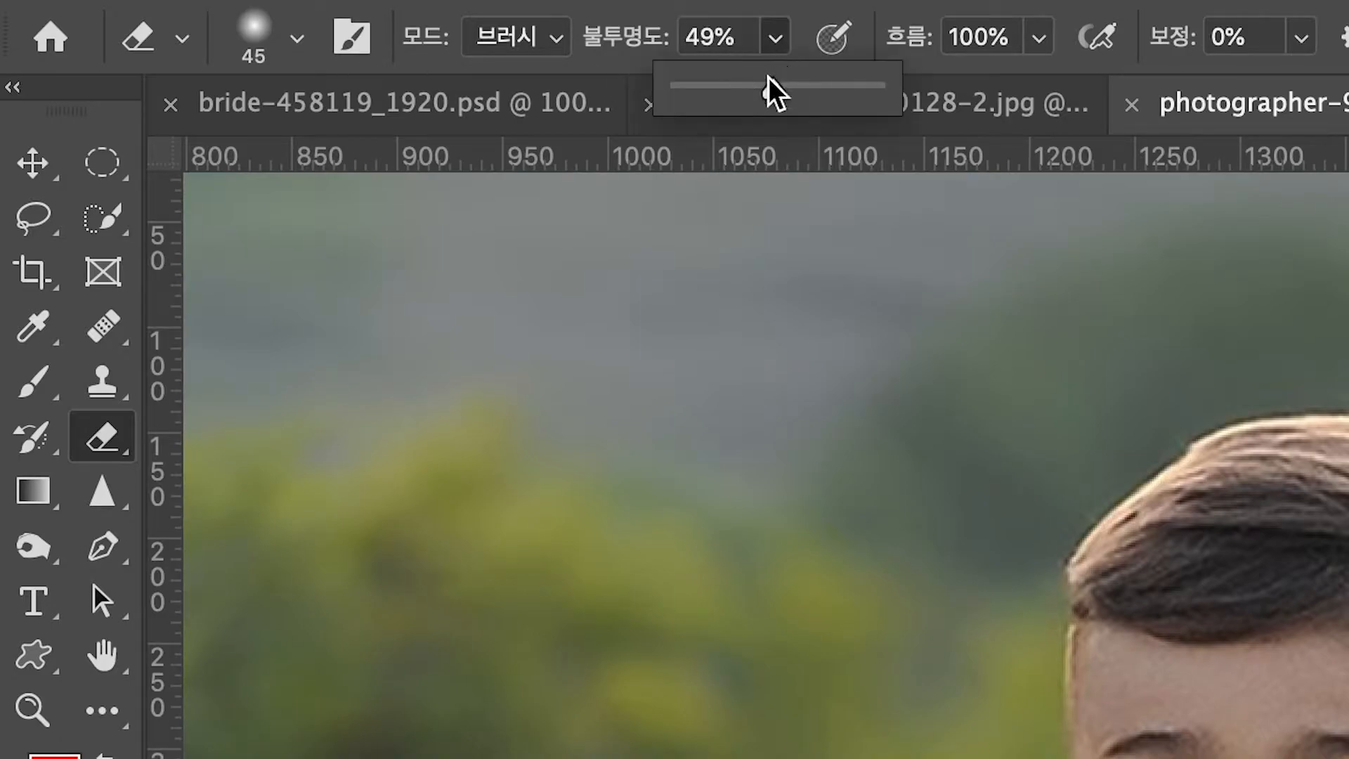
drag(771, 98, 758, 96)
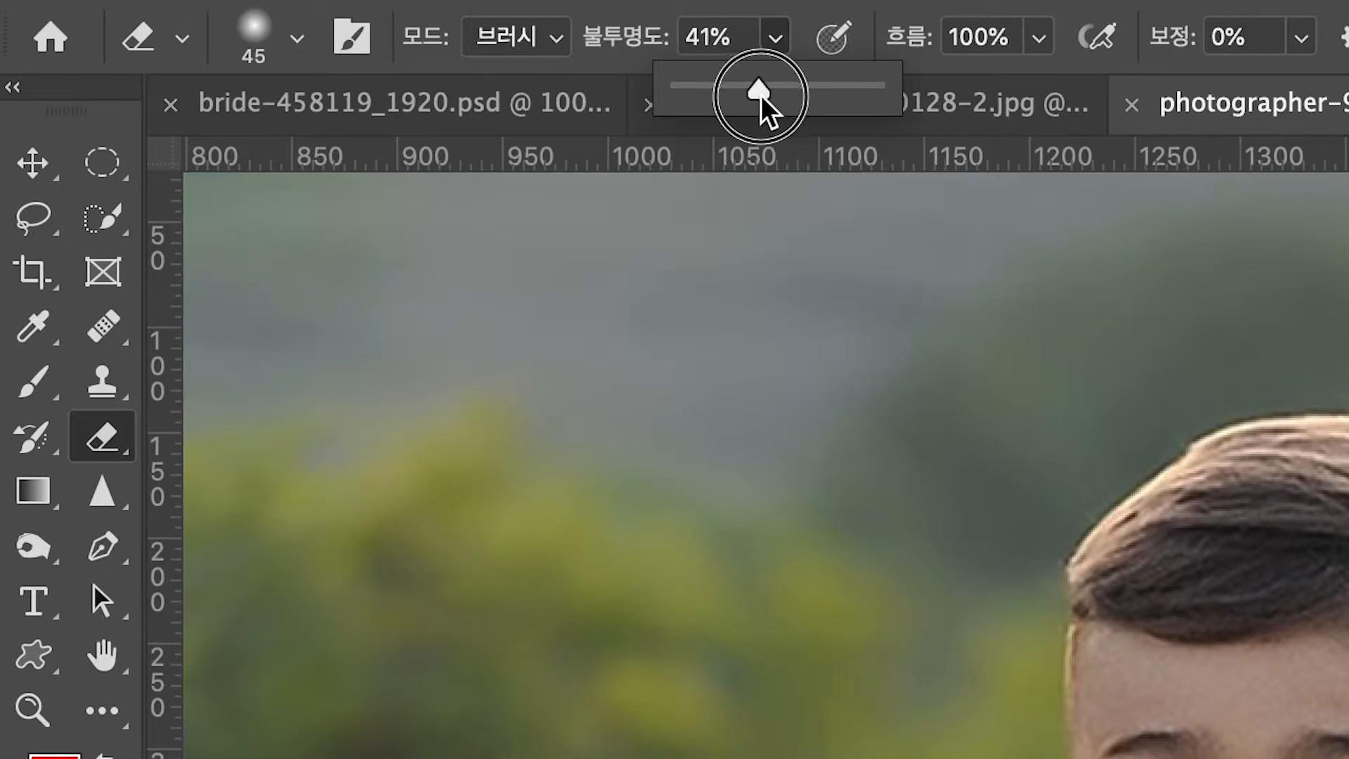
- Enlarge the eraser brush to 200 px
key(bracketright)
key(bracketright)
key(bracketright)
key(bracketright)
key(bracketright)
key(bracketright)
key(bracketright)
key(bracketright)
key(bracketright)
key(bracketright)
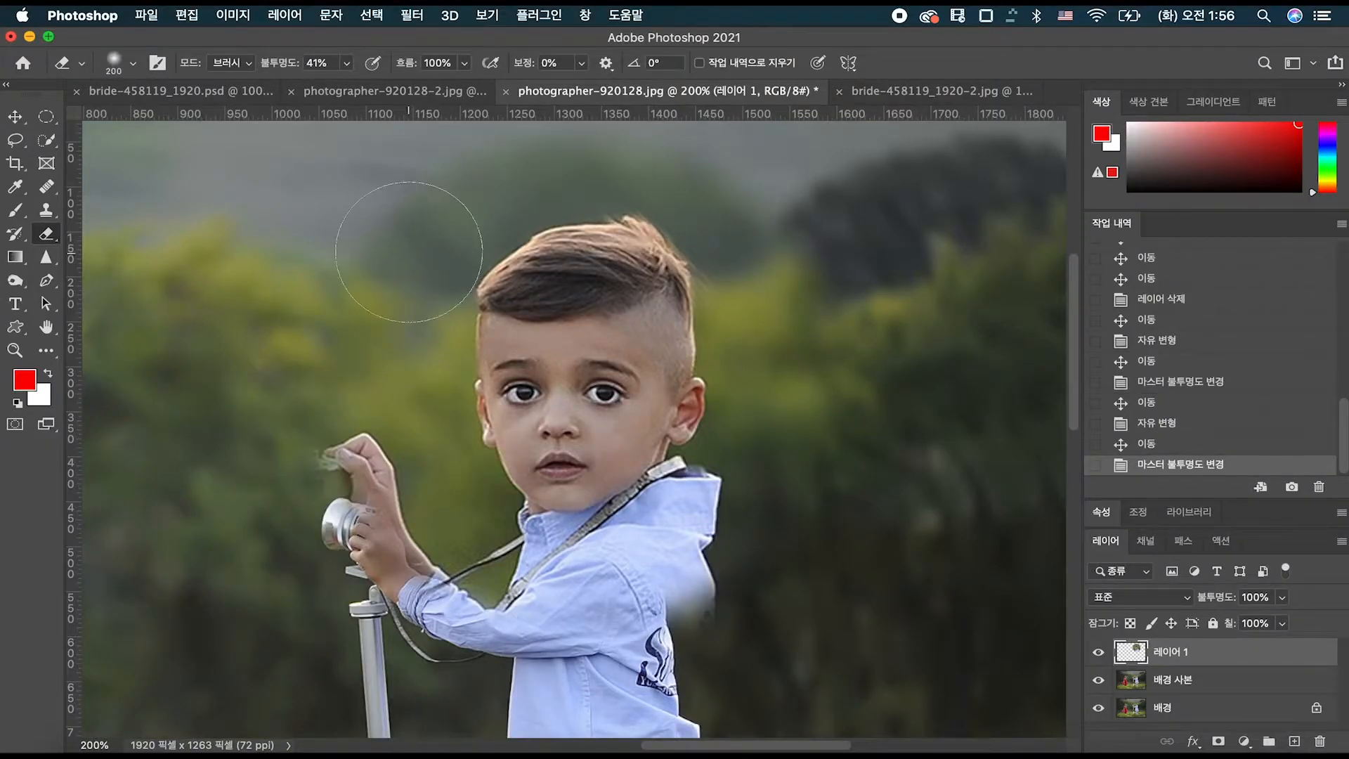
key(bracketright)
key(v)
drag(427, 310, 431, 344)
key(super+z)
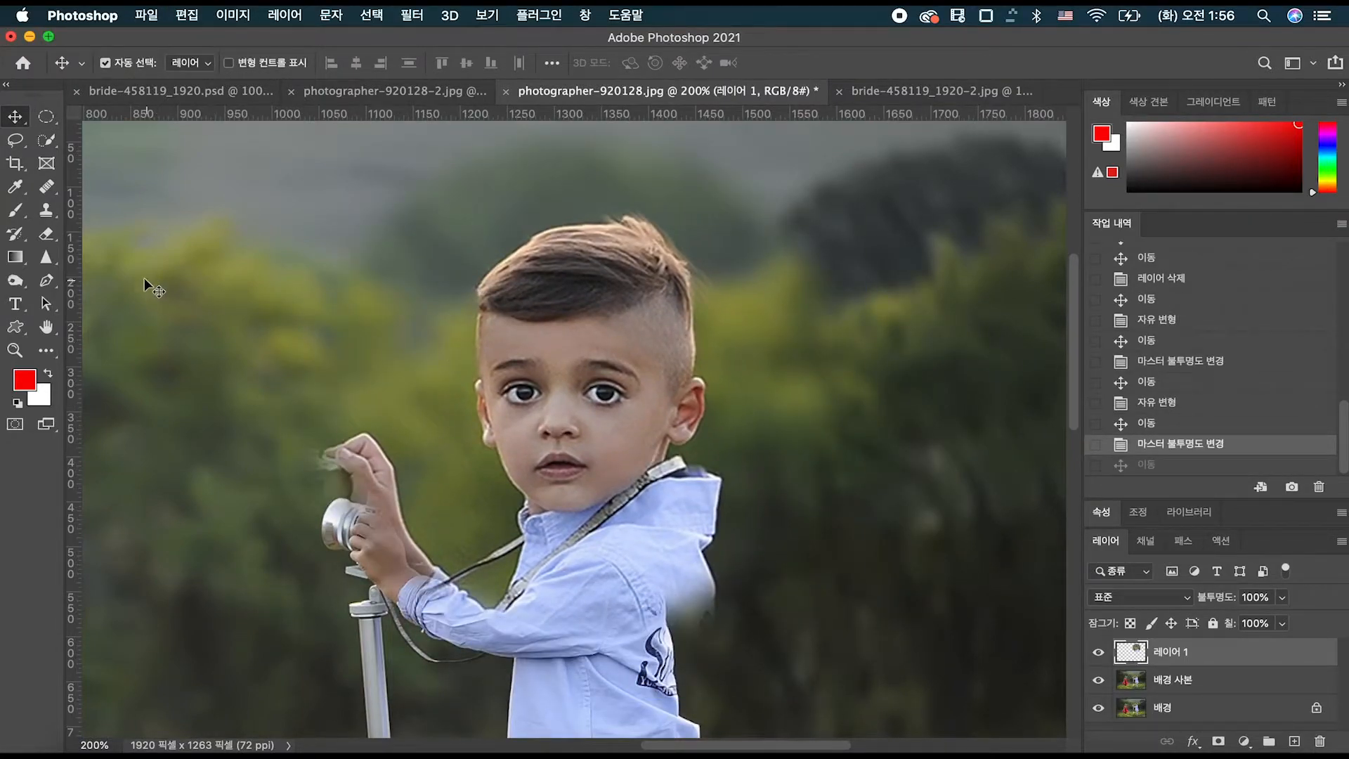
- Erase the enlarged duplicate hand and background around the camera on 레이어 1, reducing the soft eraser to 175 px
key(e)
key(bracketleft)
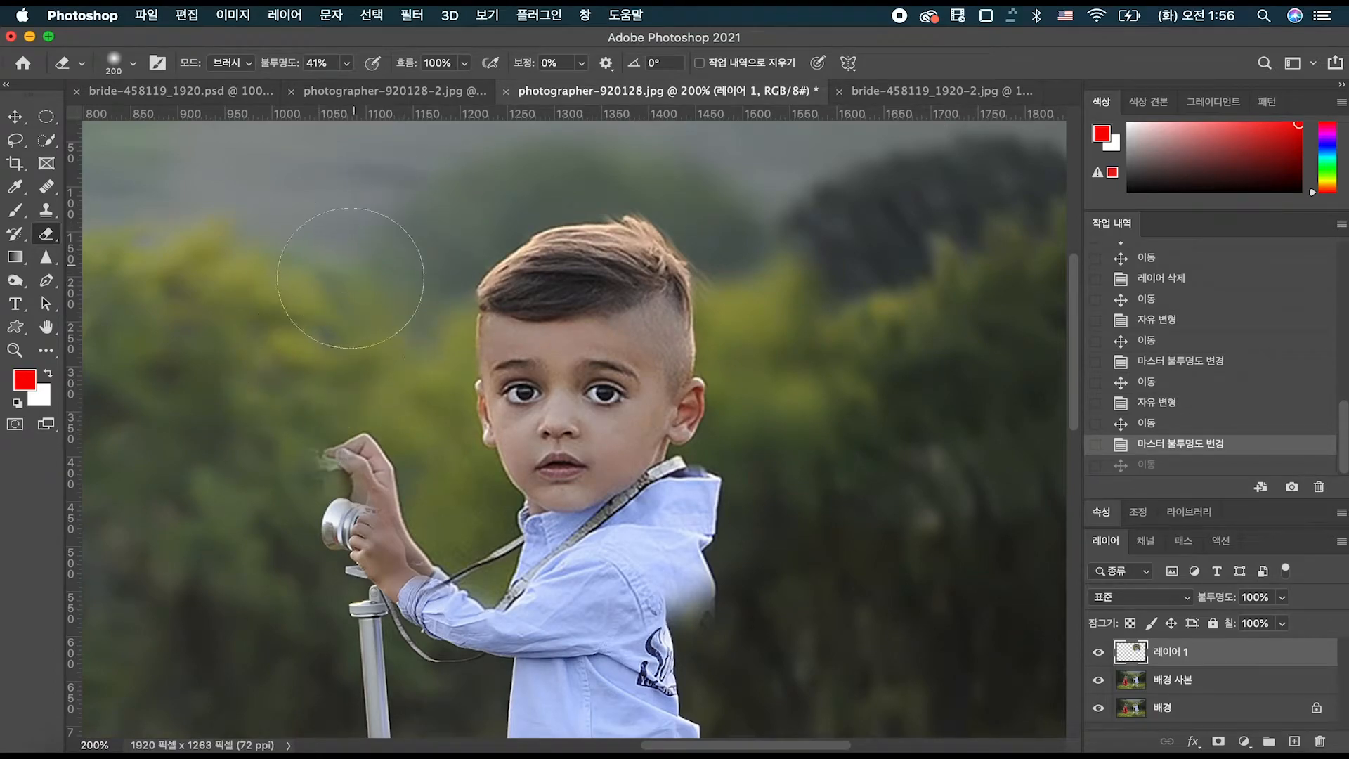
click(334, 357)
mouse_move(335, 358)
mouse_down()
mouse_move(337, 502)
mouse_move(333, 402)
mouse_up()
key(bracketleft)
key(bracketright)
key(bracketright)
mouse_move(341, 462)
mouse_down()
mouse_move(378, 527)
mouse_move(332, 406)
mouse_move(366, 544)
mouse_up()
key(bracketleft)
key(bracketleft)
key(bracketleft)
key(bracketleft)
key(bracketright)
key(bracketright)
mouse_move(358, 394)
mouse_down()
mouse_move(361, 550)
mouse_move(350, 546)
mouse_up()
mouse_move(349, 461)
mouse_down()
mouse_move(357, 587)
mouse_move(356, 527)
mouse_up()
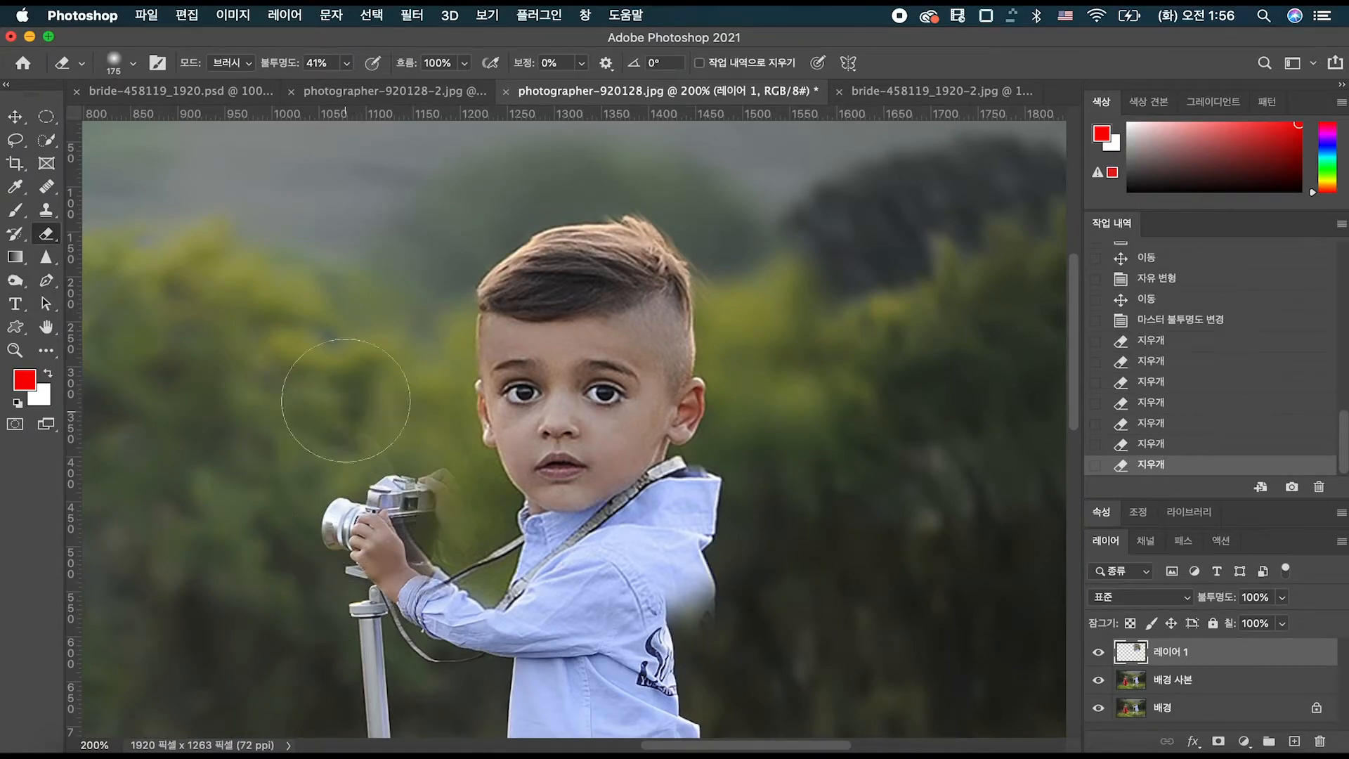
- Erase the pasted background beside and above the boy's enlarged head with the soft 175 px eraser
drag(376, 254, 319, 372)
drag(392, 226, 384, 281)
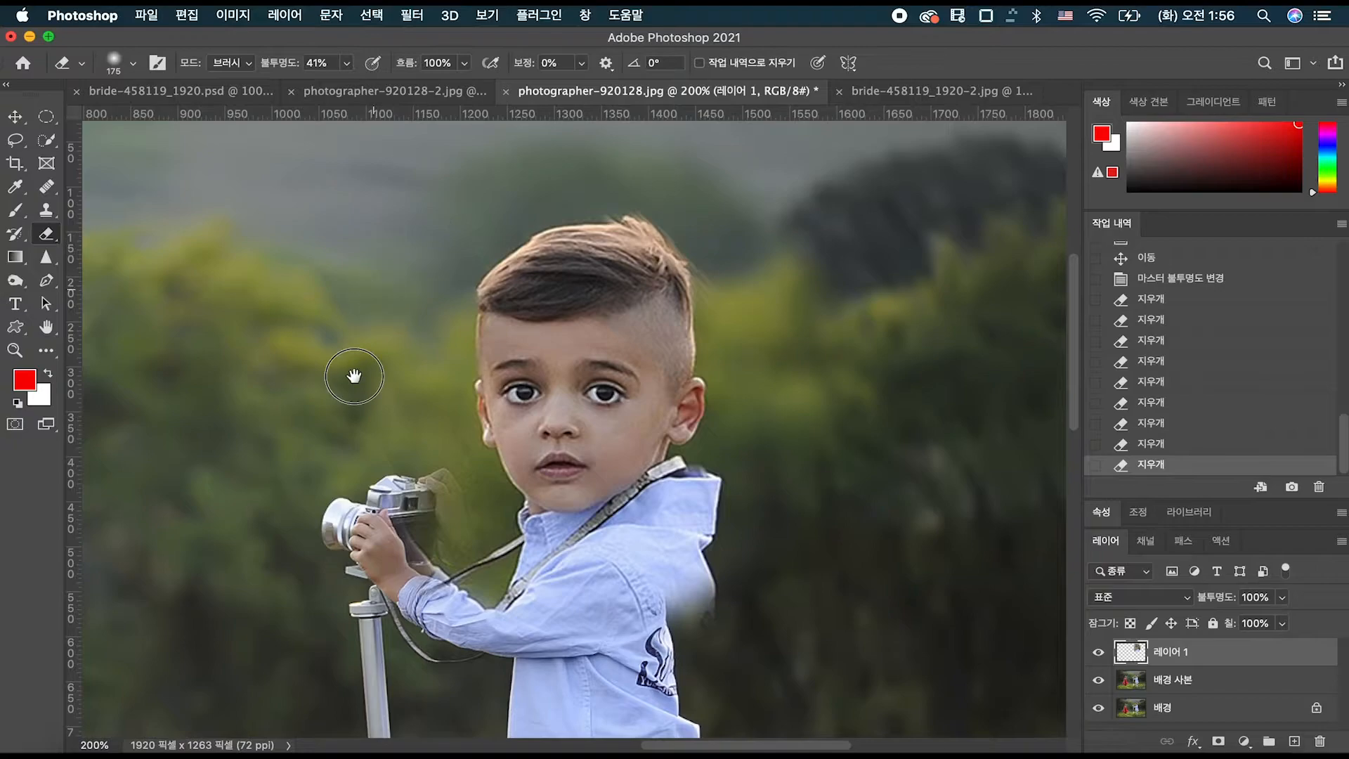
drag(354, 376, 335, 457)
mouse_move(417, 314)
mouse_down()
mouse_move(569, 274)
mouse_move(677, 292)
mouse_move(813, 503)
mouse_up()
drag(734, 387, 781, 436)
- Try erasing the background near the boy's head with the hard round brush 선명한 원 at 100% opacity, and undo the stroke
right_click(336, 298)
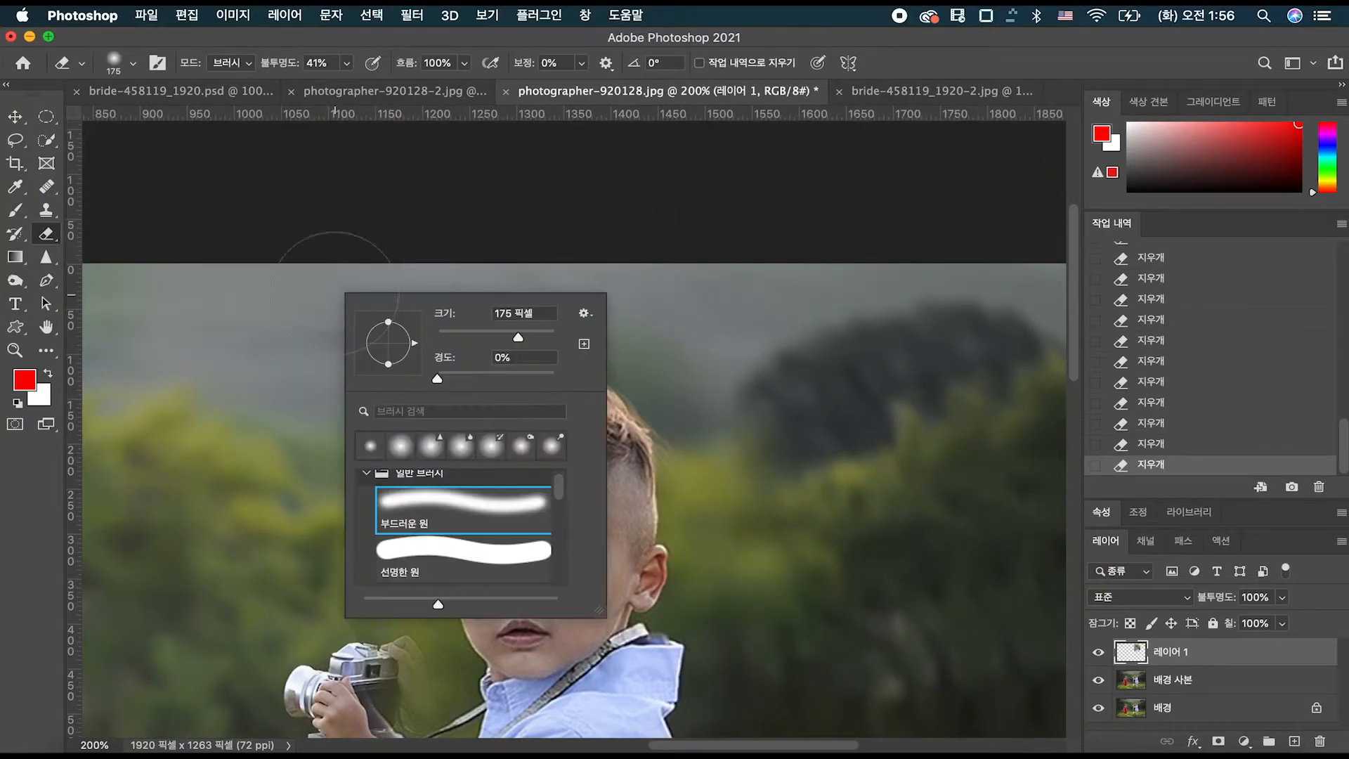
click(417, 556)
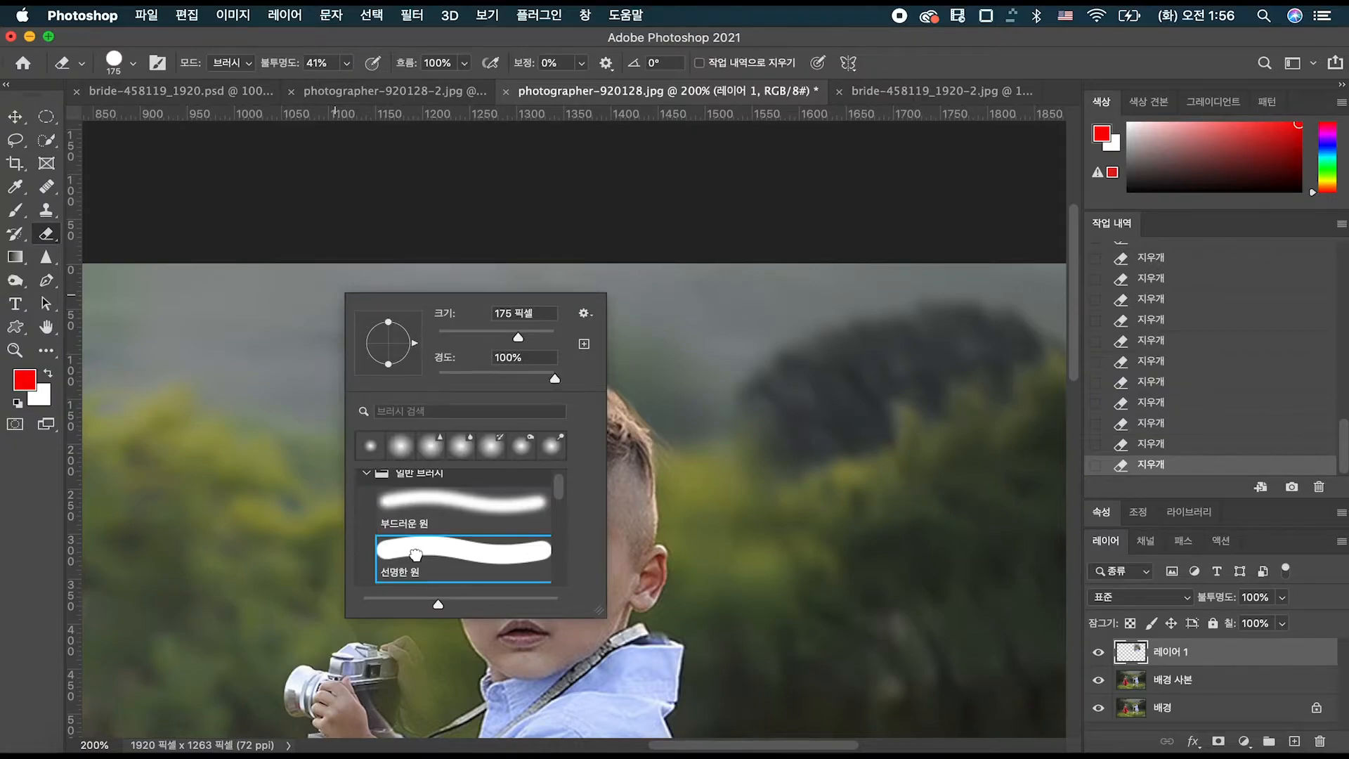
click(343, 65)
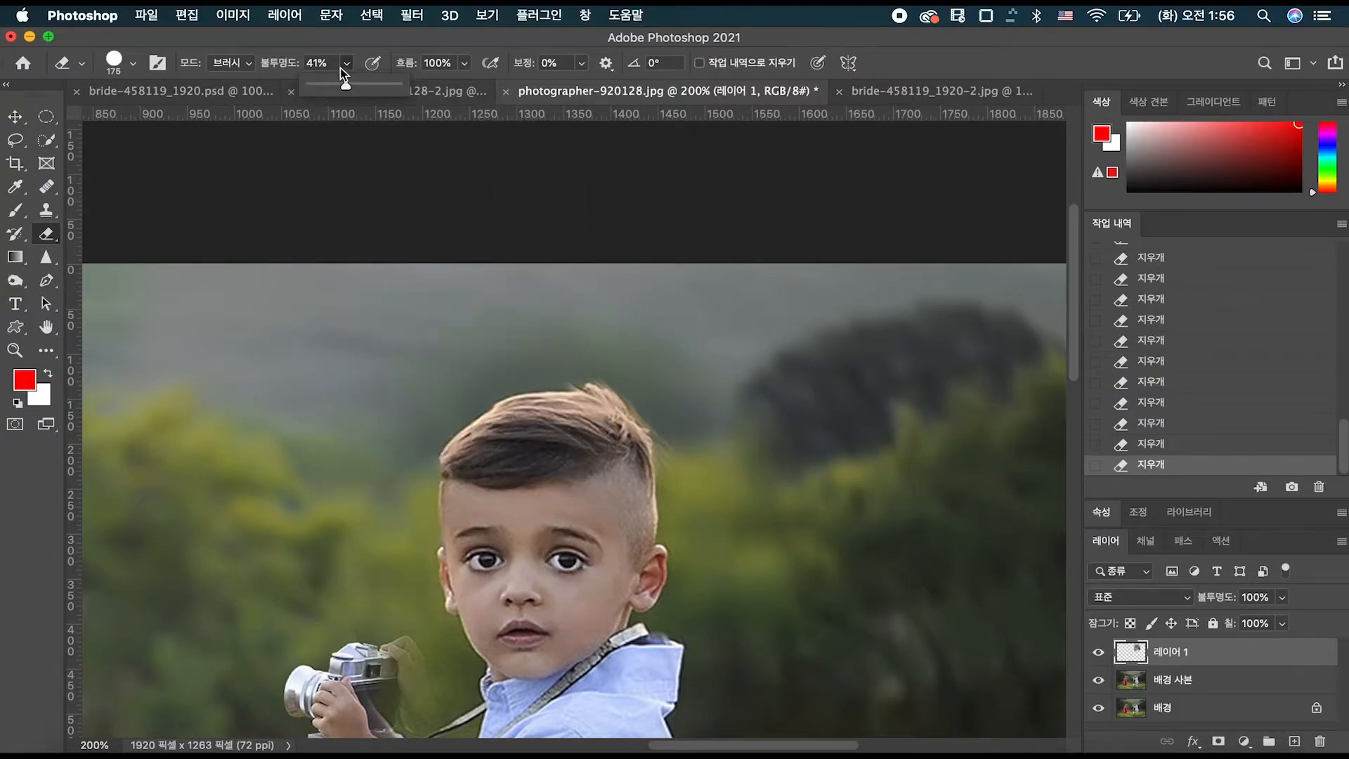
drag(355, 86, 406, 86)
drag(729, 506, 667, 376)
mouse_move(698, 276)
mouse_down()
mouse_move(738, 534)
mouse_move(682, 253)
mouse_up()
key(super+z)
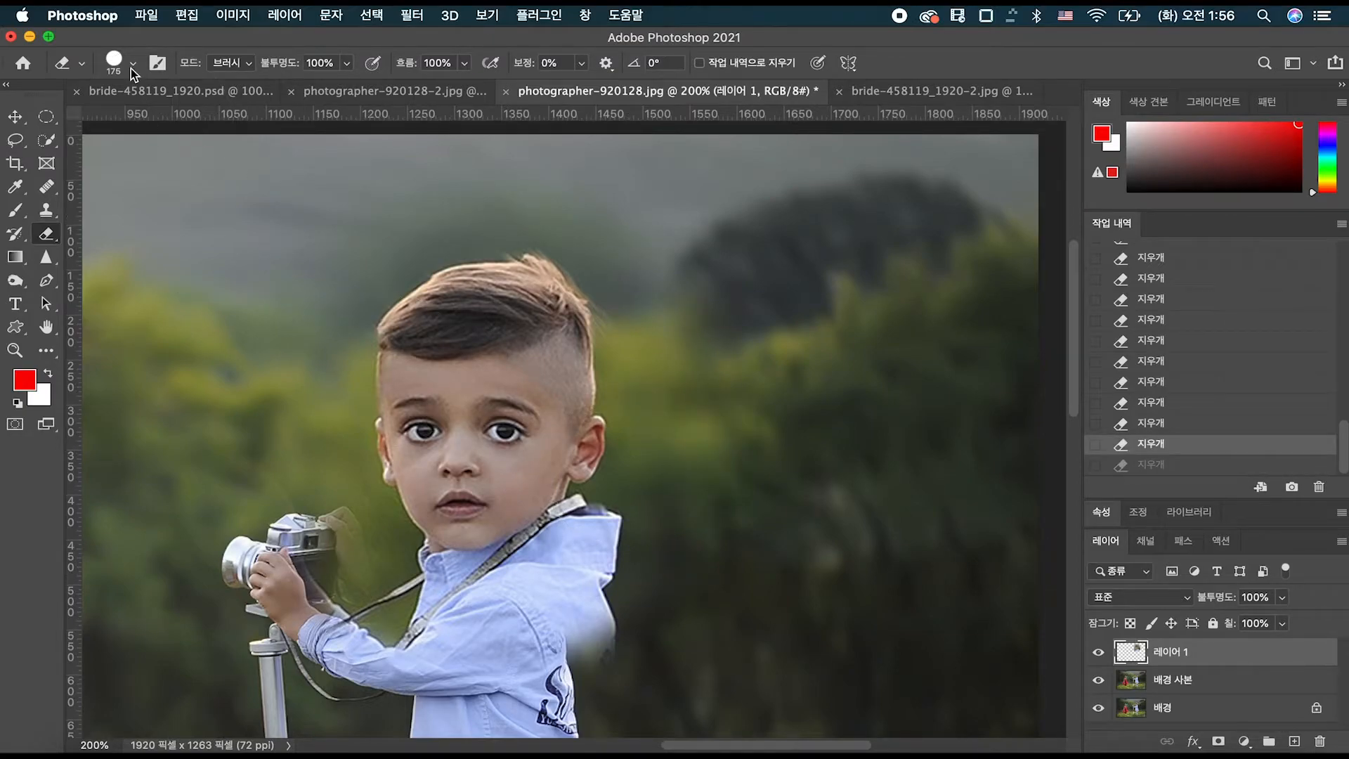
- Return the eraser to the soft round brush at 42% opacity and erase the pasted background behind the boy's head
click(133, 64)
click(66, 226)
click(344, 65)
drag(678, 265, 691, 282)
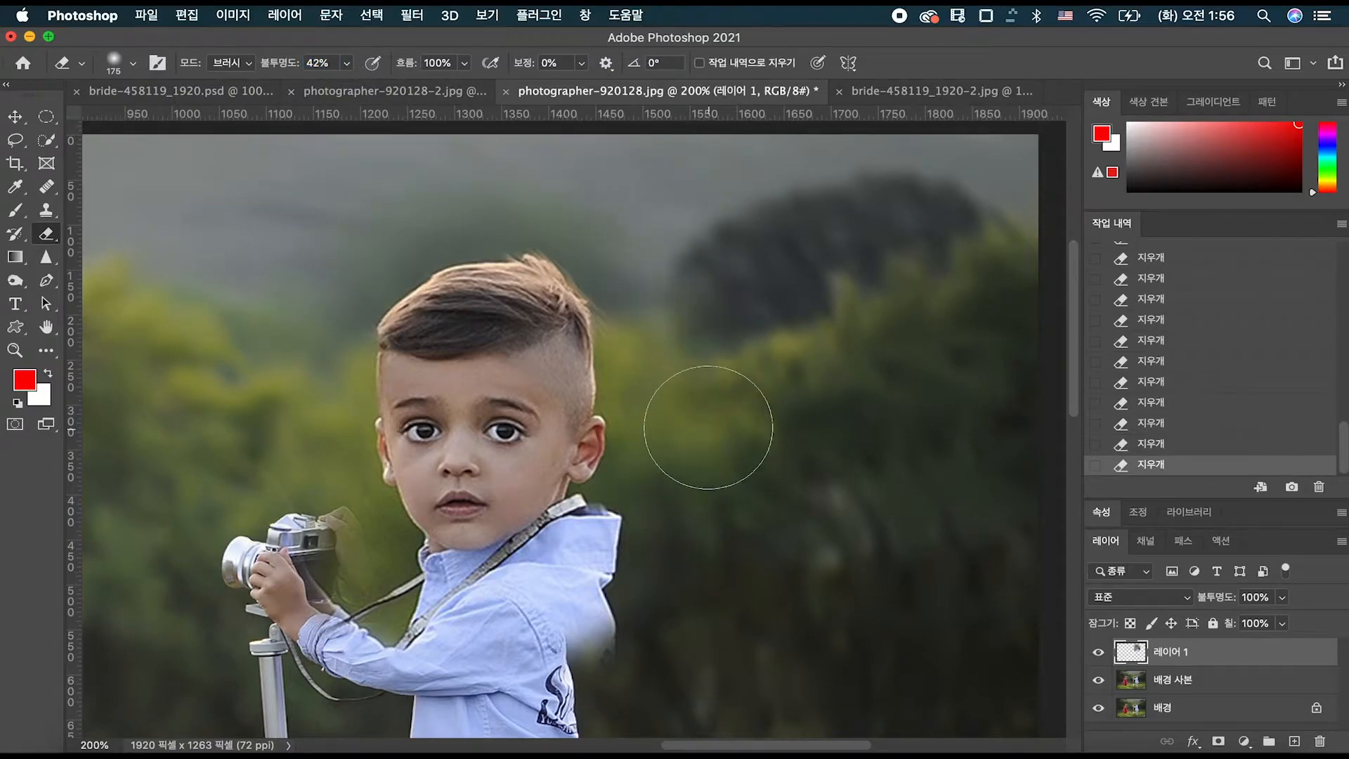
mouse_move(706, 537)
mouse_down()
mouse_move(729, 364)
mouse_move(659, 423)
mouse_move(627, 487)
mouse_up()
- Erase the leftover background close to the boy's ear and neck with a smaller soft eraser
key(super+plus)
key(super+minus)
key(super+plus)
key(bracketleft)
key(bracketleft)
key(bracketleft)
key(bracketleft)
drag(640, 386, 609, 442)
key(bracketleft)
key(bracketleft)
mouse_move(664, 351)
mouse_down()
mouse_move(619, 425)
mouse_move(669, 324)
mouse_move(660, 401)
mouse_move(685, 314)
mouse_move(675, 374)
mouse_move(687, 345)
mouse_move(661, 381)
mouse_move(670, 317)
mouse_move(640, 332)
mouse_move(633, 309)
mouse_move(675, 319)
mouse_move(669, 428)
mouse_move(682, 339)
mouse_move(666, 490)
mouse_move(668, 380)
mouse_move(637, 352)
mouse_up()
- Erase the pasted collar and strap remnants behind the boy's neck with a soft 30 px eraser
key(bracketright)
key(bracketleft)
key(bracketleft)
key(bracketleft)
key(bracketleft)
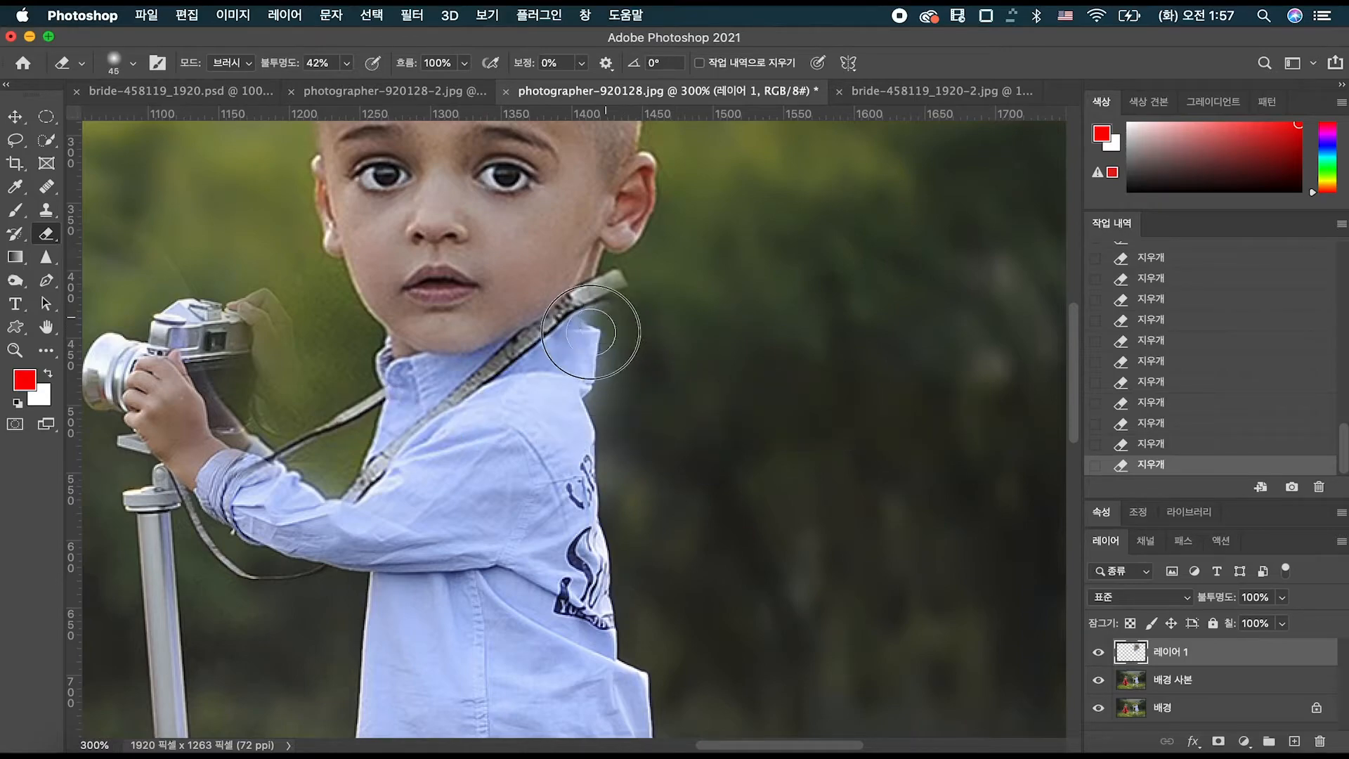
key(bracketleft)
drag(612, 281, 607, 310)
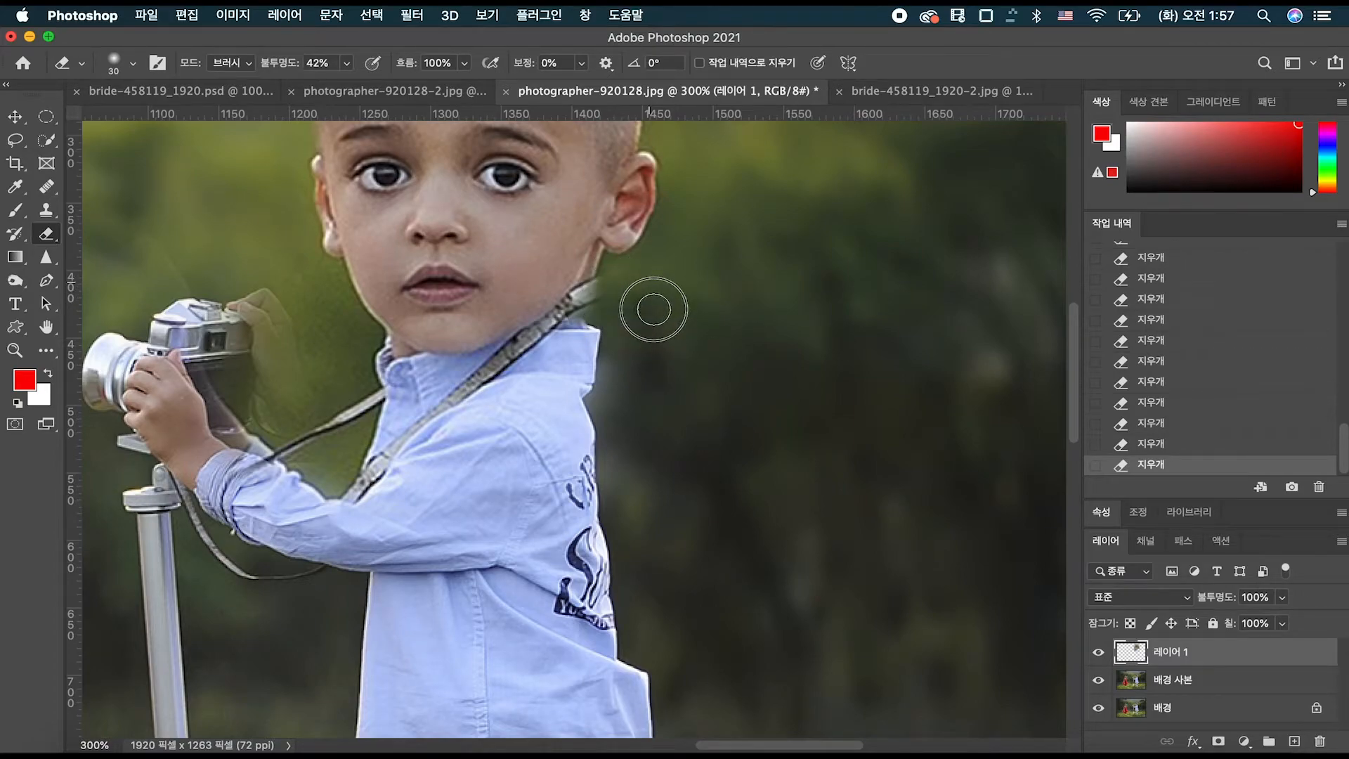
- Erase the pasted area covering the camera and the boy's far hand with a soft 100 px eraser
key(bracketright)
key(bracketright)
key(bracketright)
key(bracketright)
key(bracketright)
key(bracketright)
key(bracketright)
key(bracketright)
key(bracketright)
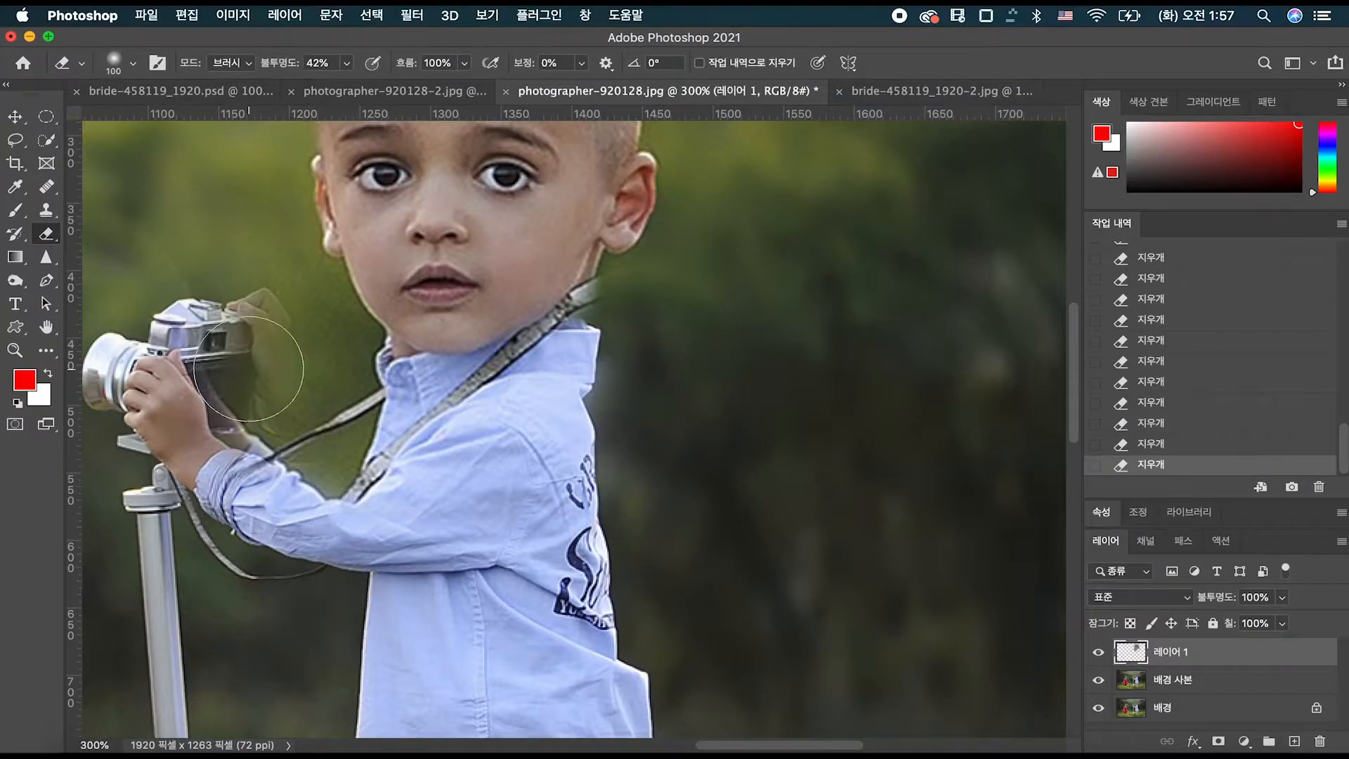
mouse_move(179, 289)
mouse_down()
mouse_move(186, 368)
mouse_move(218, 353)
mouse_move(241, 443)
mouse_up()
mouse_move(265, 469)
mouse_down()
mouse_move(342, 495)
mouse_move(245, 481)
mouse_up()
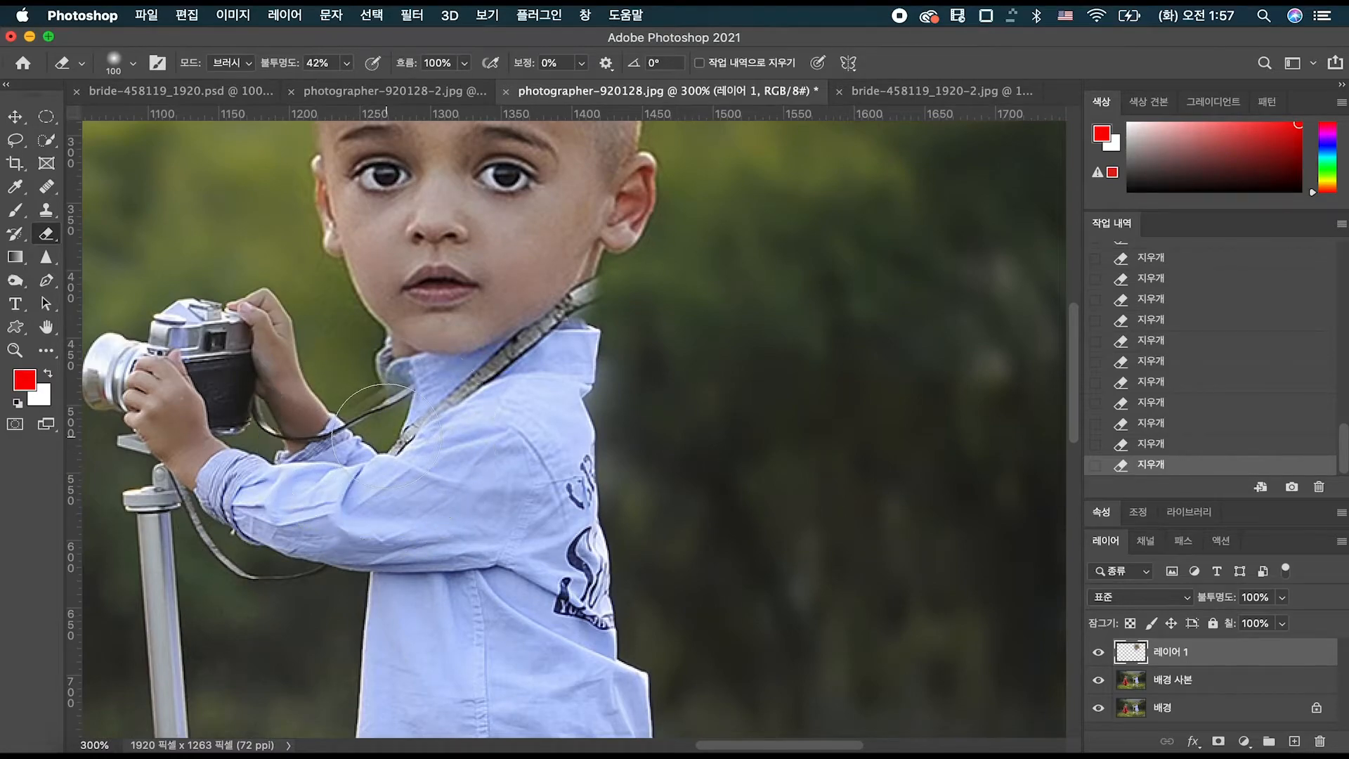
- Erase the leftover pasted collar and strap below the boy's chin with a smaller soft eraser
key(bracketleft)
key(bracketleft)
key(bracketleft)
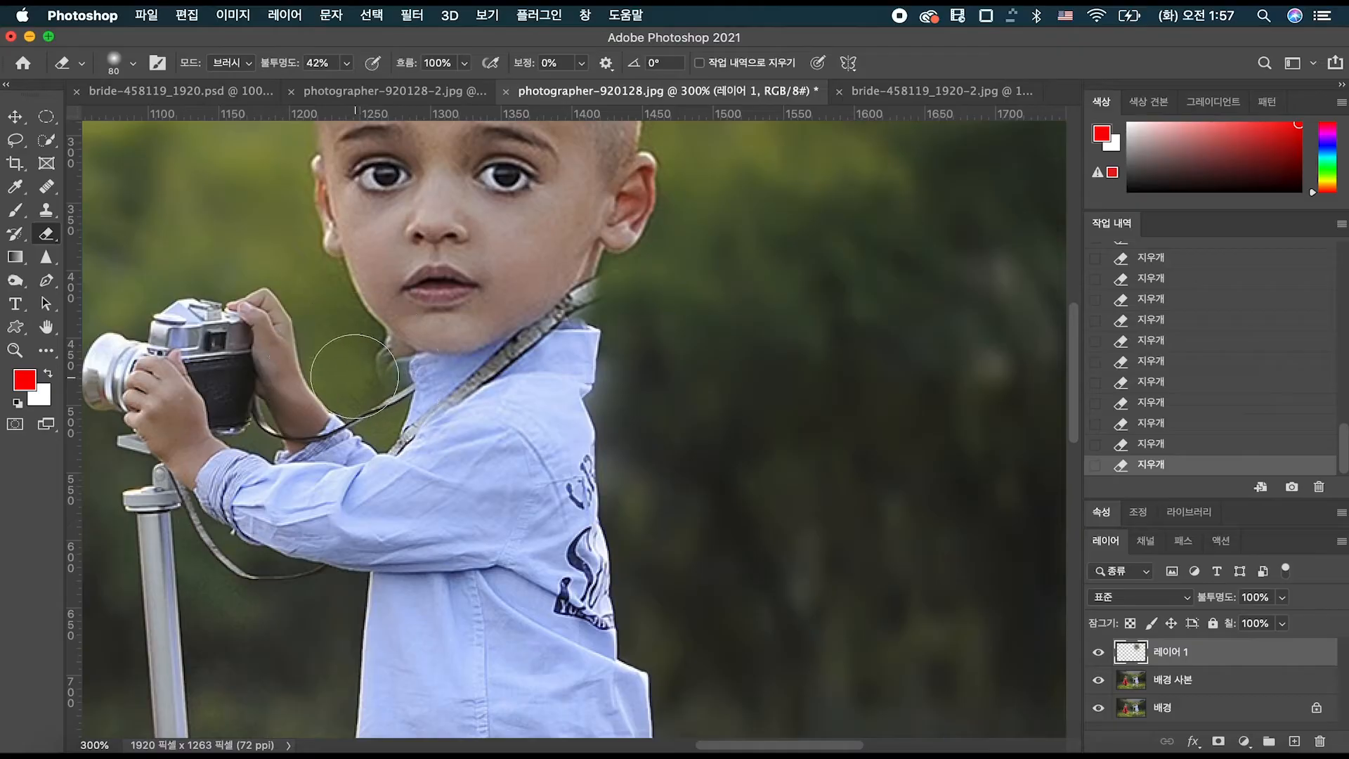
click(371, 366)
key(bracketleft)
key(bracketleft)
mouse_move(379, 361)
mouse_down()
mouse_move(329, 354)
mouse_move(304, 378)
mouse_up()
key(bracketright)
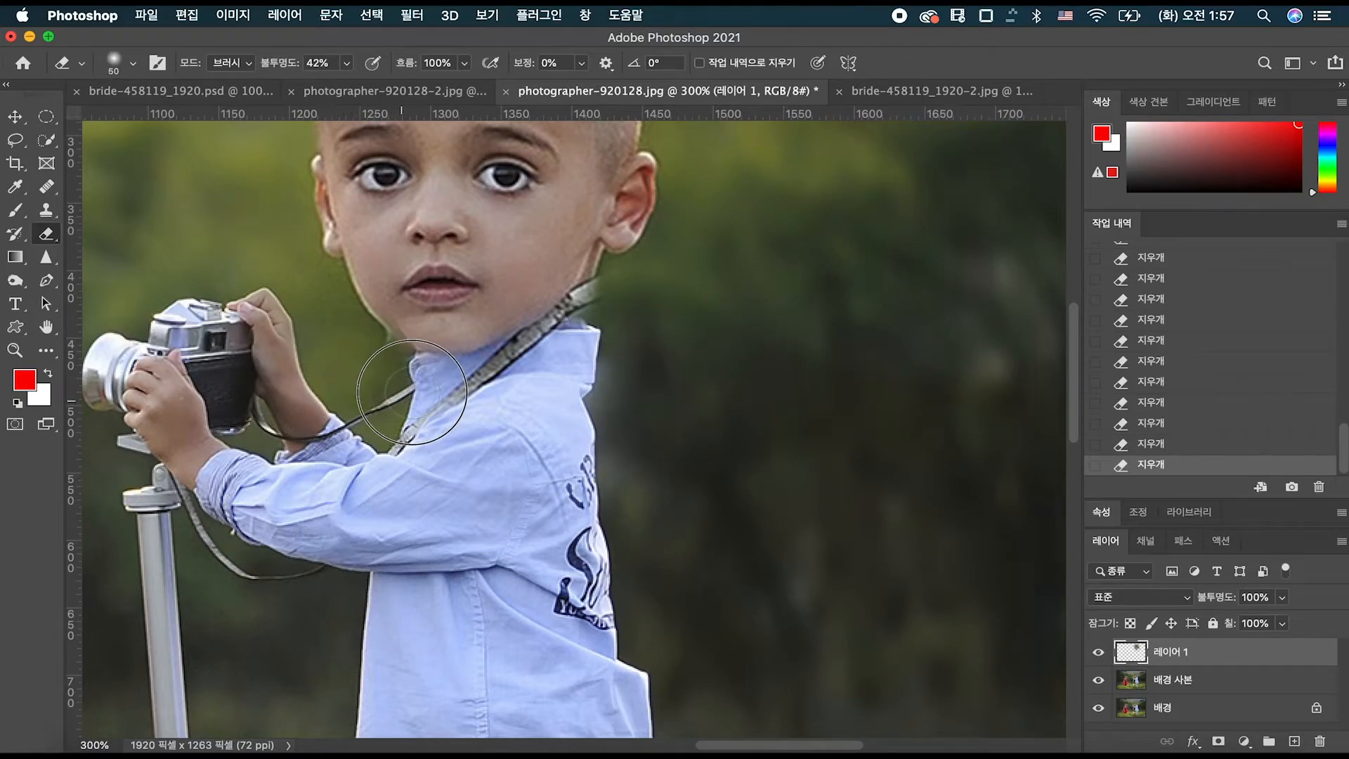
key(bracketright)
key(bracketright)
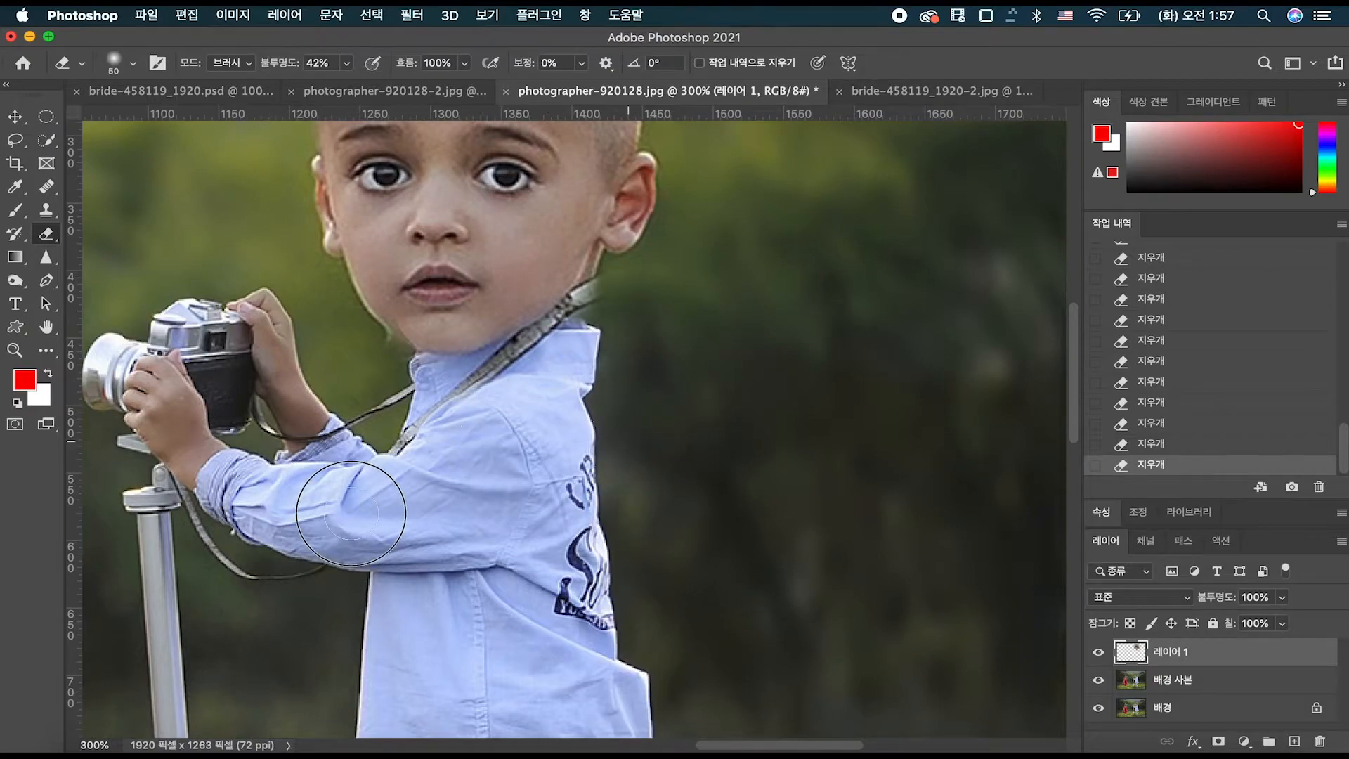
- Erase the leftover strap end behind the boy's neck with a small soft eraser, then switch to the Move tool
key(bracketleft)
key(bracketleft)
key(bracketleft)
scroll(358, 564, up, 6)
scroll(359, 564, left, 2)
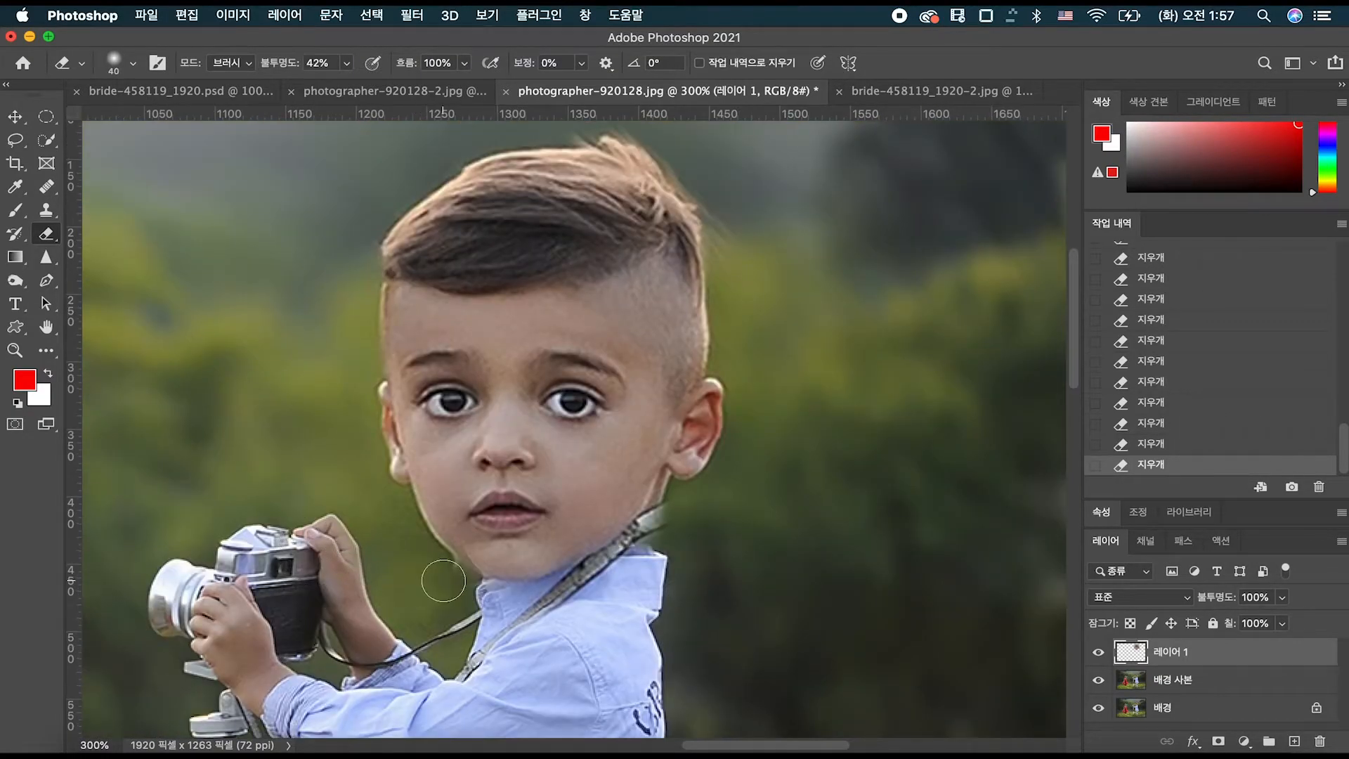
key(bracketleft)
key(bracketleft)
key(bracketleft)
mouse_move(681, 508)
mouse_down()
mouse_move(647, 551)
mouse_move(694, 517)
mouse_move(622, 508)
mouse_up()
key(v)
key(super+minus)
key(super+minus)
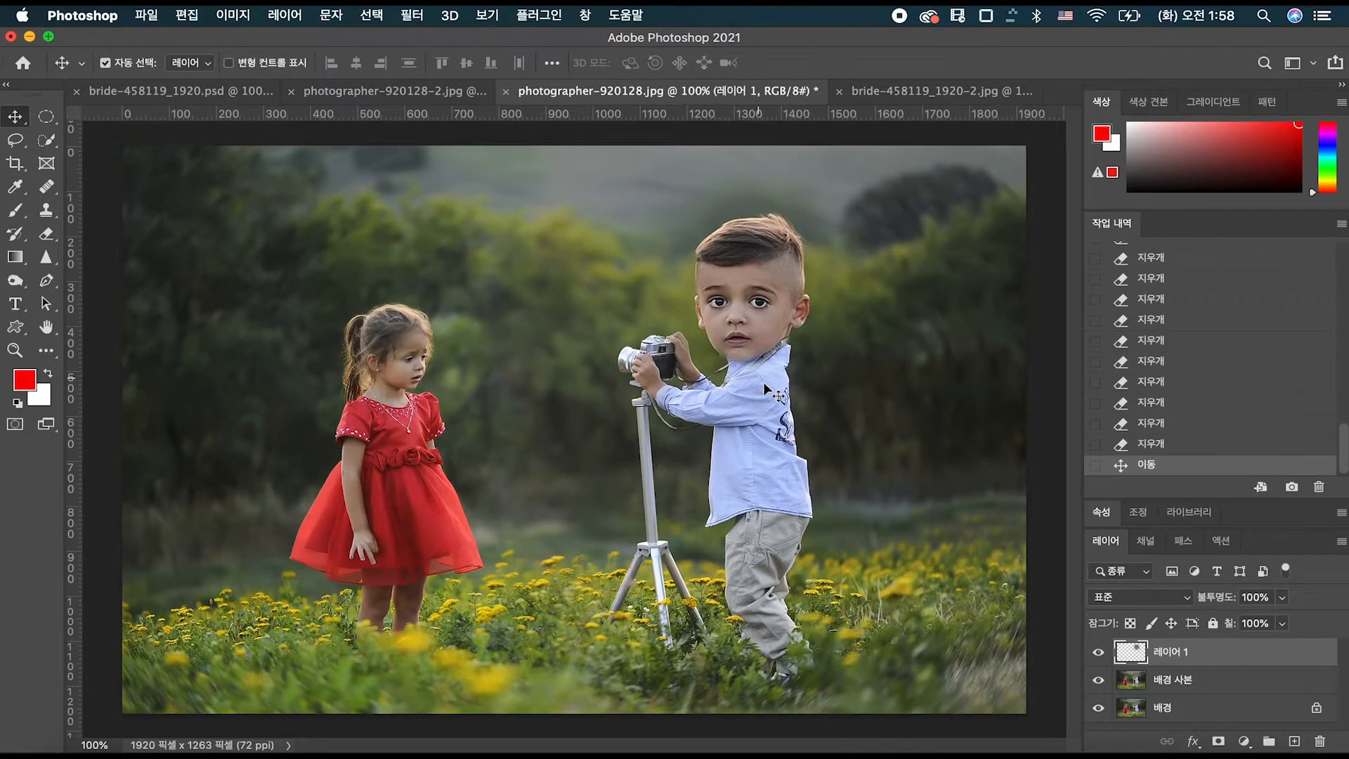
- Make 배경 사본 the active layer and set the Elliptical Marquee's feather to 10 pixels
click(1157, 685)
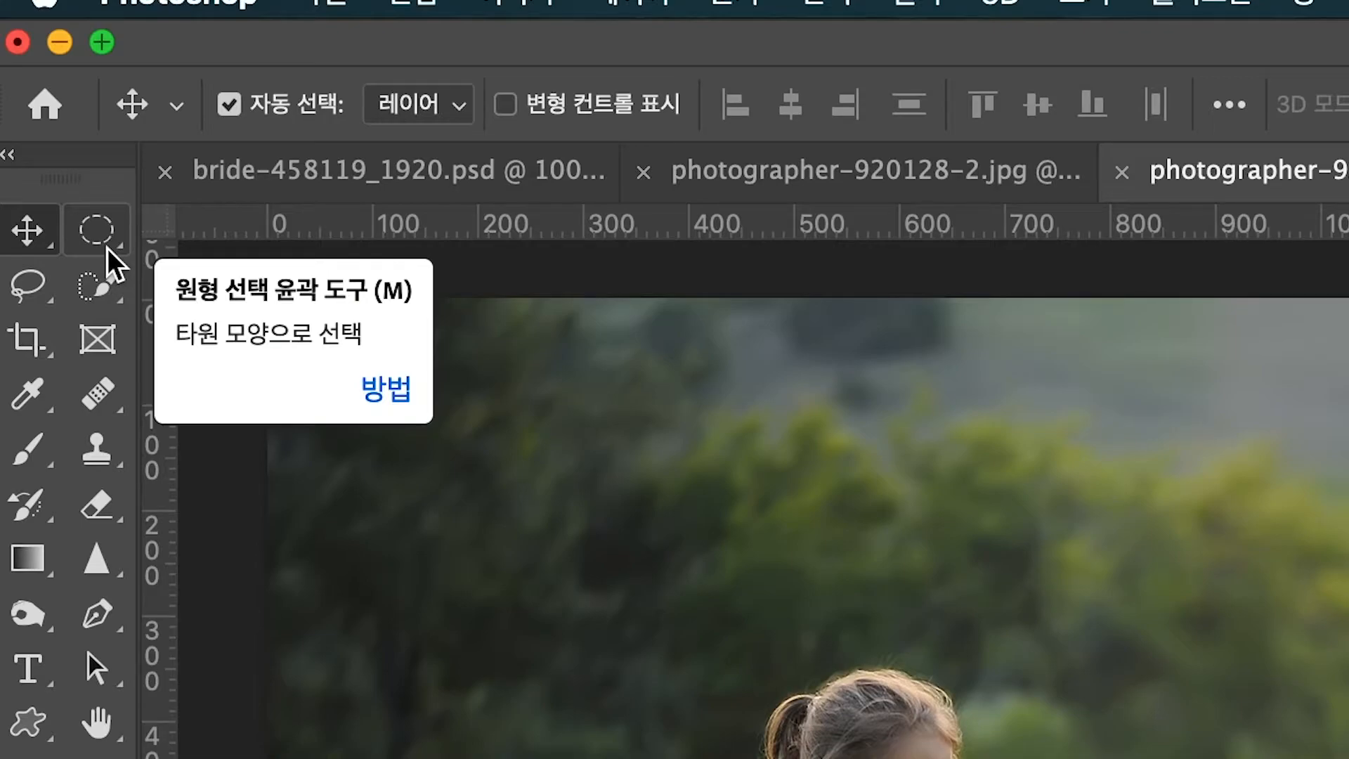
click(107, 247)
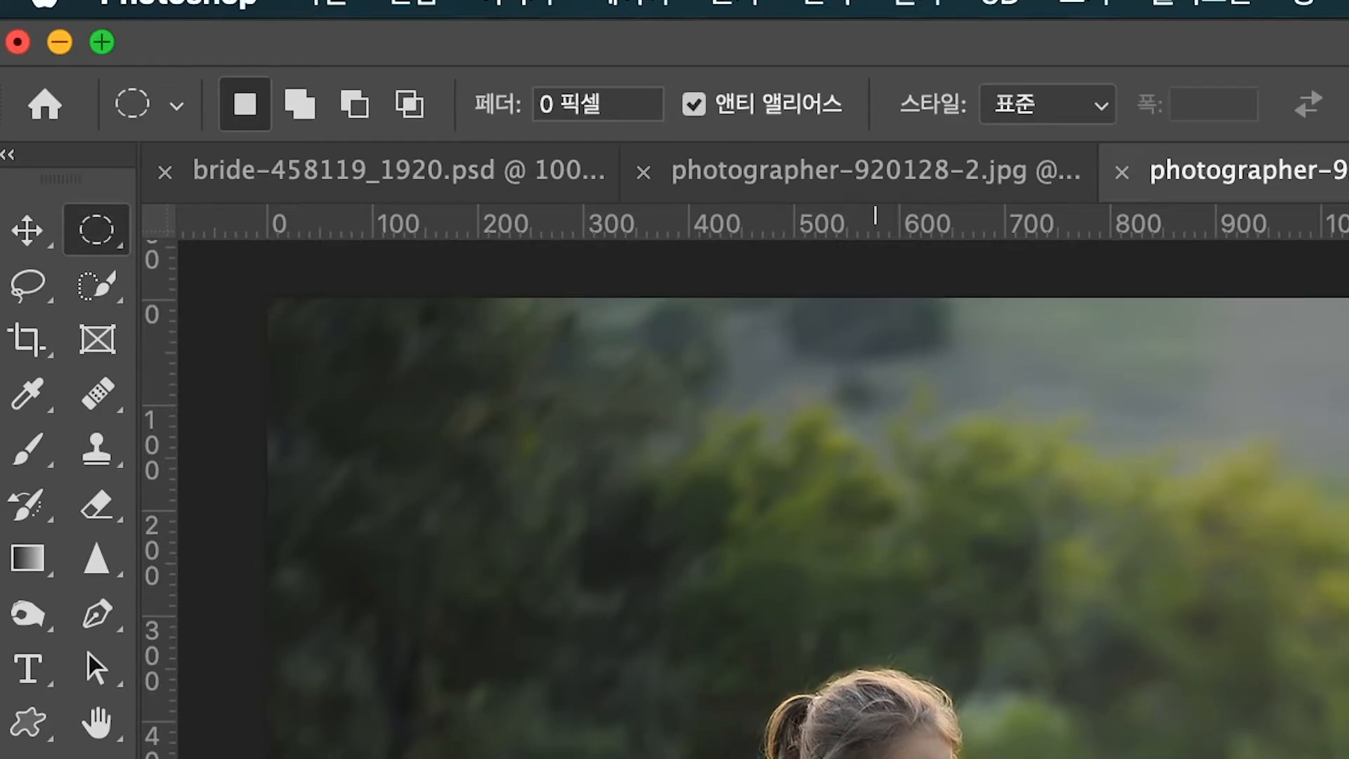
click(547, 111)
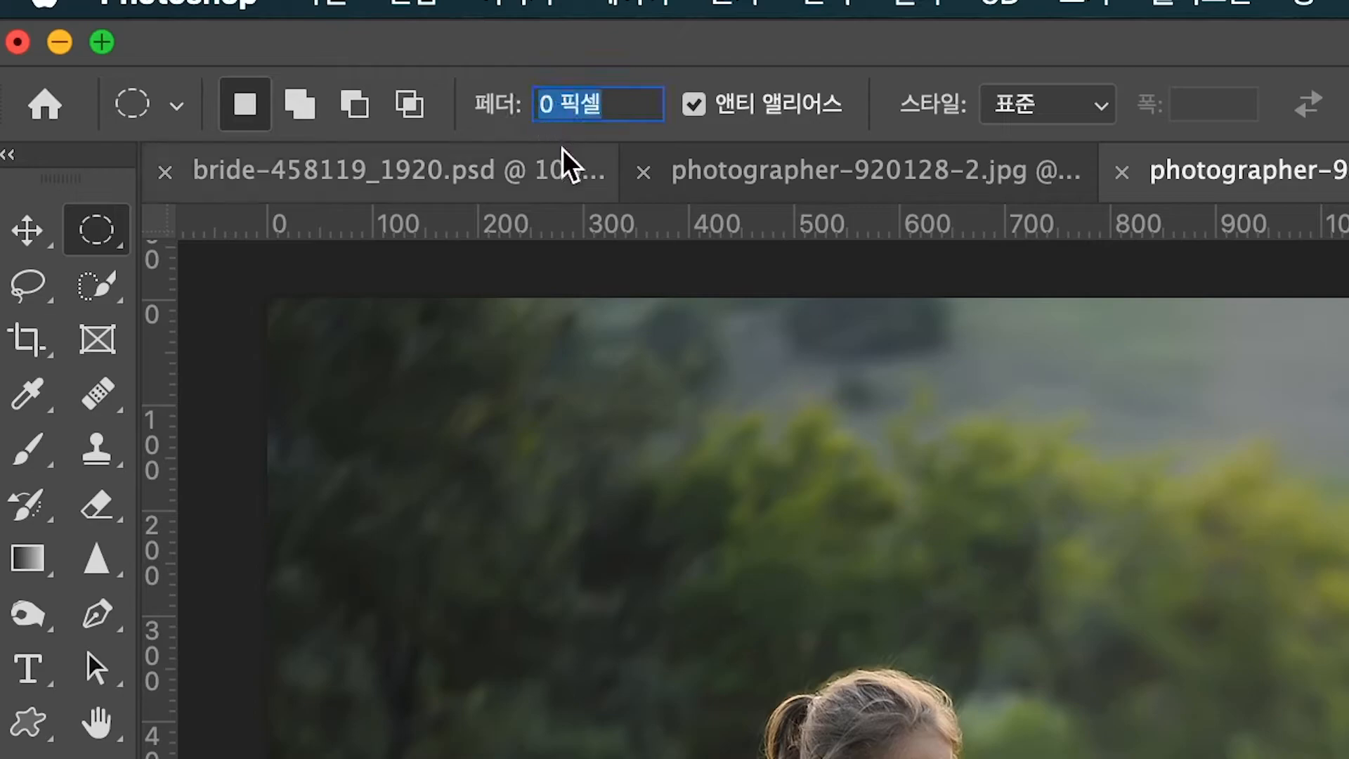
text(10)
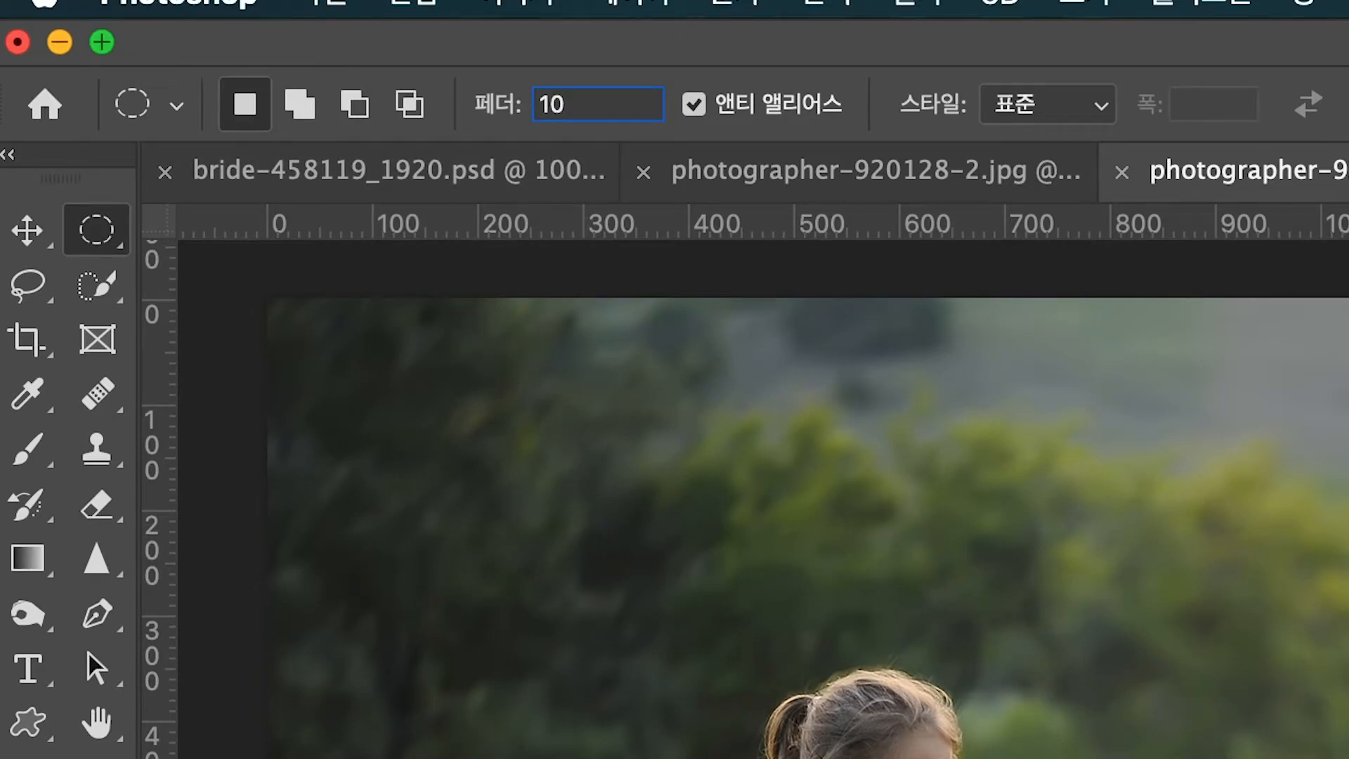
key(Return)
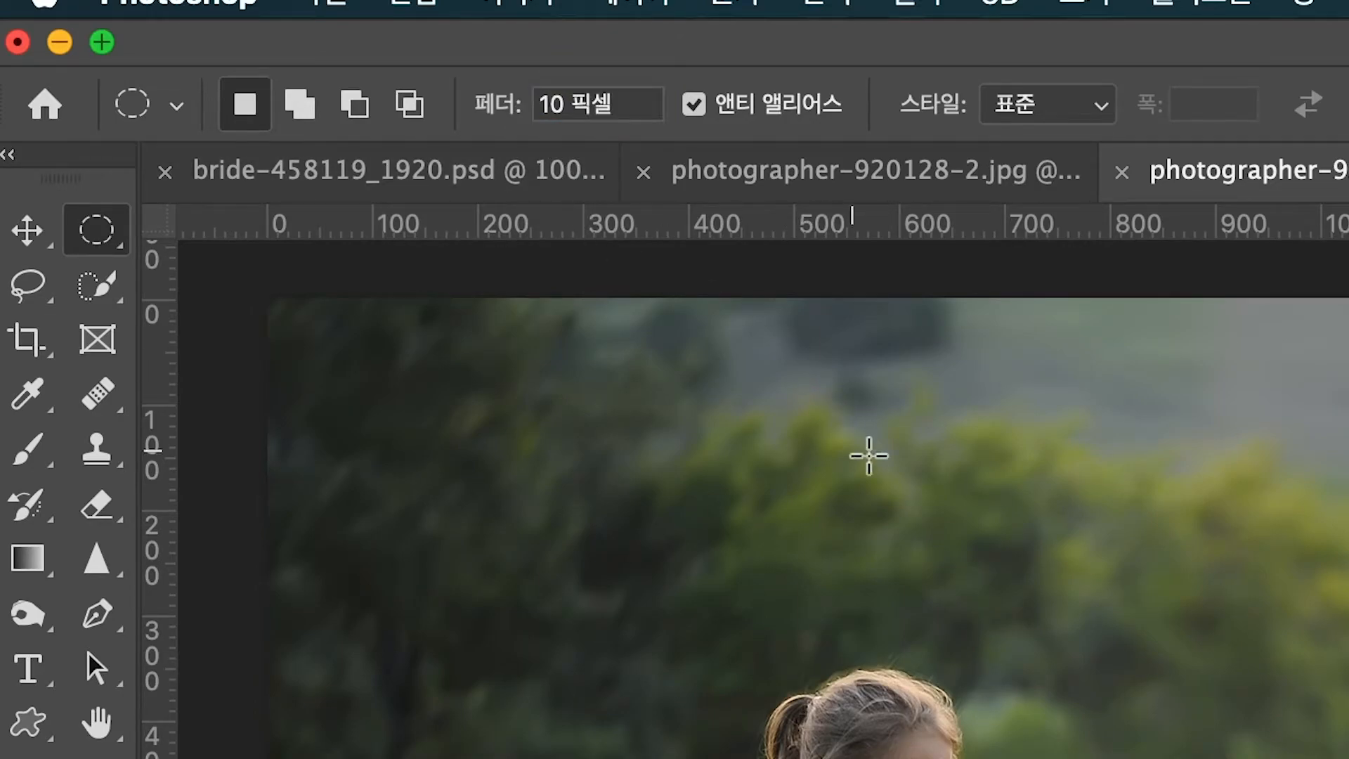
- Select the girl's head with a feathered ellipse and paste a copy of it onto a new layer
drag(388, 345, 450, 406)
drag(370, 335, 470, 430)
key(super+c)
key(super+v)
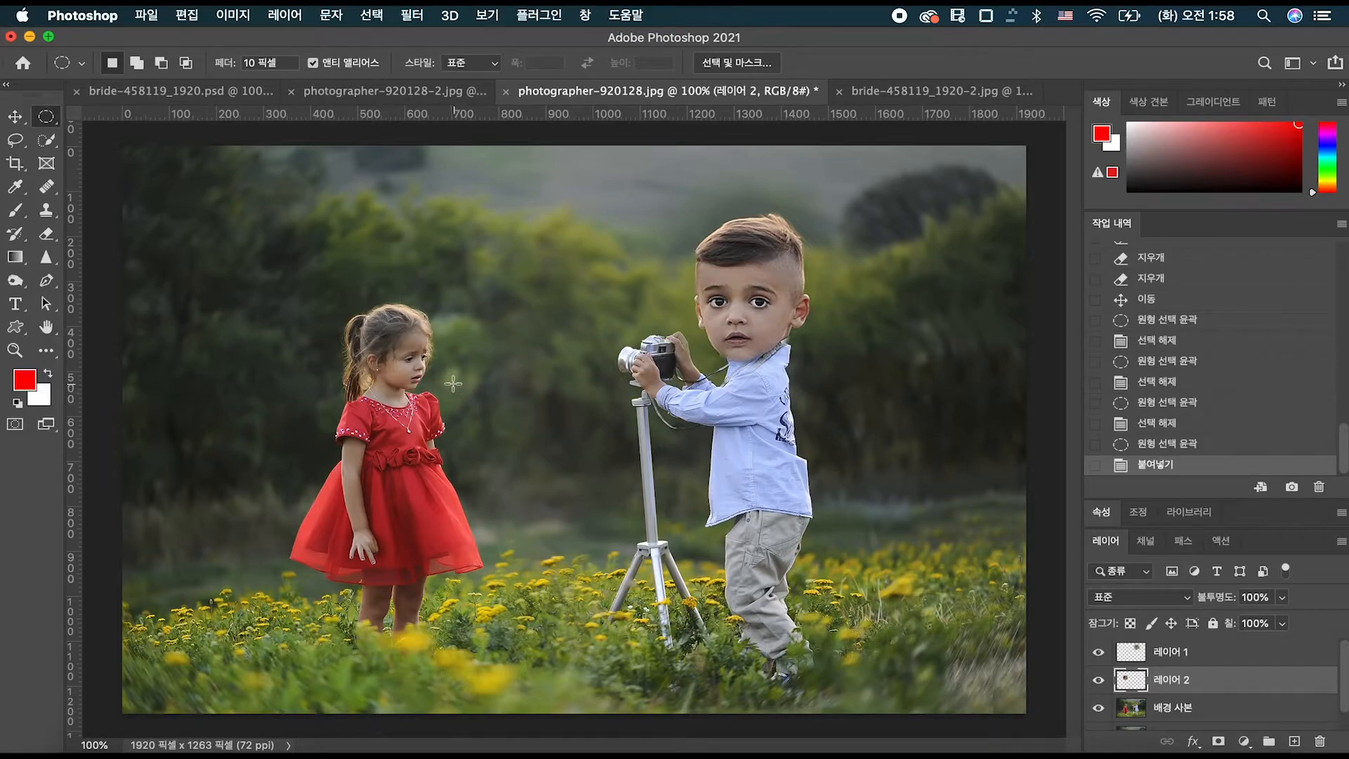
- Scale the pasted copy of the girl's head to 157.77% and lower its layer opacity to 48%
key(super+t)
drag(309, 274, 196, 197)
drag(356, 289, 406, 322)
click(1283, 596)
drag(1237, 620, 1238, 624)
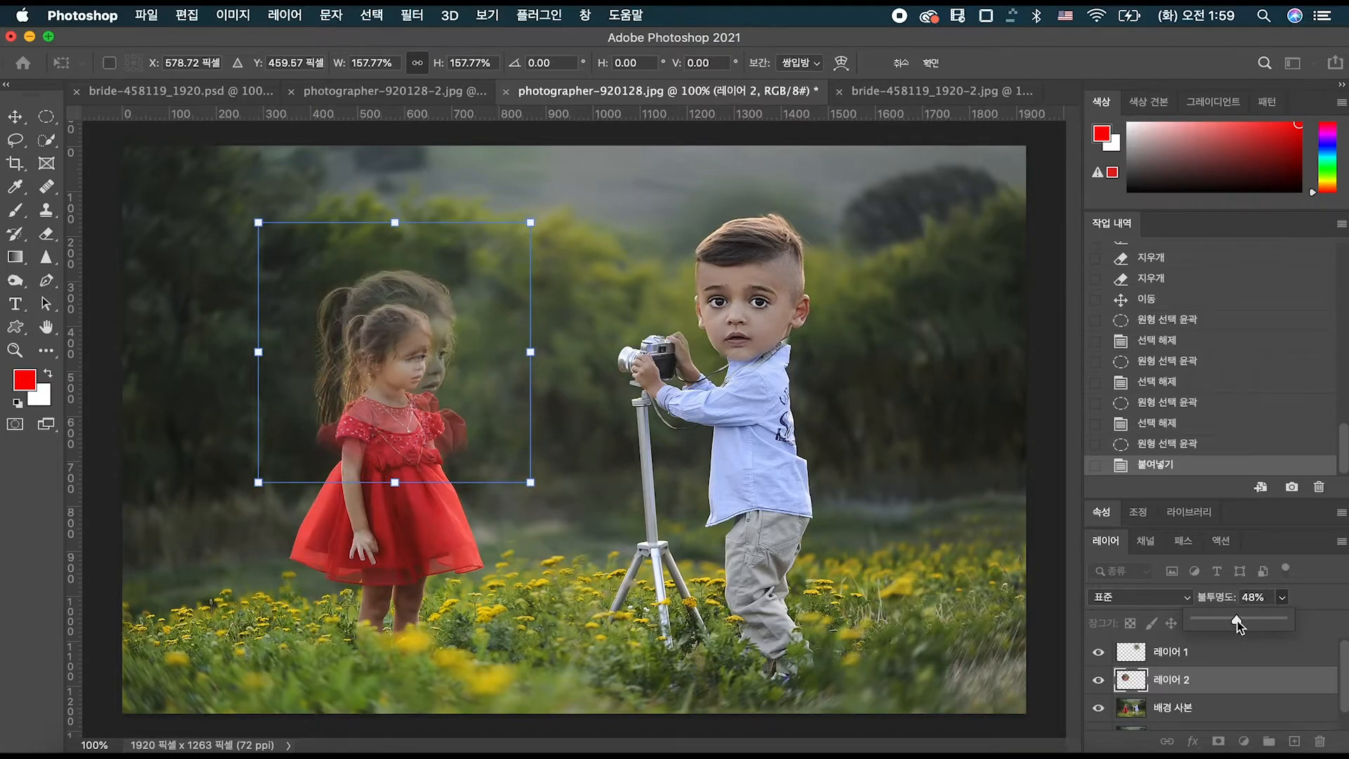
click(519, 411)
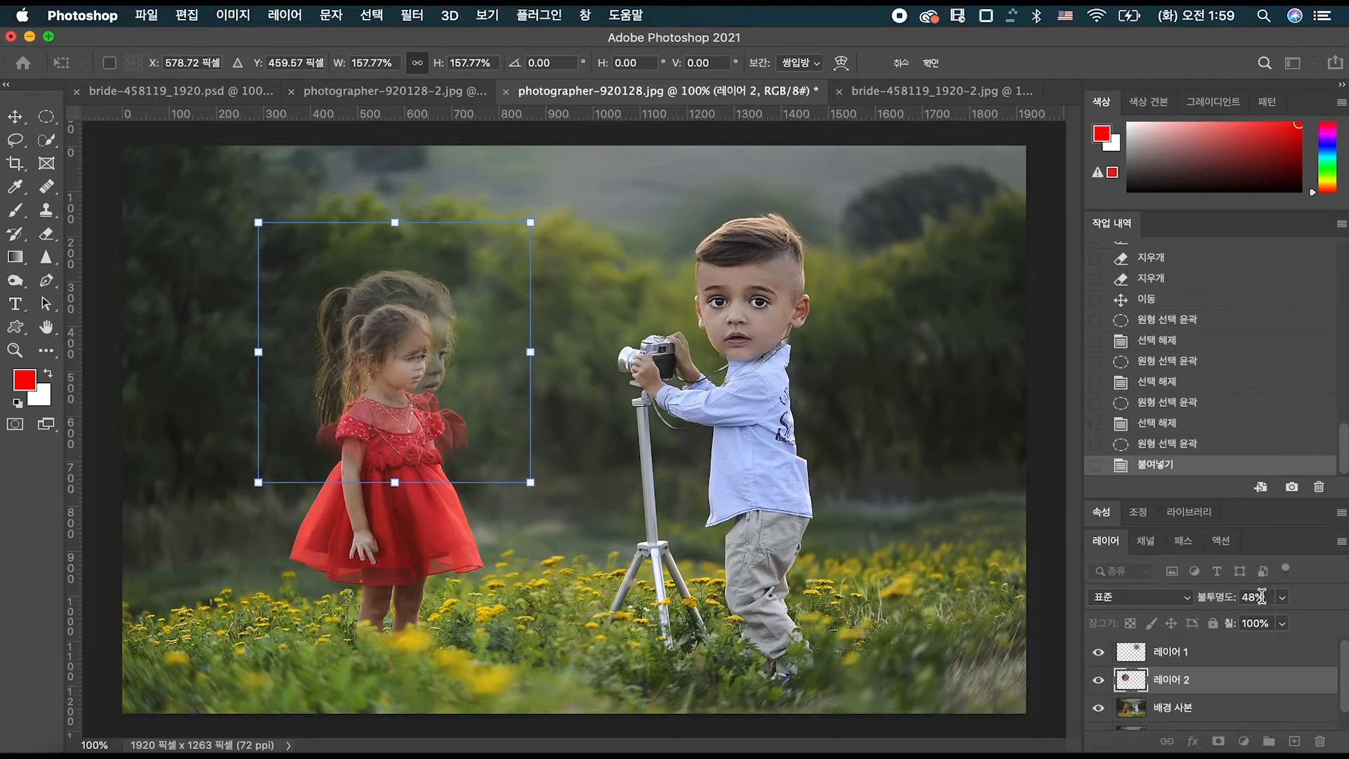
key(Return)
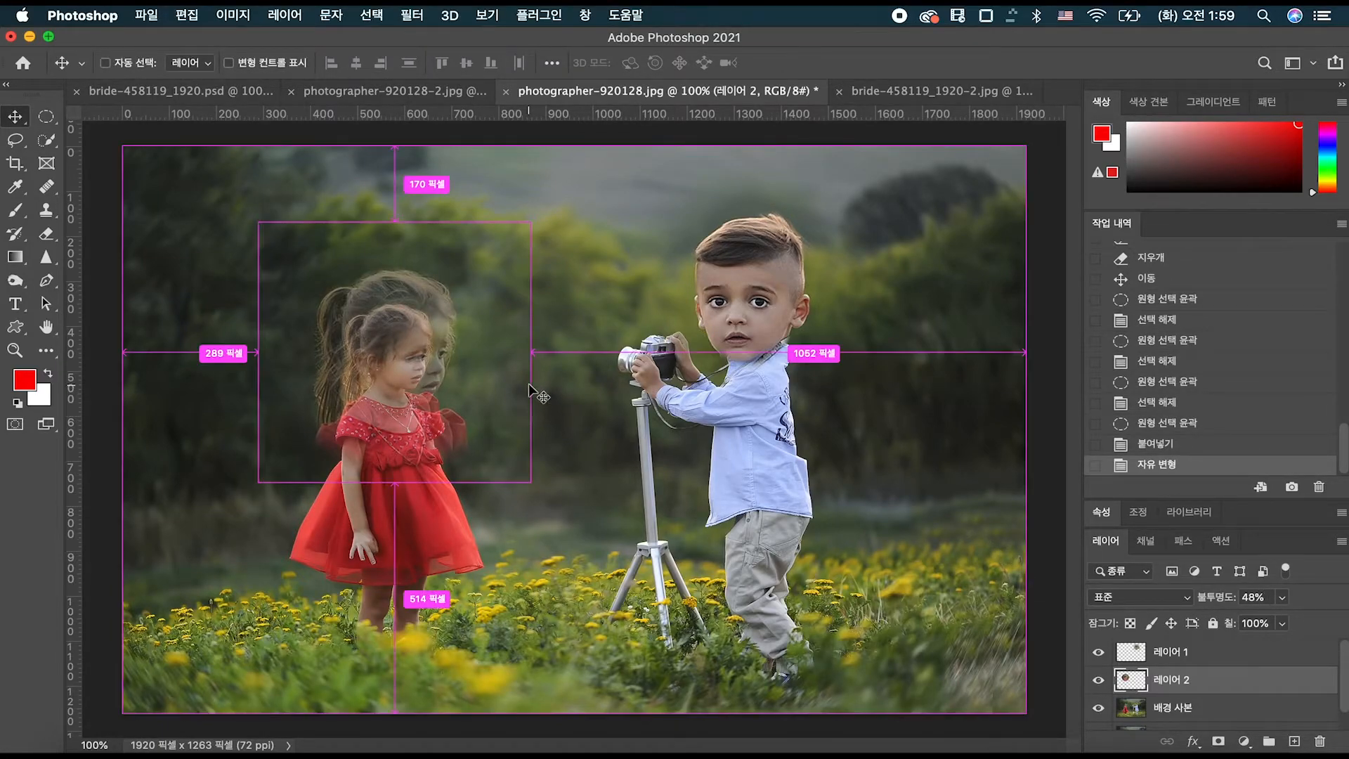
- Align the enlarged head with the girl's neck and set its layer opacity back to 100%
scroll(535, 391, up, 3)
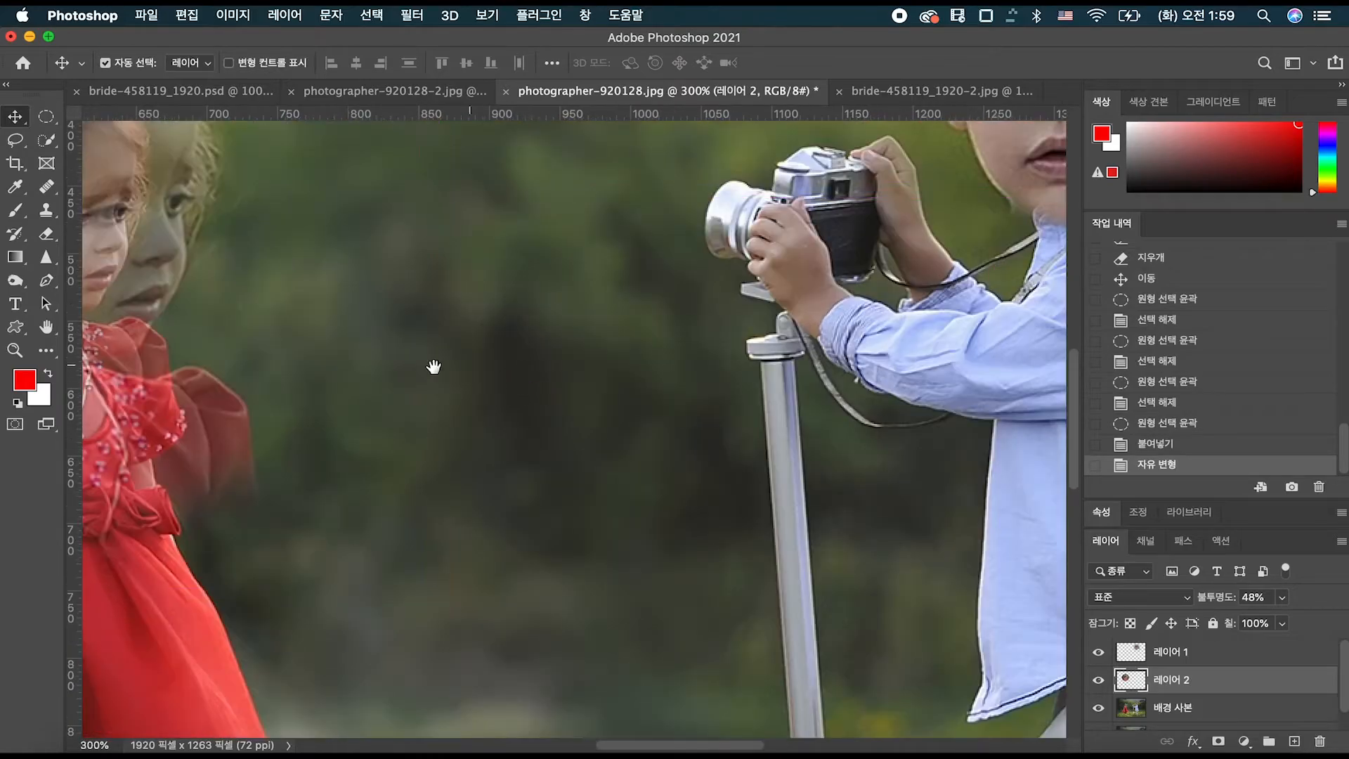
drag(433, 366, 836, 509)
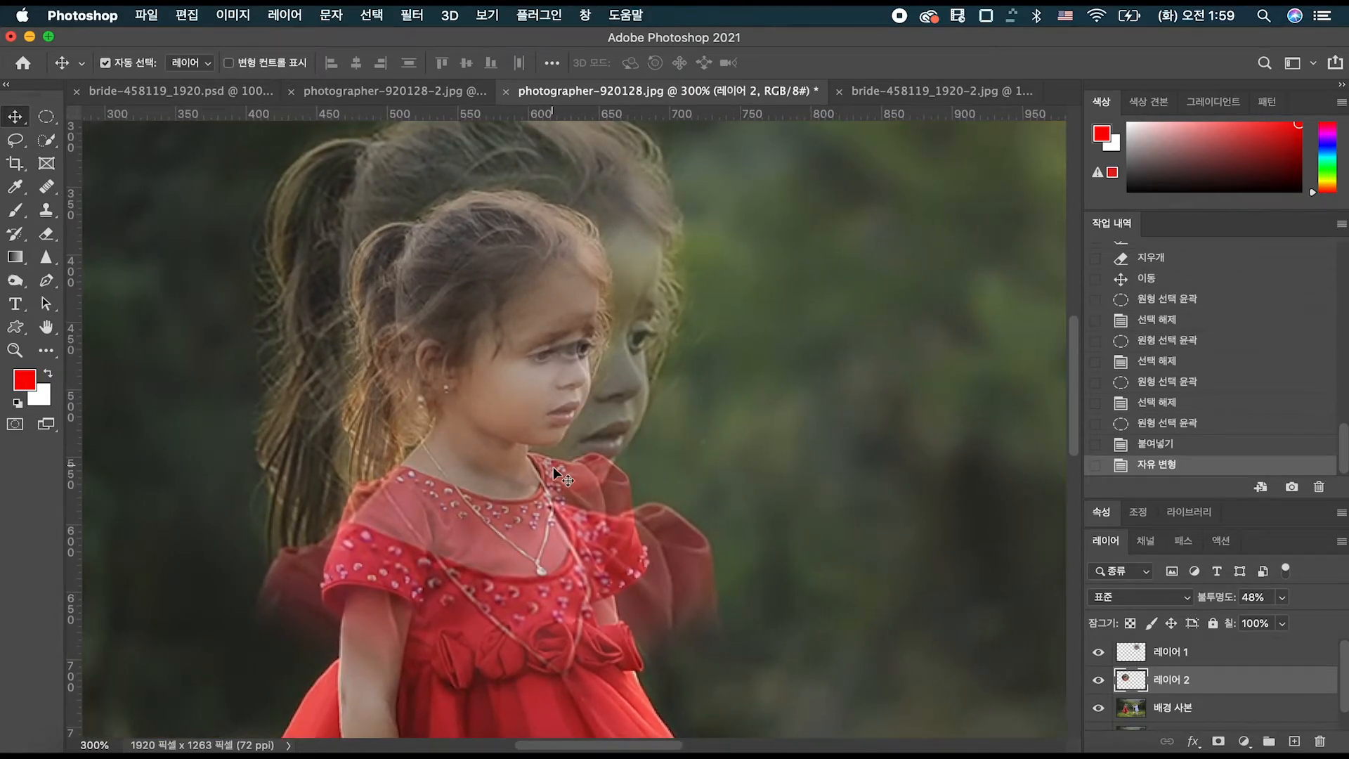
drag(548, 495, 552, 468)
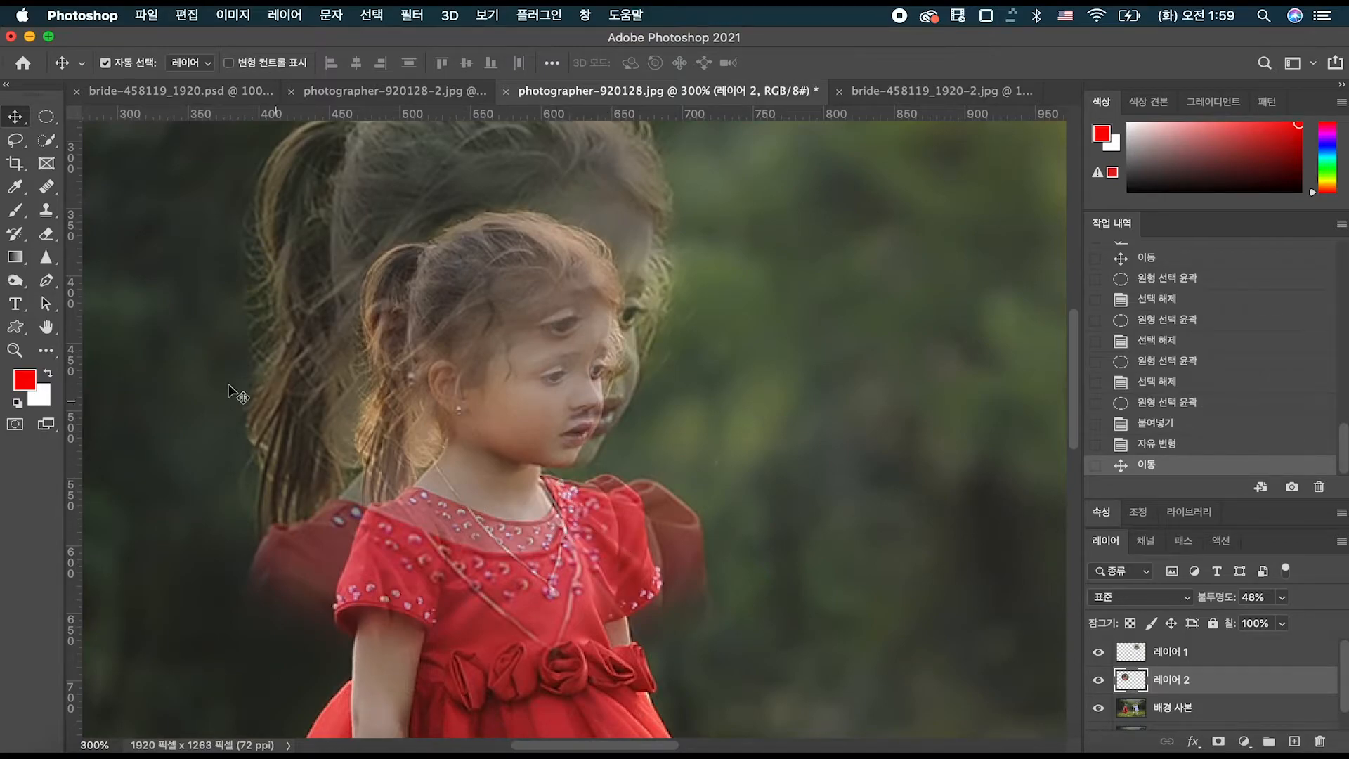
click(1282, 597)
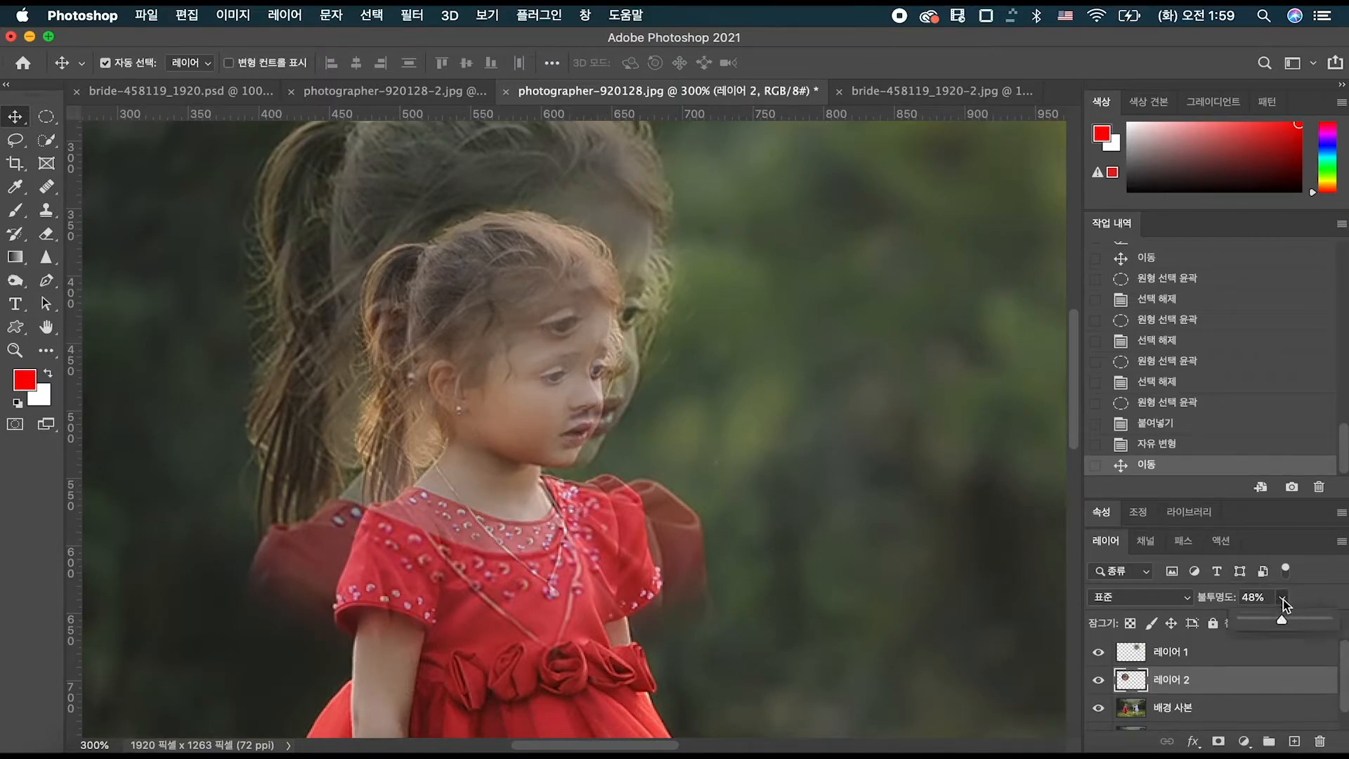
drag(1345, 623, 1341, 616)
click(1280, 595)
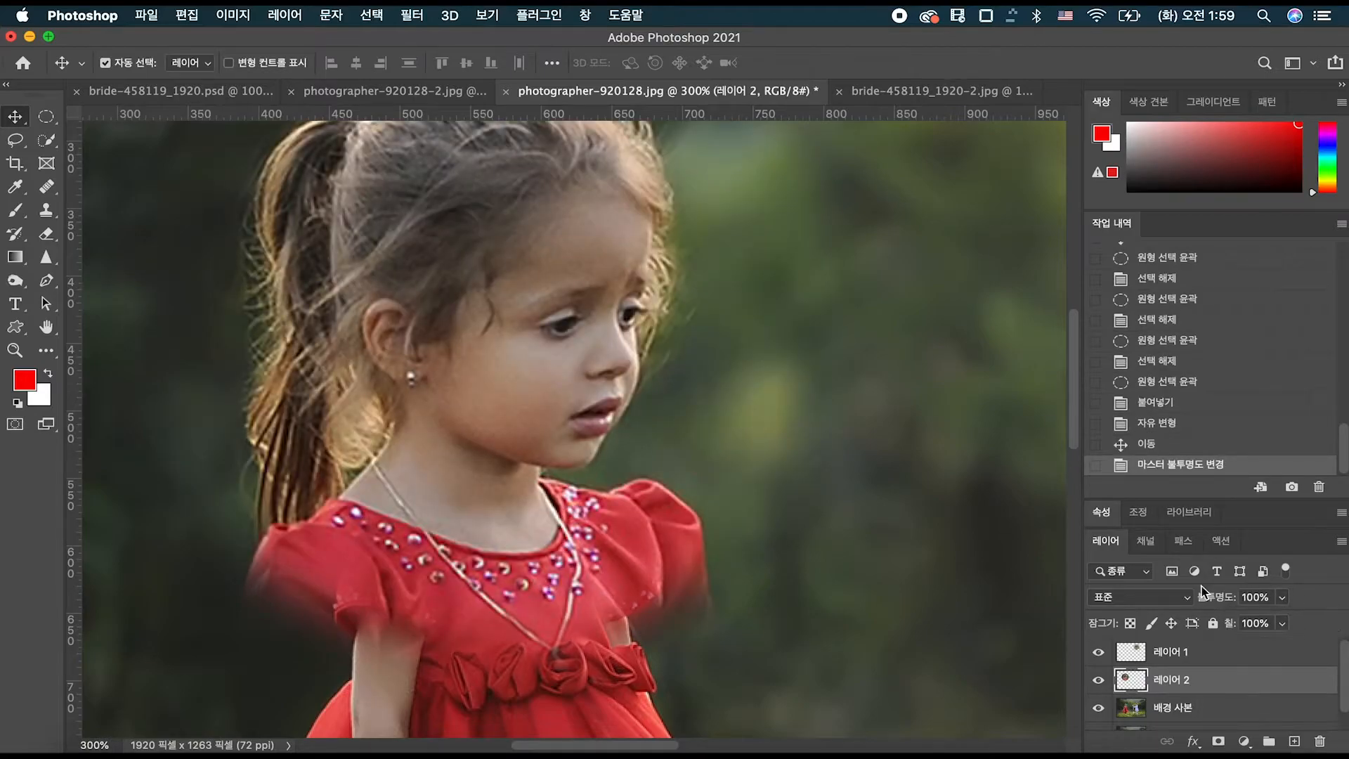
- Set up the Eraser with the 80 px soft round brush 부드러운 원 at 42% opacity
click(47, 236)
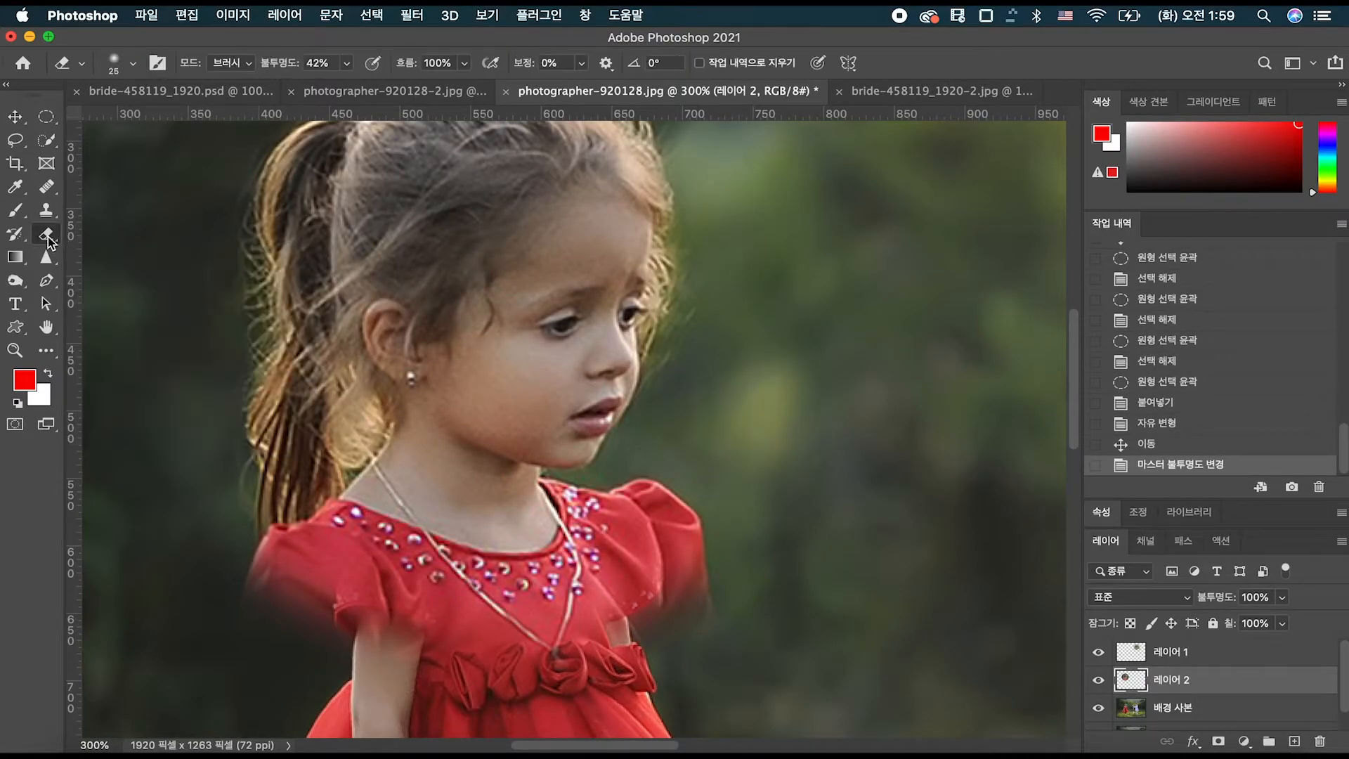
key(bracketright)
key(bracketright)
key(bracketright)
key(bracketright)
key(bracketright)
key(bracketright)
key(bracketright)
key(bracketright)
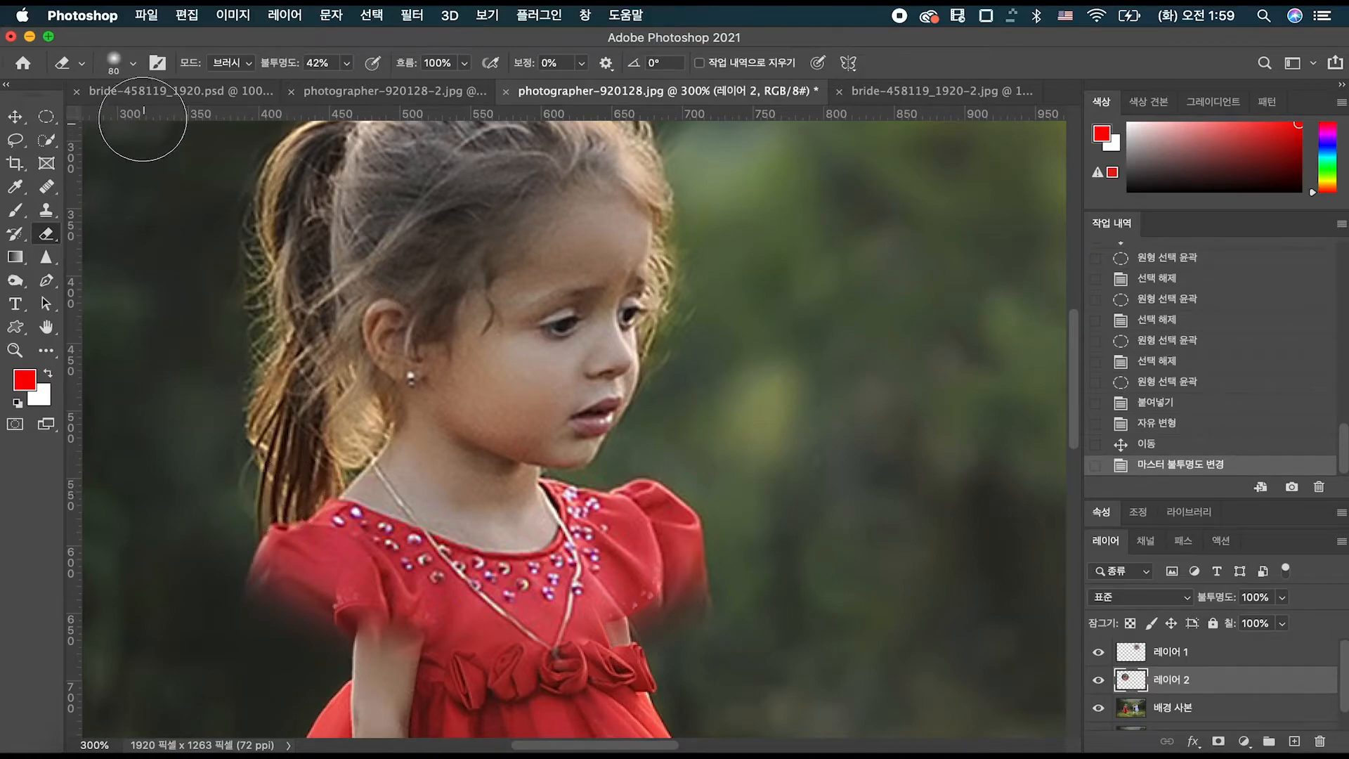
click(133, 63)
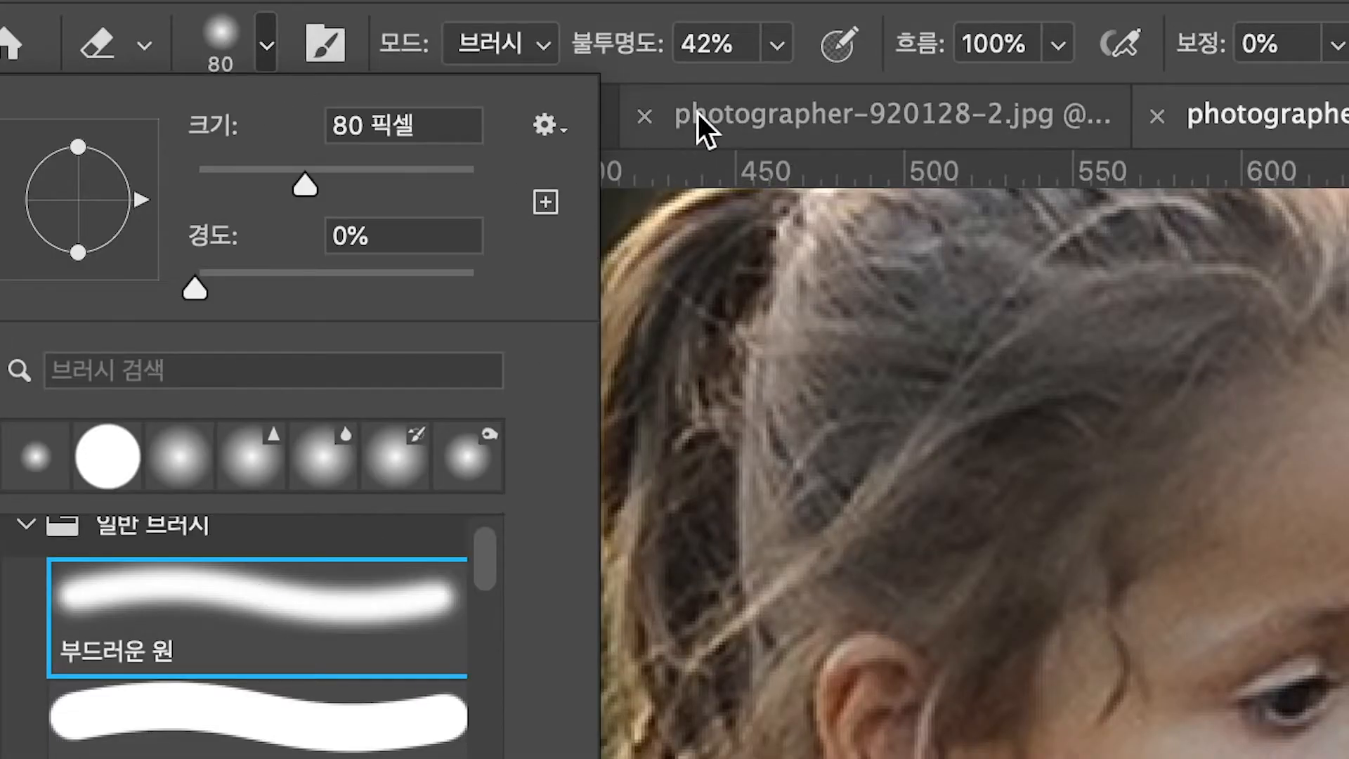
click(776, 46)
click(774, 46)
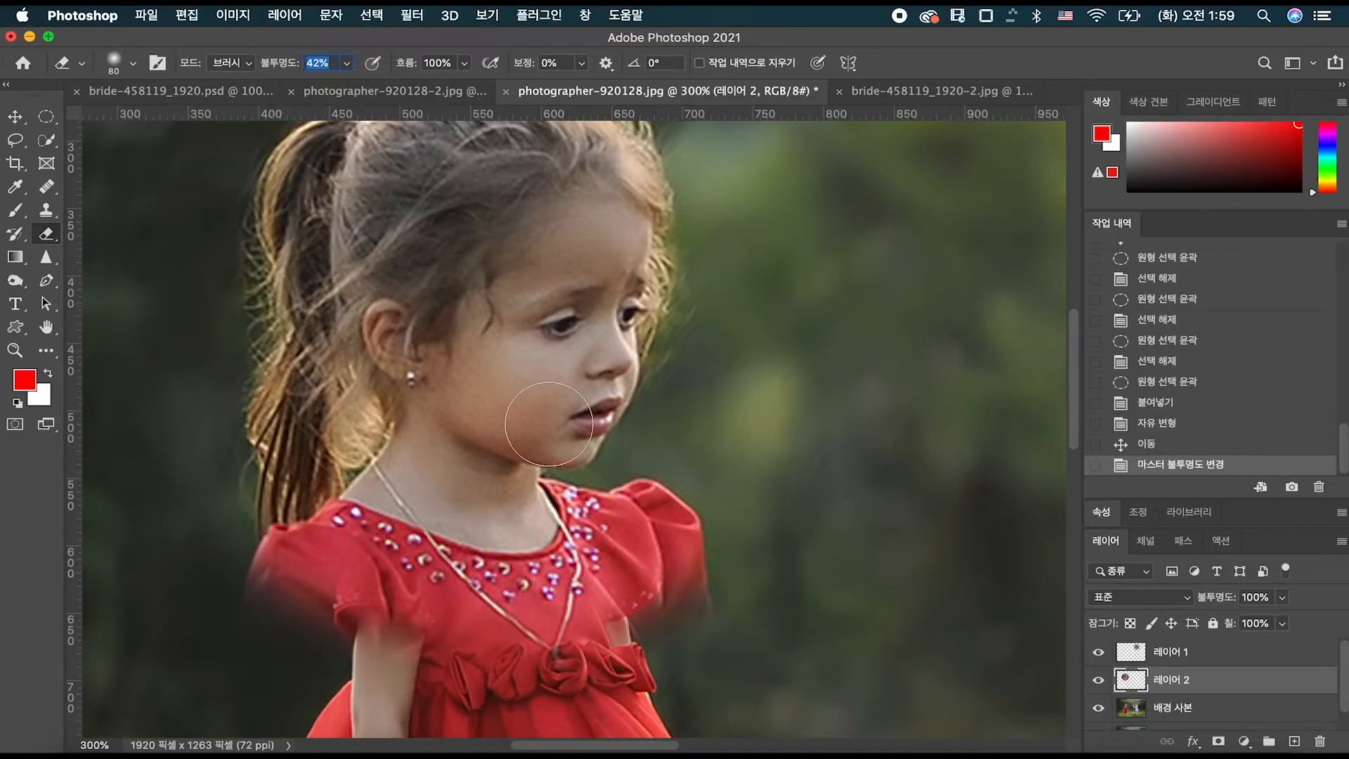
- Erase the pasted dress, sleeves and shoulders around the girl's neckline with the soft eraser
mouse_move(734, 492)
mouse_down()
mouse_move(724, 520)
mouse_move(731, 473)
mouse_move(650, 600)
mouse_up()
key(bracketright)
key(bracketright)
key(bracketright)
key(bracketleft)
mouse_move(714, 503)
mouse_down()
mouse_move(657, 594)
mouse_move(624, 597)
mouse_move(677, 512)
mouse_move(601, 600)
mouse_up()
mouse_move(665, 524)
mouse_down()
mouse_move(662, 602)
mouse_move(699, 561)
mouse_up()
mouse_move(699, 561)
mouse_down()
mouse_move(489, 629)
mouse_move(624, 580)
mouse_move(568, 609)
mouse_move(414, 602)
mouse_up()
mouse_move(570, 564)
mouse_down()
mouse_move(566, 592)
mouse_move(576, 586)
mouse_up()
mouse_move(559, 574)
mouse_down()
mouse_move(440, 566)
mouse_move(286, 527)
mouse_move(281, 555)
mouse_move(295, 567)
mouse_move(271, 541)
mouse_move(255, 572)
mouse_move(316, 557)
mouse_move(389, 505)
mouse_move(386, 518)
mouse_move(357, 510)
mouse_move(392, 477)
mouse_move(397, 444)
mouse_move(449, 472)
mouse_up()
- Erase the leftover pasted sleeve edge near the girl's far shoulder with a soft 45 px eraser
key(bracketleft)
key(bracketleft)
key(bracketleft)
key(bracketleft)
key(bracketleft)
key(bracketleft)
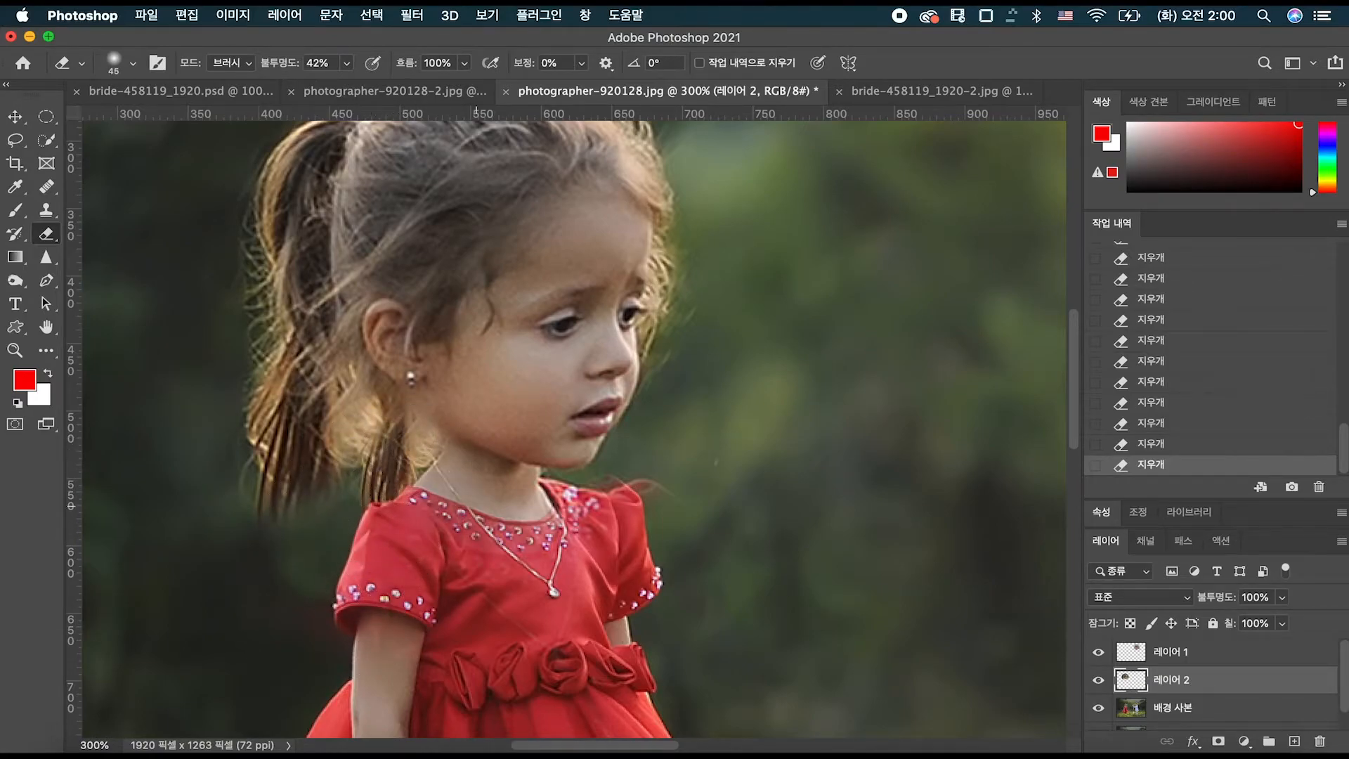
drag(603, 398, 648, 549)
key(super+1)
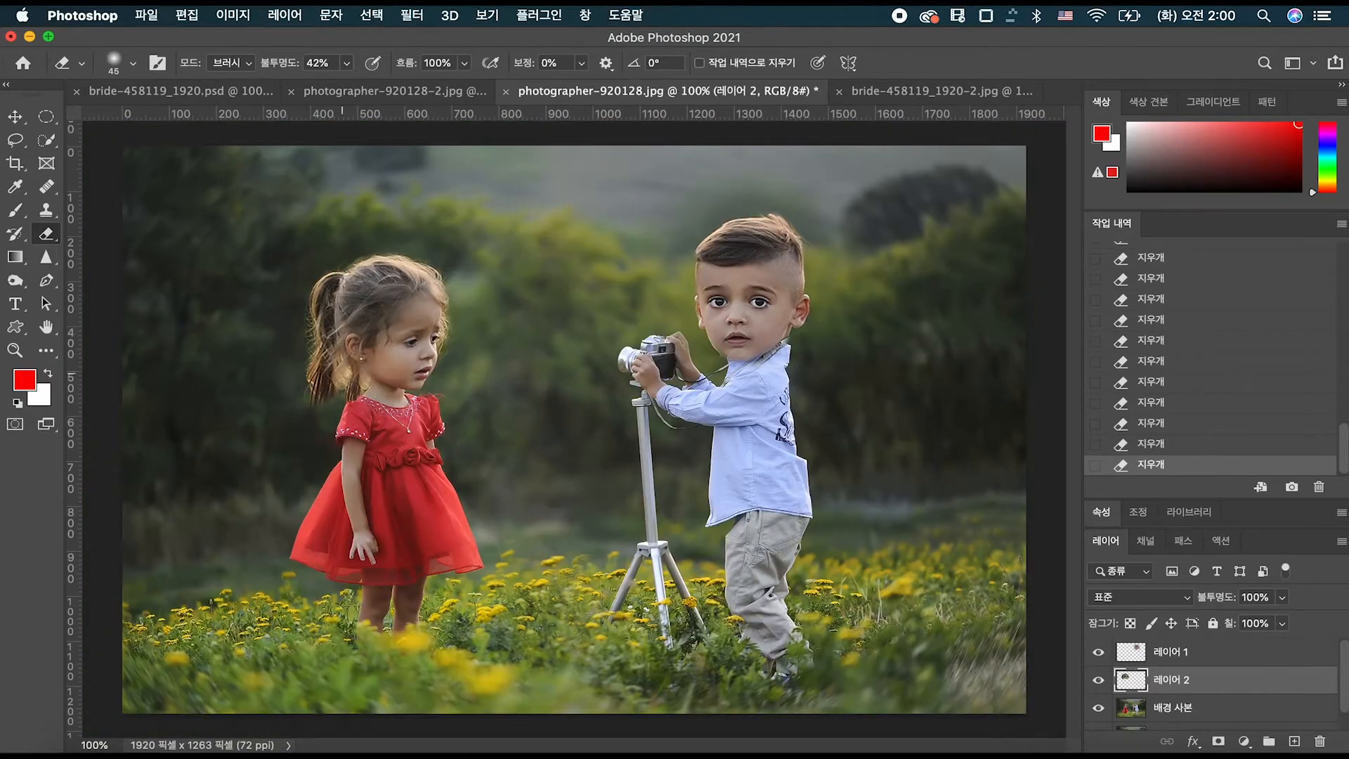
- Undo the last two eraser strokes and redo them
key(super+z)
key(super+z)
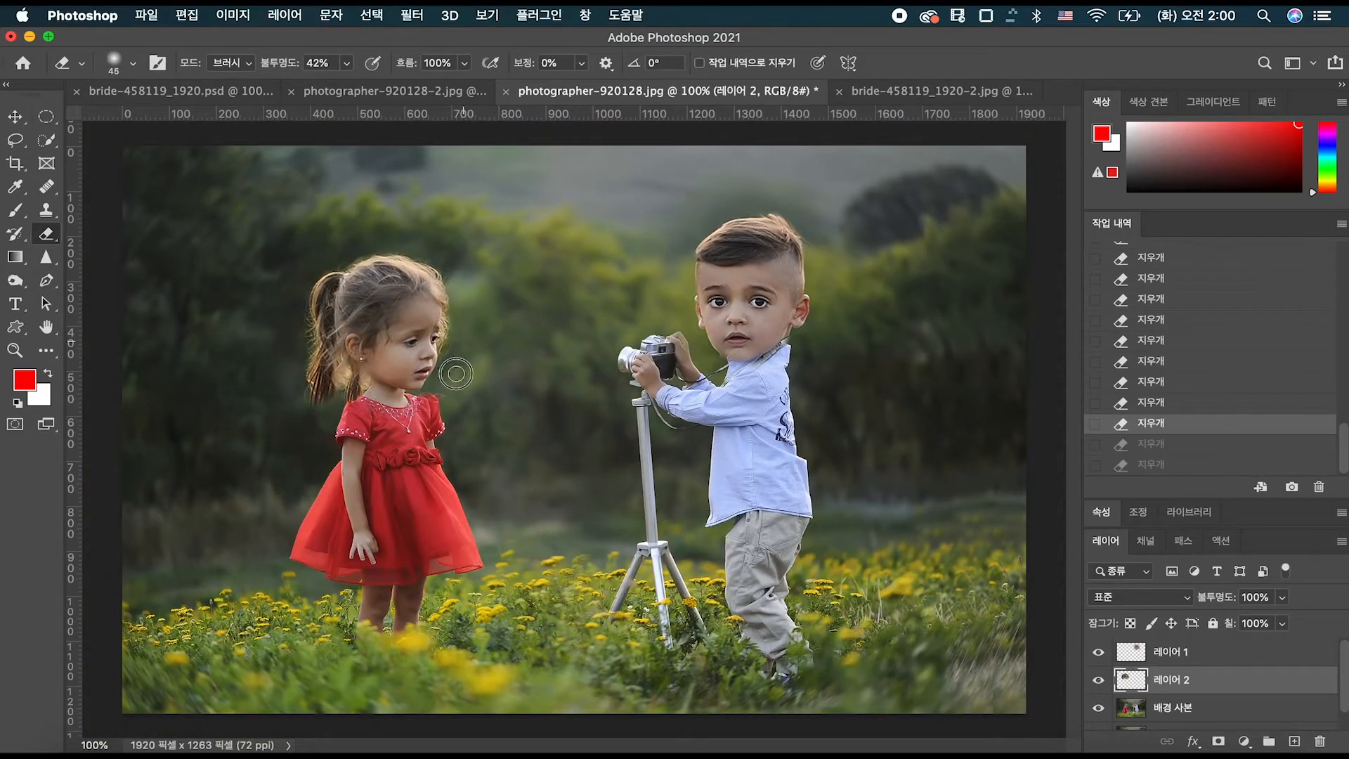
key(super+shift+z)
key(super+shift+z)
- Enlarge the eraser brush to 90 px
key(bracketright)
key(bracketright)
key(bracketright)
key(bracketright)
key(bracketright)
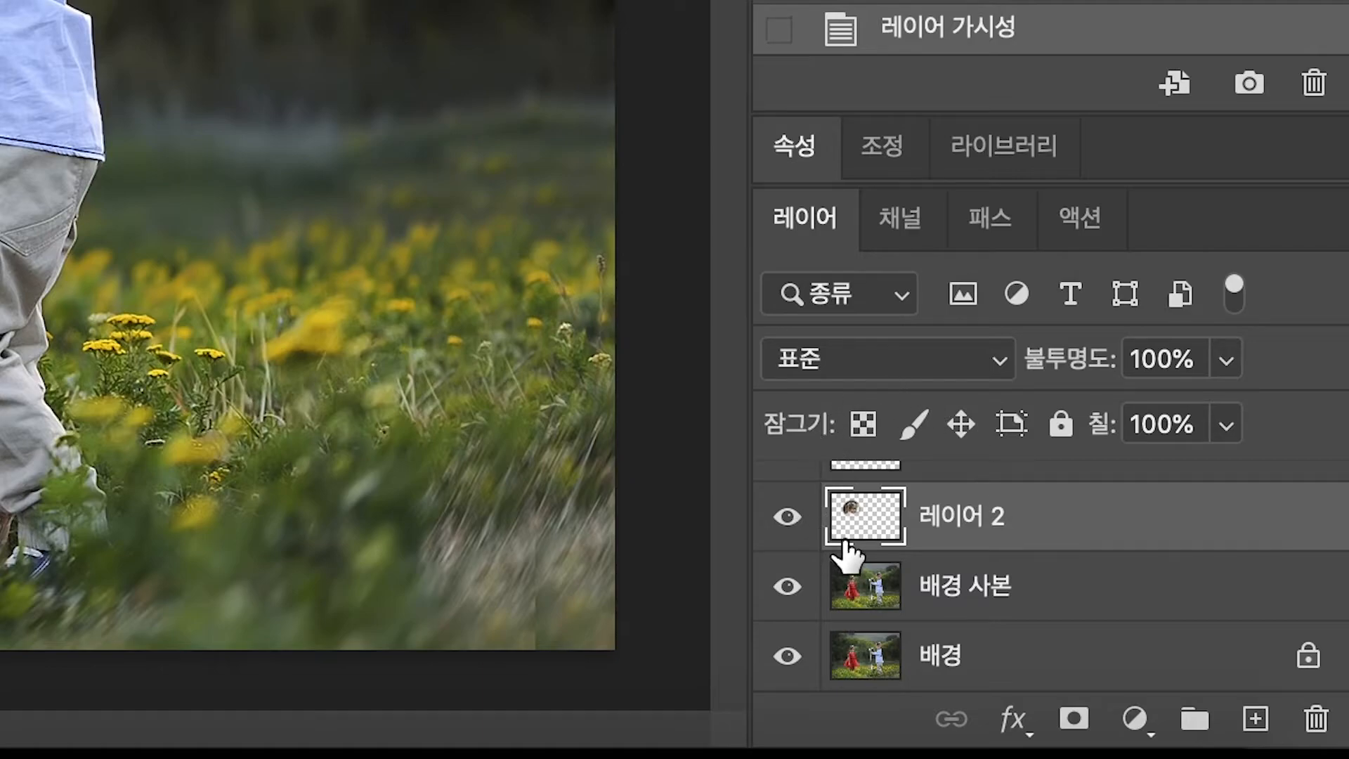
- Compare the edit with the original by repeatedly showing only the 배경 사본 layer and restoring all layers
alt+click(788, 587)
alt+click(788, 590)
alt+click(789, 590)
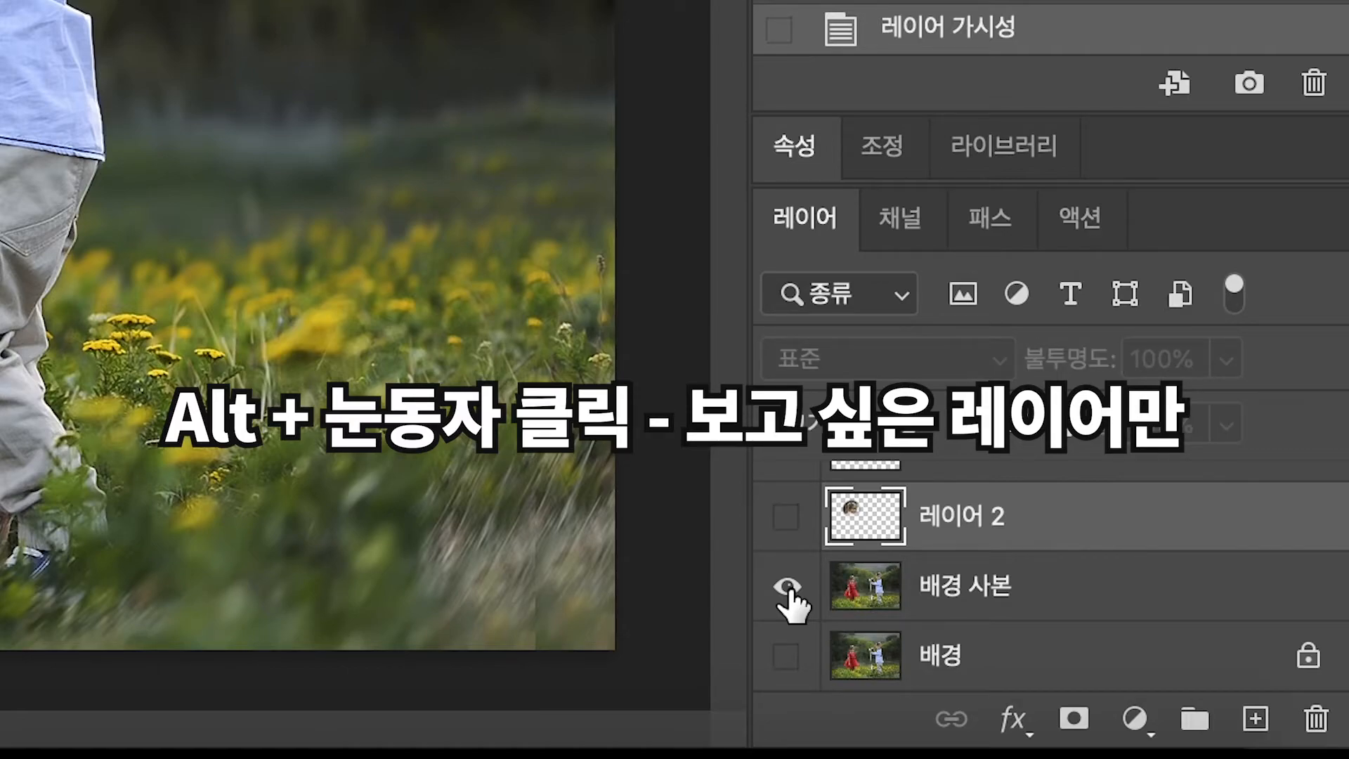
alt+click(789, 590)
alt+click(788, 590)
alt+click(789, 590)
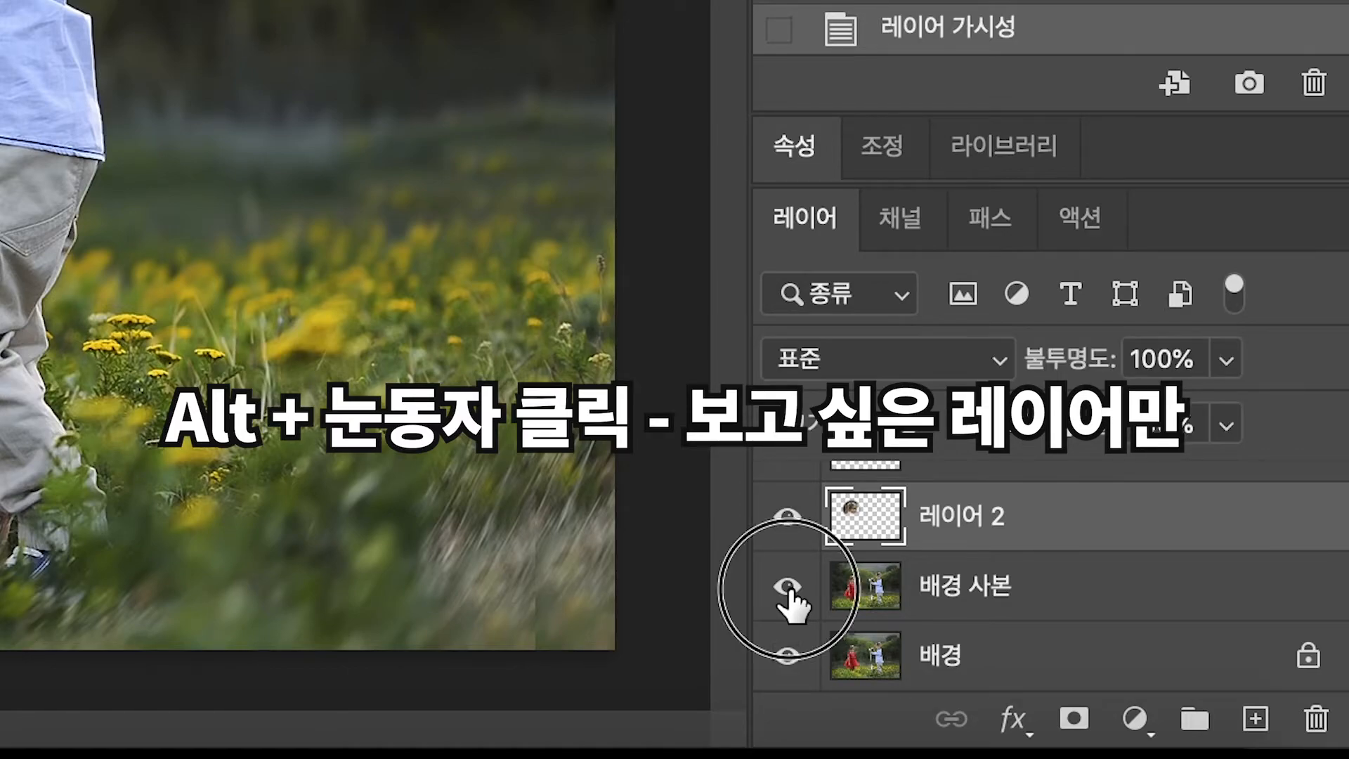
alt+click(789, 590)
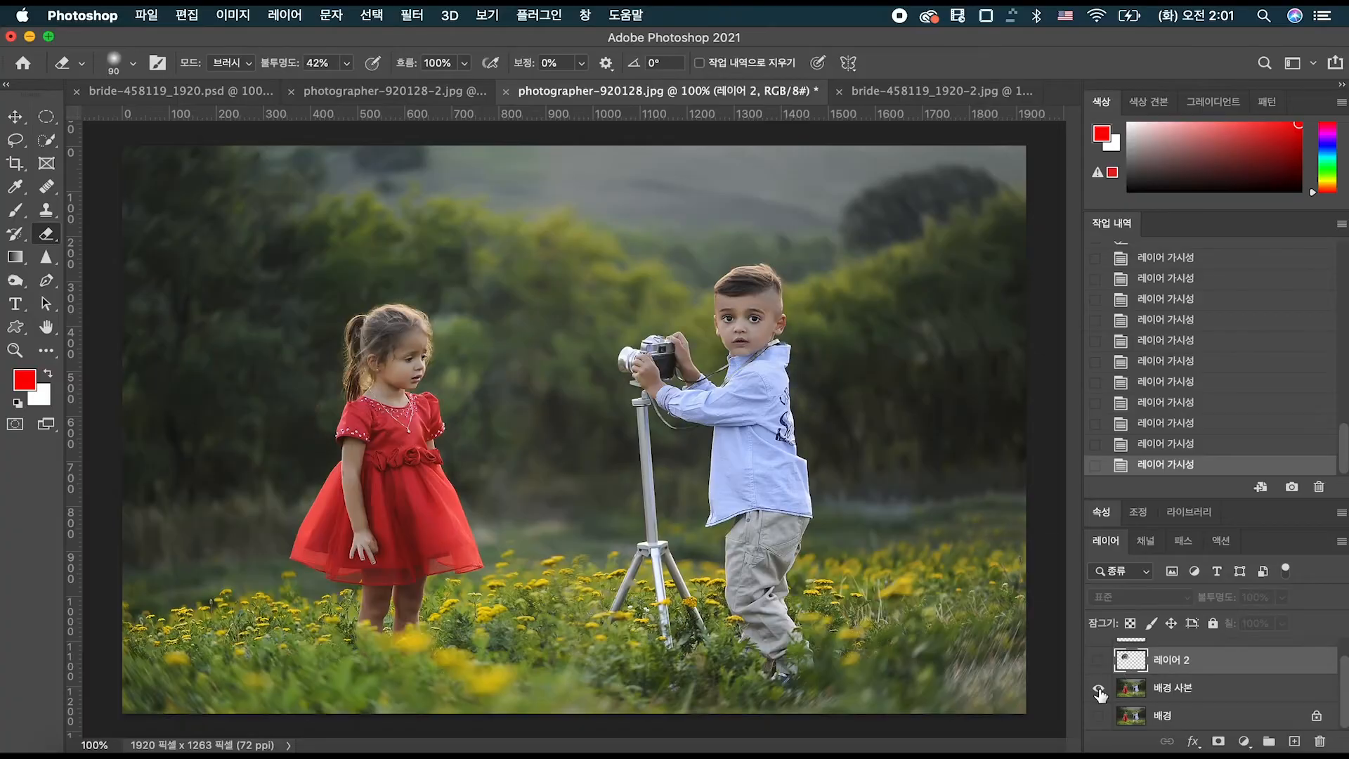
alt+click(1098, 690)
alt+click(1099, 690)
alt+click(1099, 690)
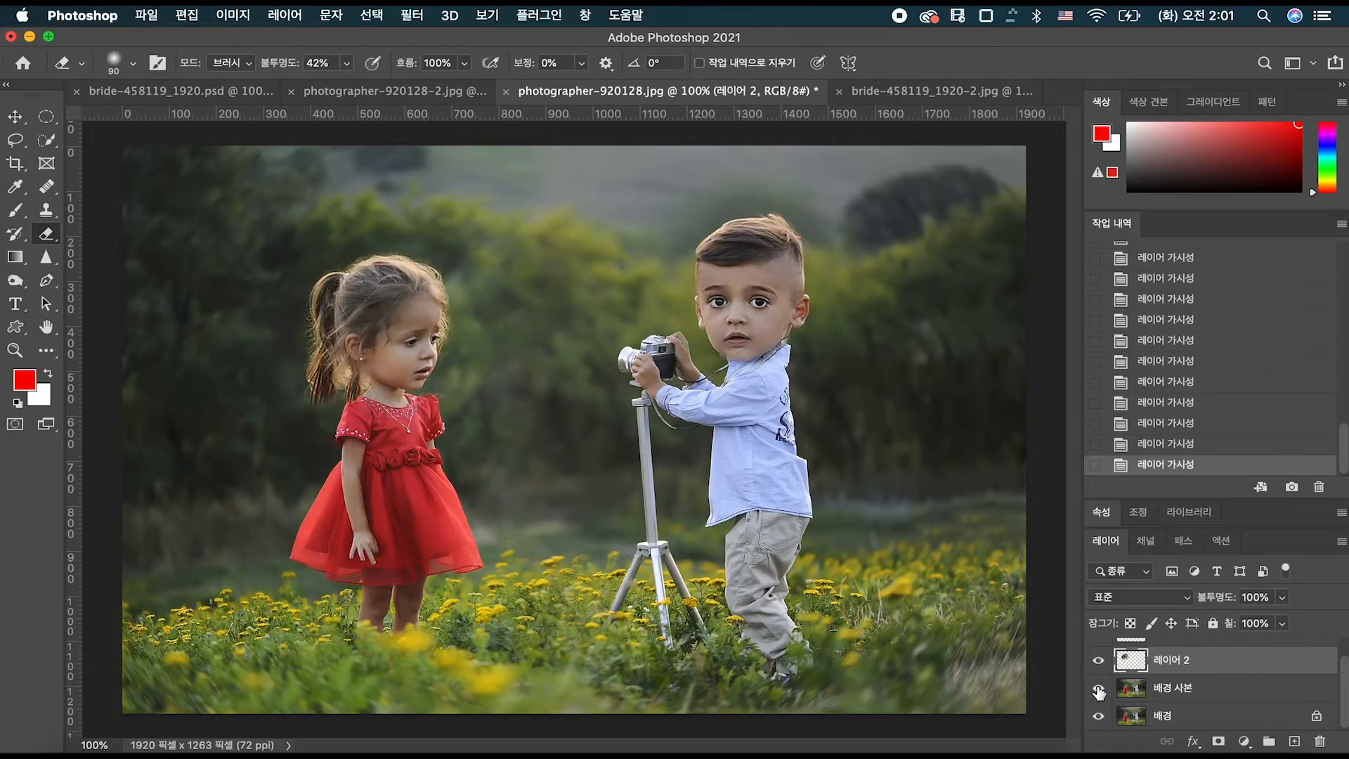
- Switch to the wedding photo bride-458119_1920-2.jpg and duplicate its 배경 layer
click(949, 94)
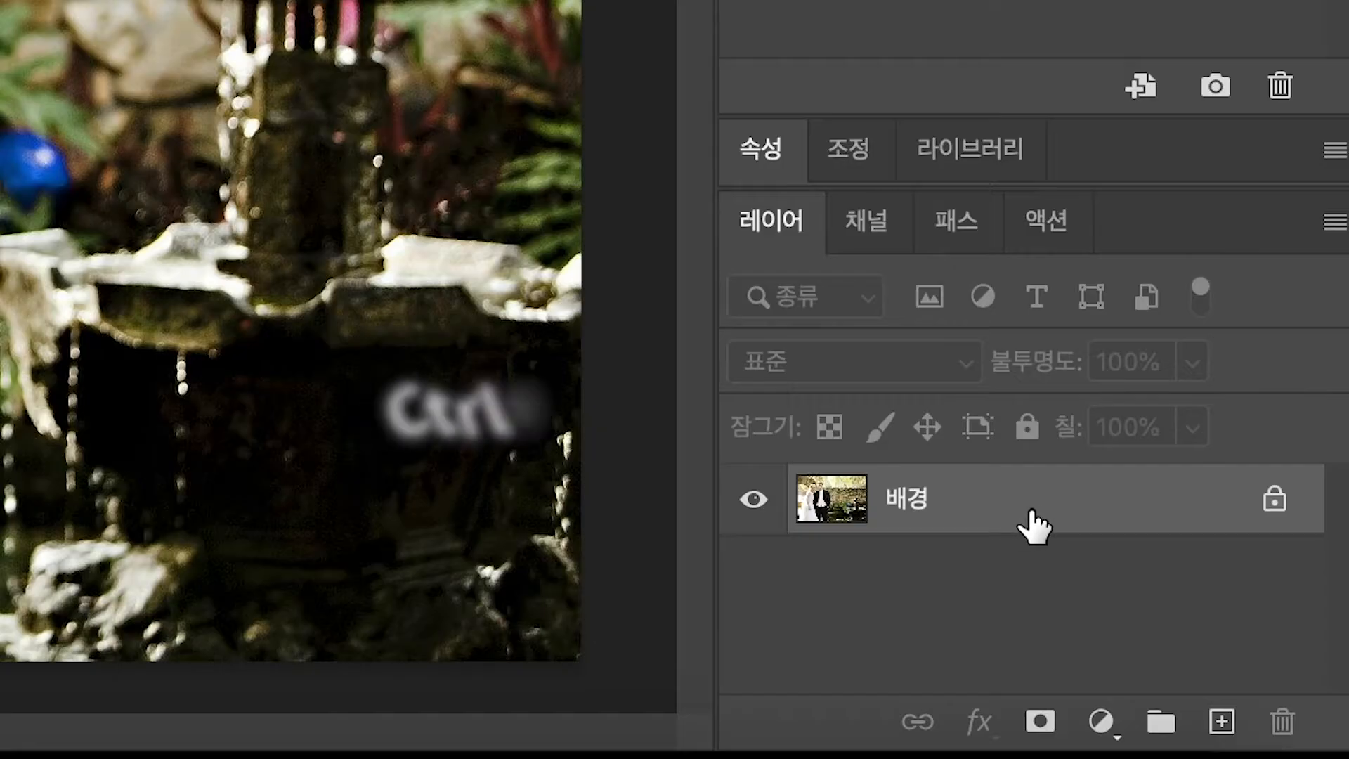
drag(1215, 664, 1280, 743)
drag(1192, 715, 1207, 722)
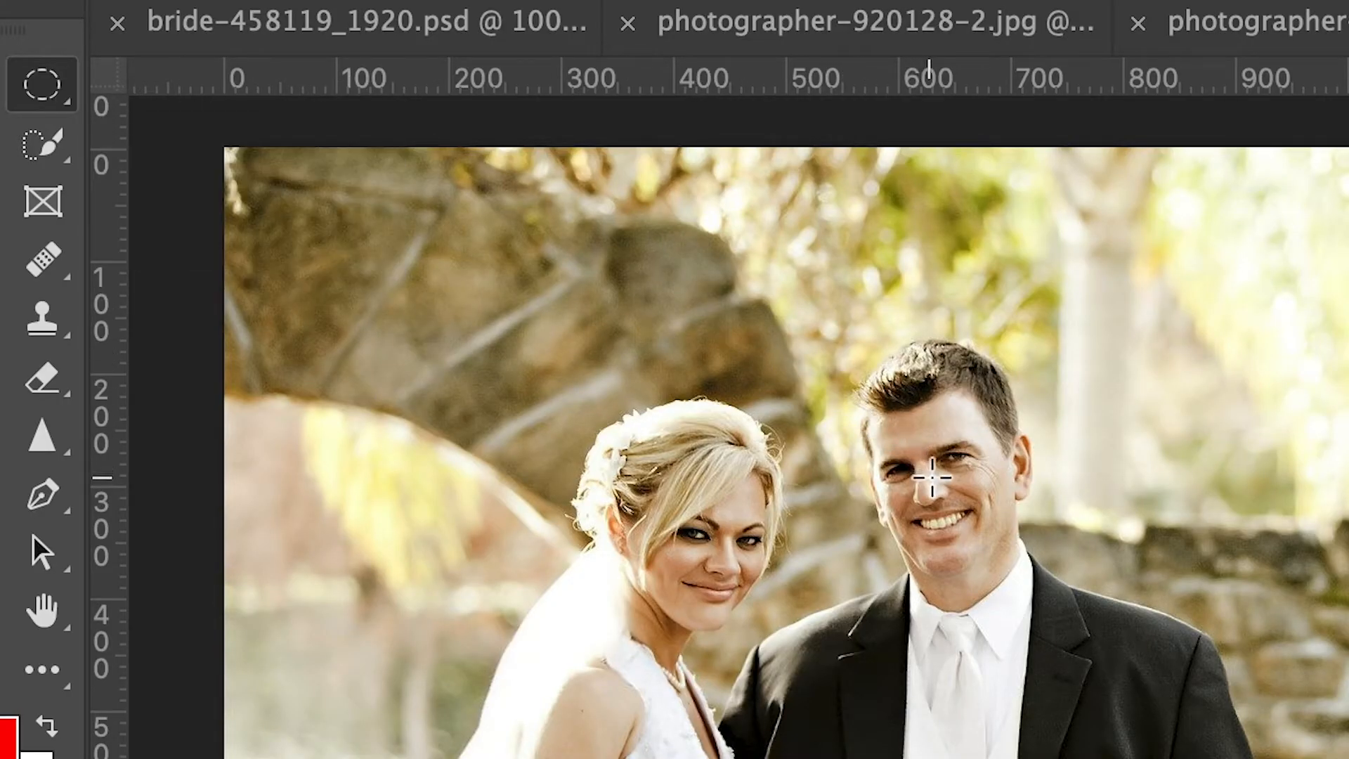
- Copy the groom's head to a new layer from a circular selection with 10 px feather and name the layer 신랑
drag(936, 480, 1124, 668)
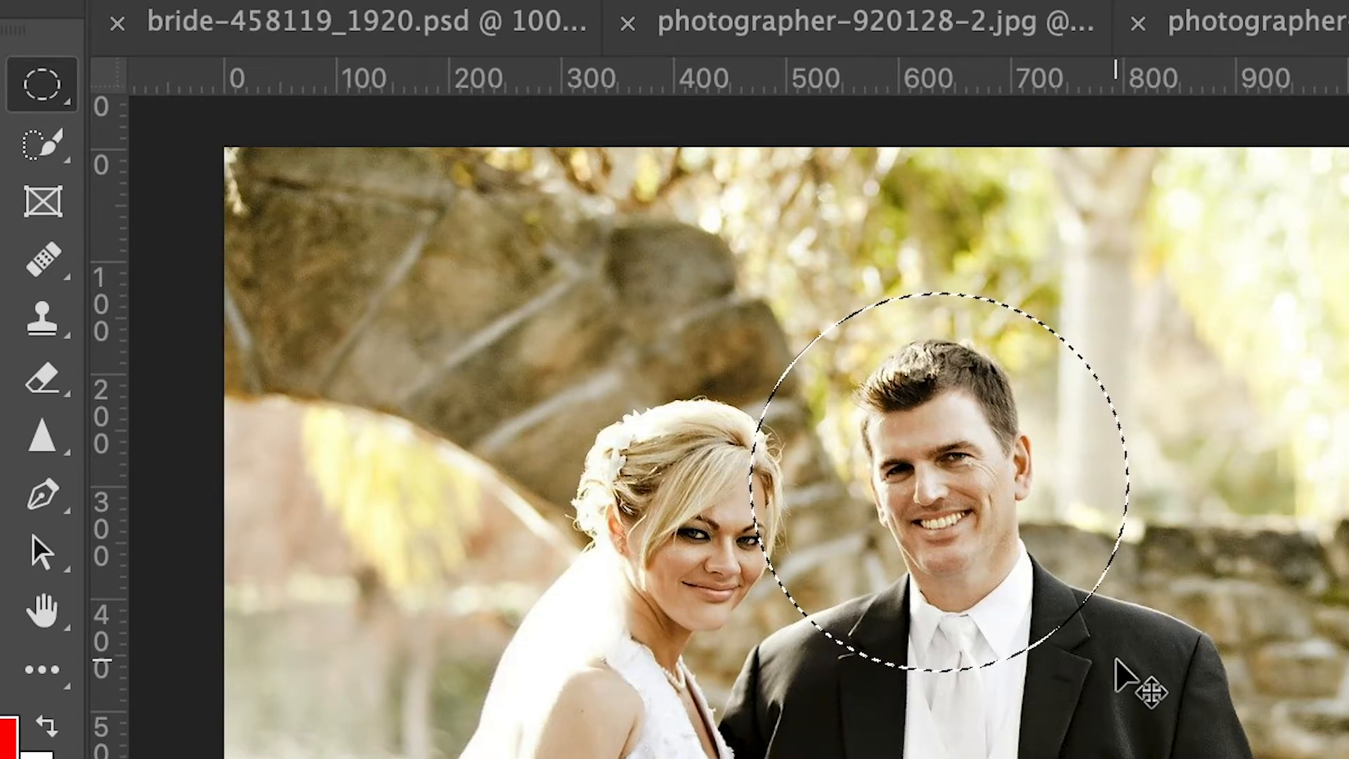
key(ctrl+c)
key(ctrl+v)
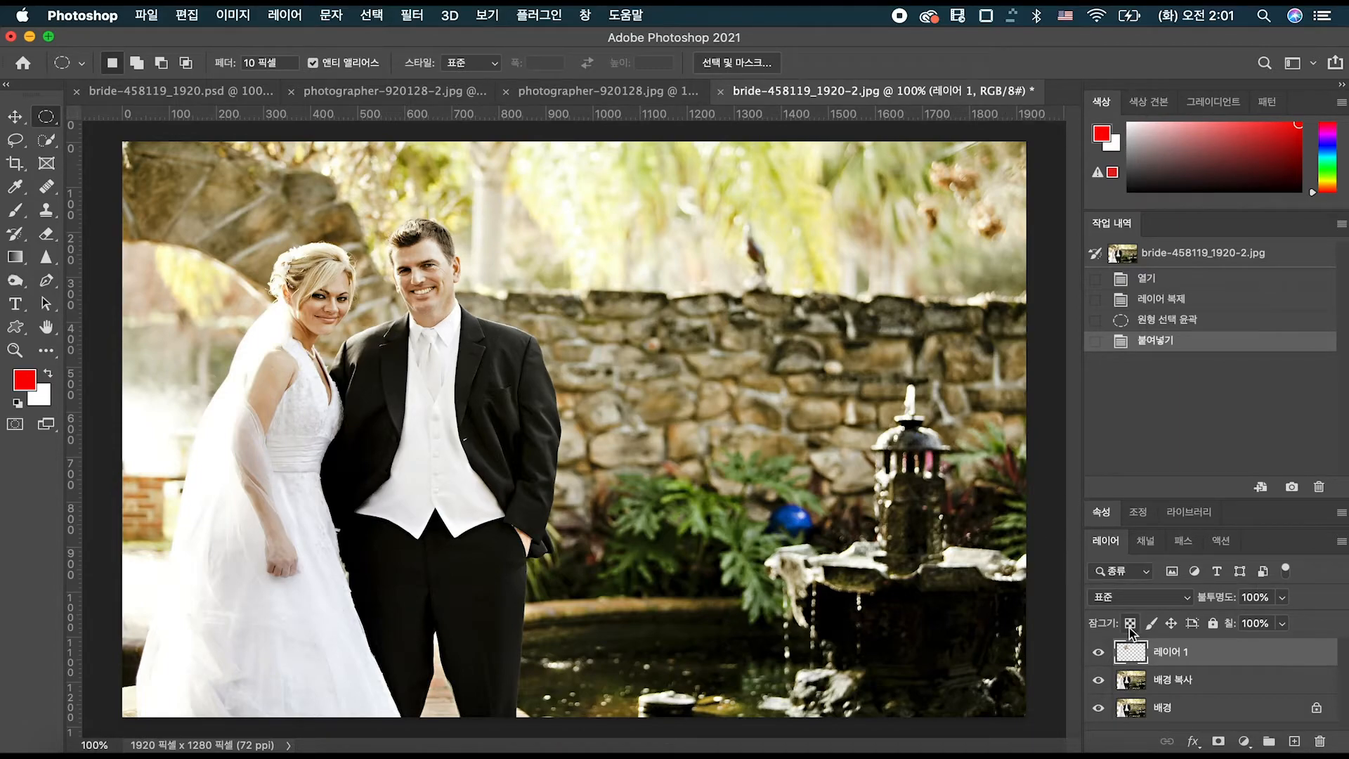
double_click(1156, 652)
text(g랑)
key(Return)
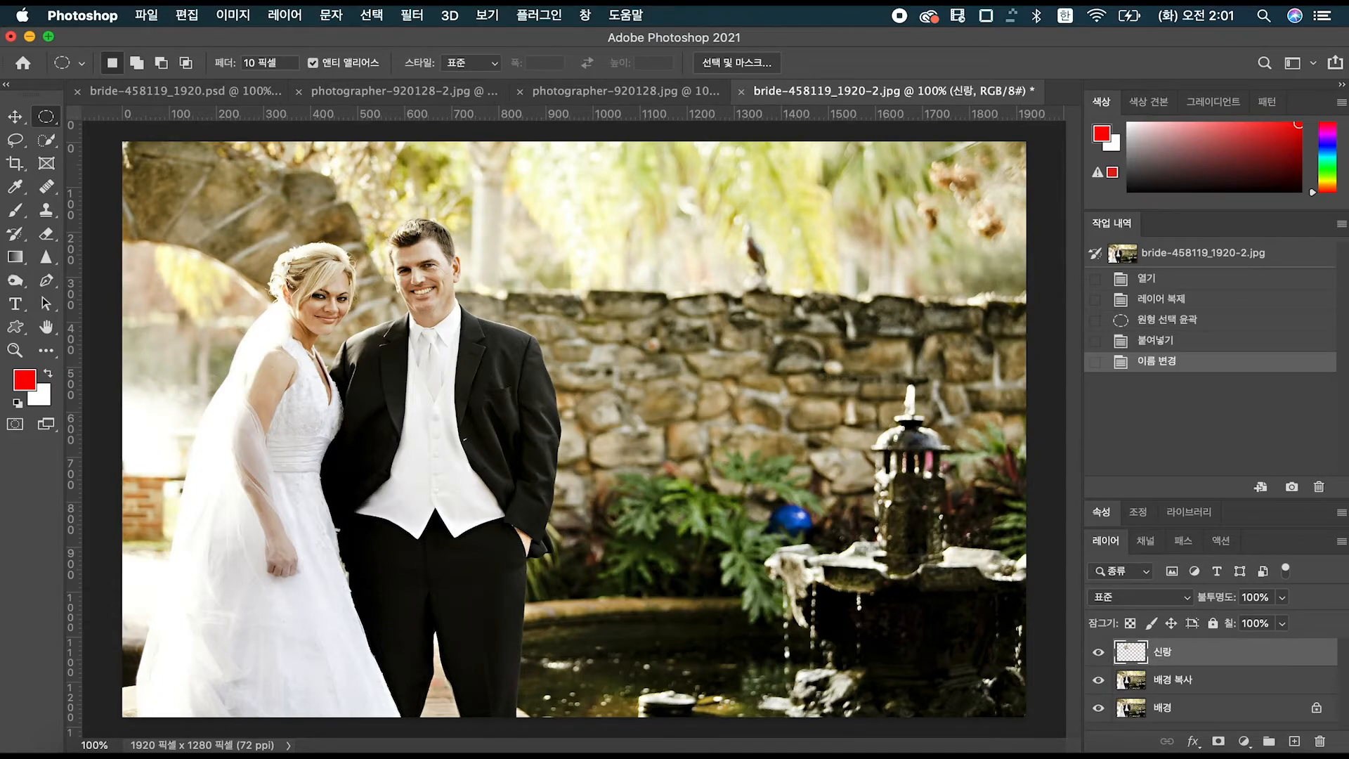
- Copy the bride's head from the 배경 복사 layer to a new layer with a circular selection and name it 신부
click(1139, 680)
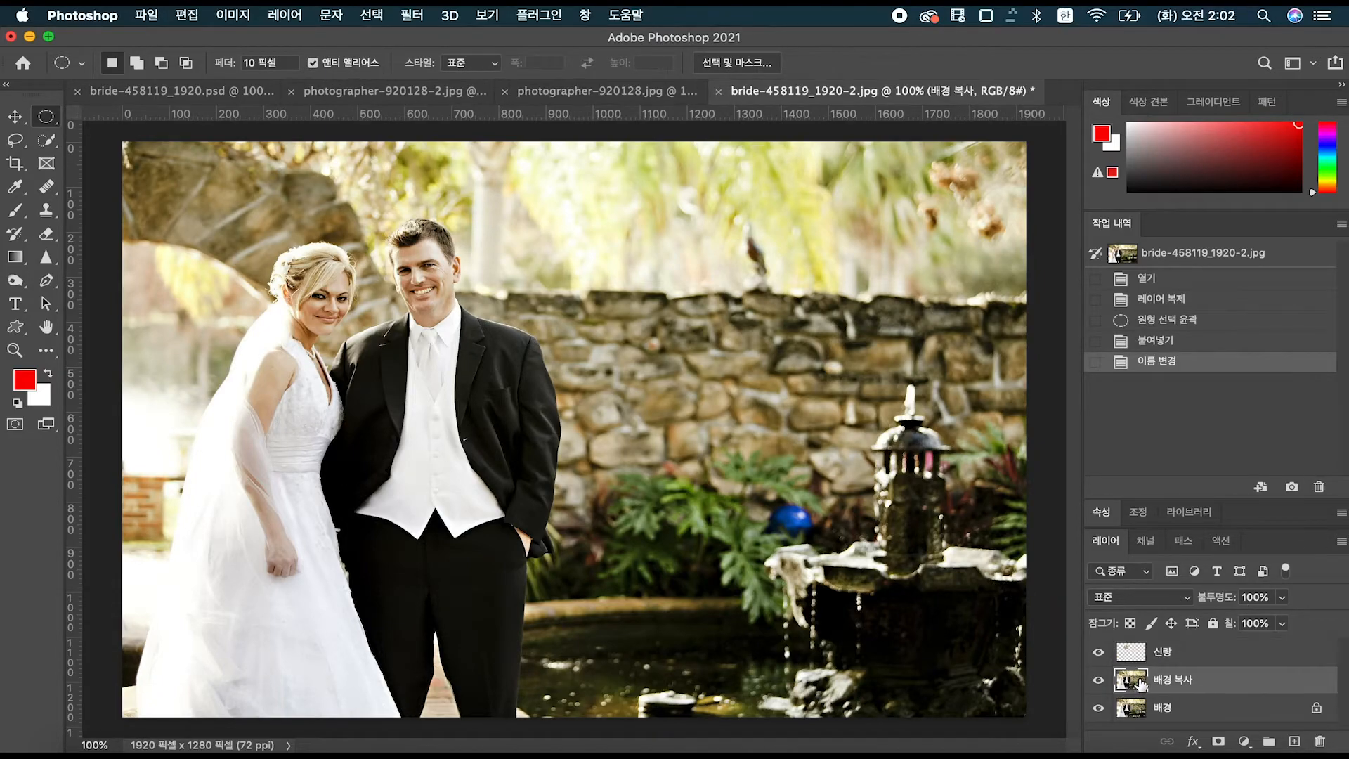
drag(324, 298, 413, 365)
key(super+c)
key(super+v)
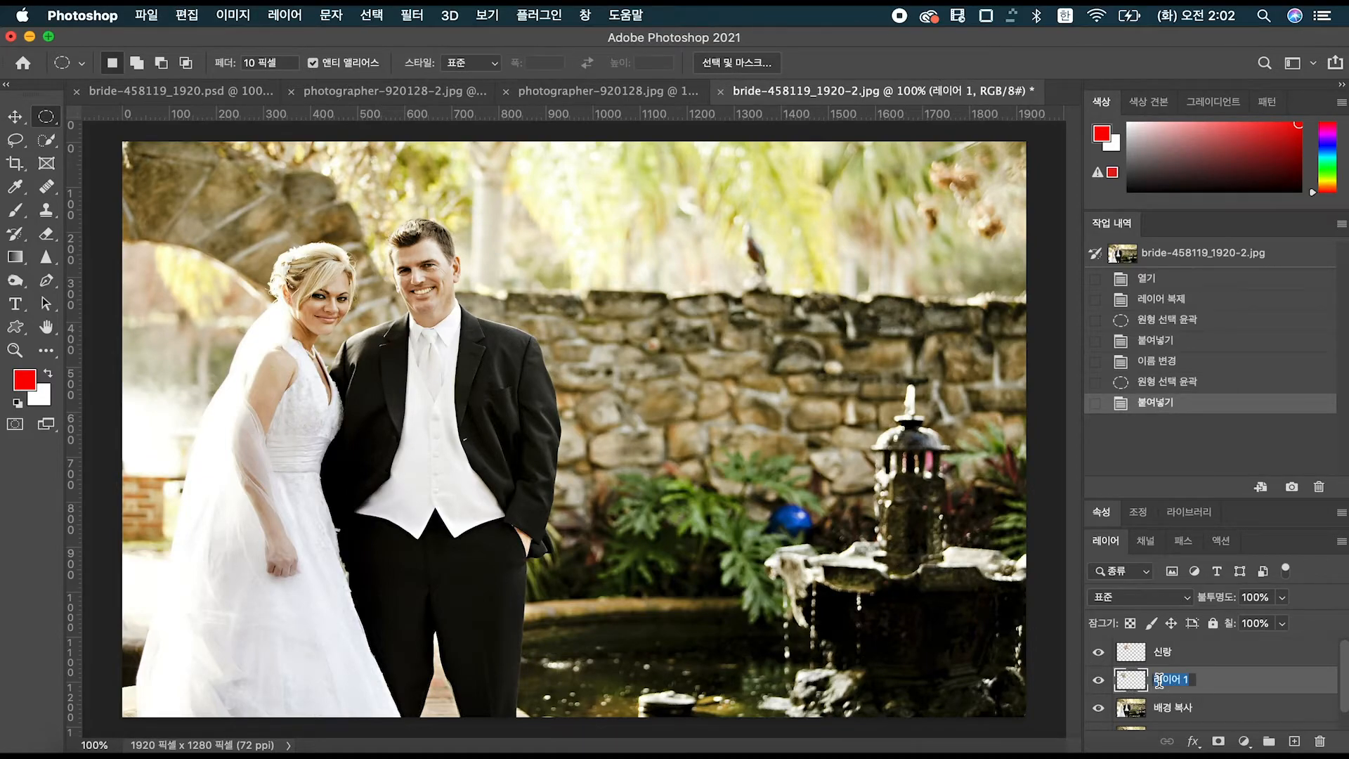
text(신부)
key(Return)
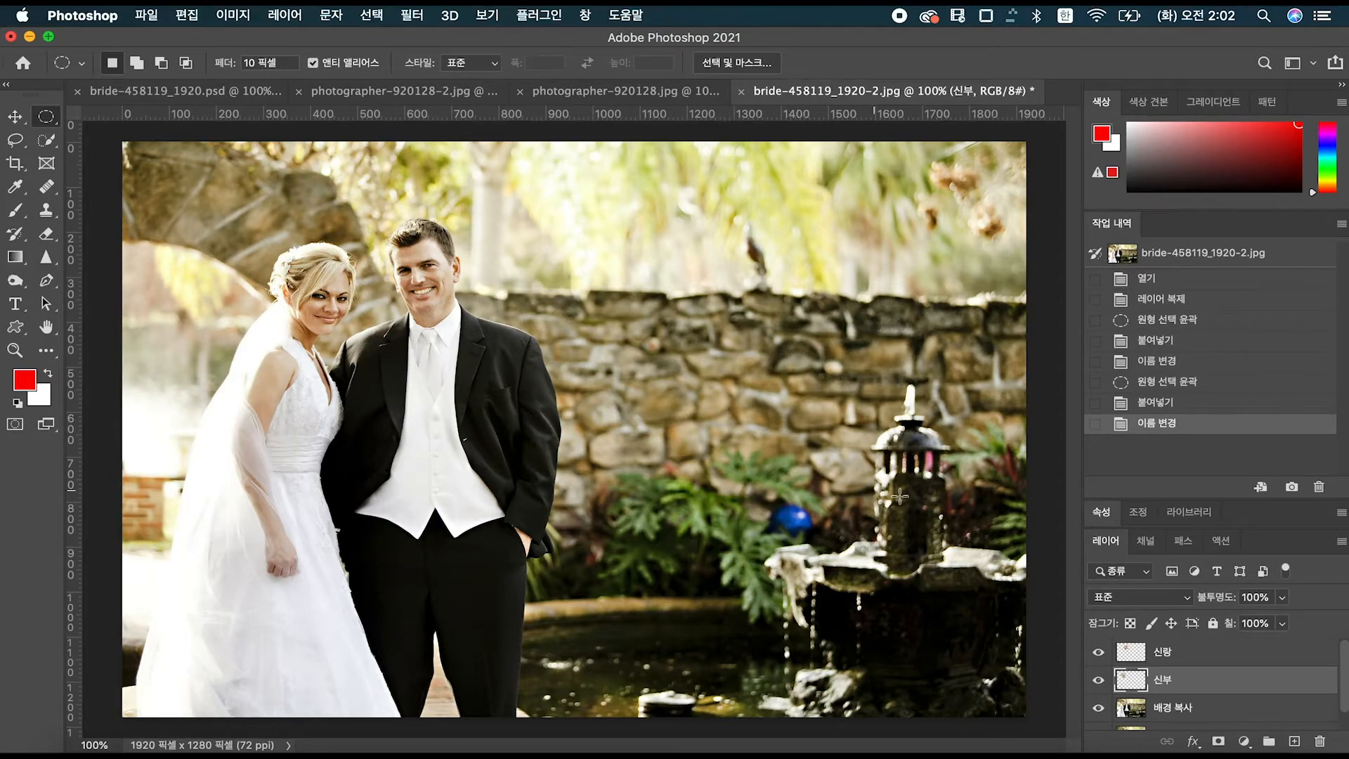
- Lower the 신부 layer's opacity to 45%
click(1282, 598)
drag(1247, 618, 1234, 619)
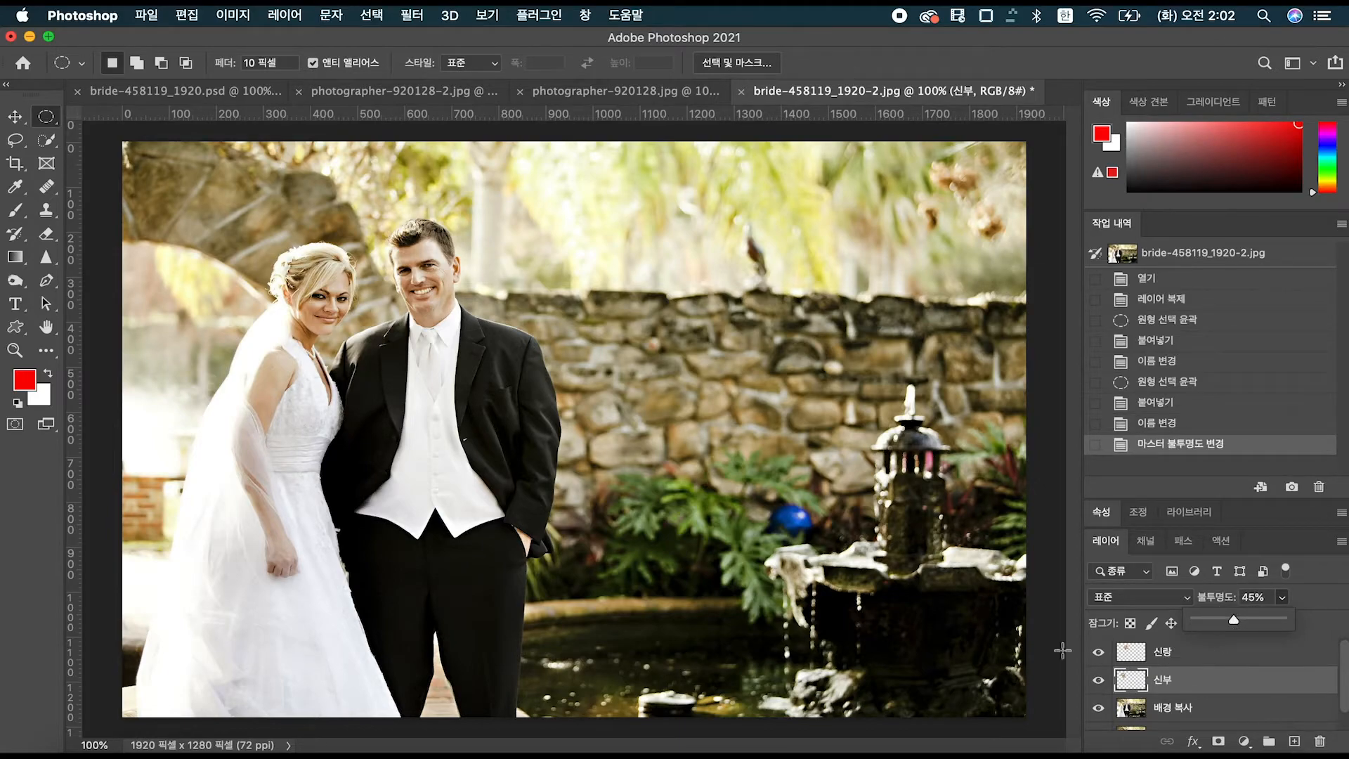
click(346, 347)
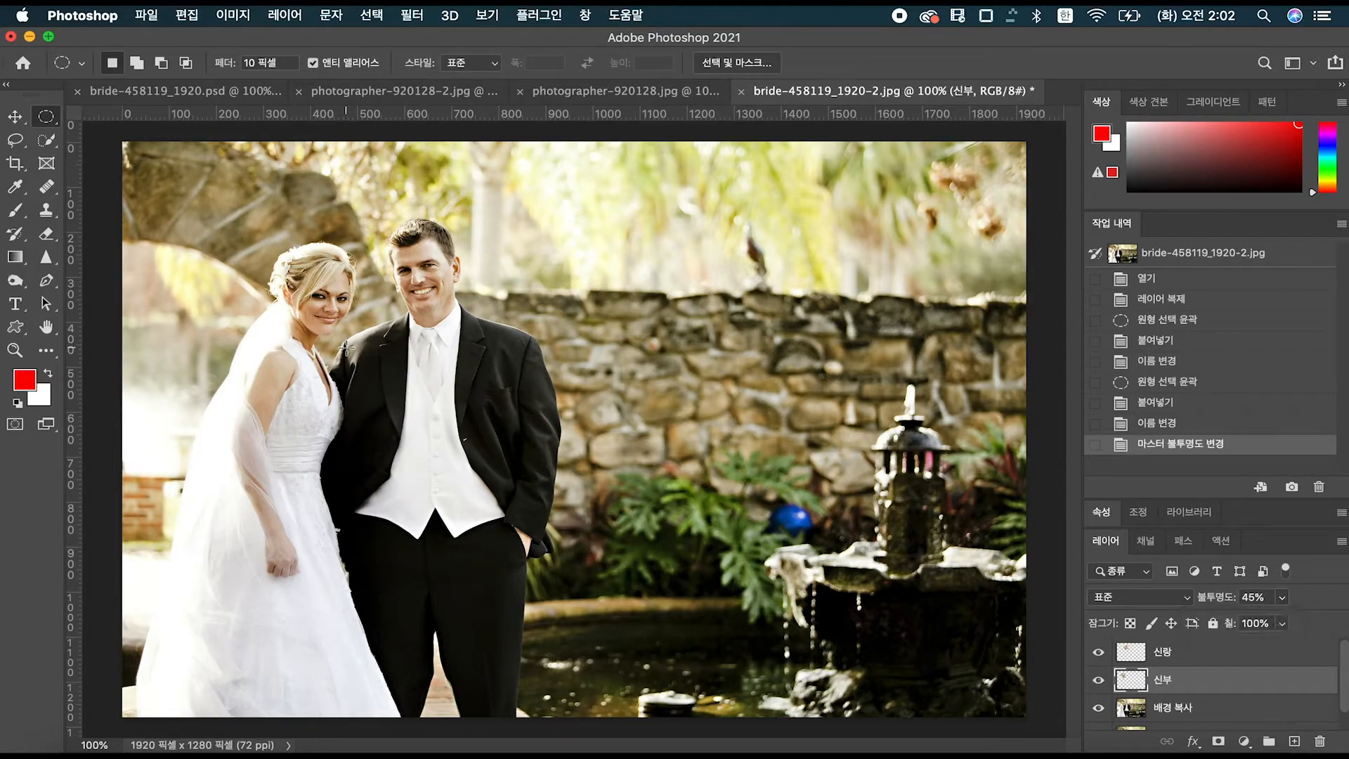
- Enlarge the bride's head copy proportionally with Free Transform and move it over her original head
key(super+t)
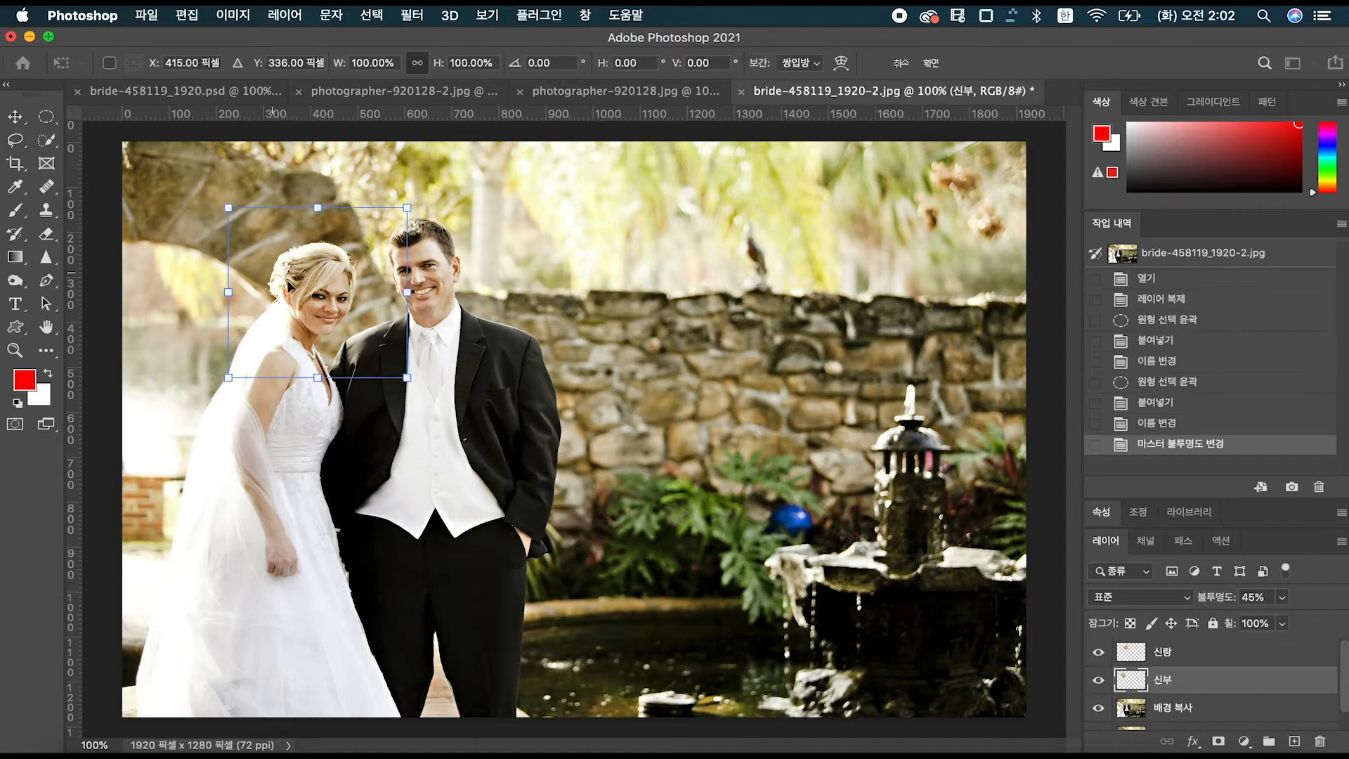
drag(404, 377, 587, 534)
key(Return)
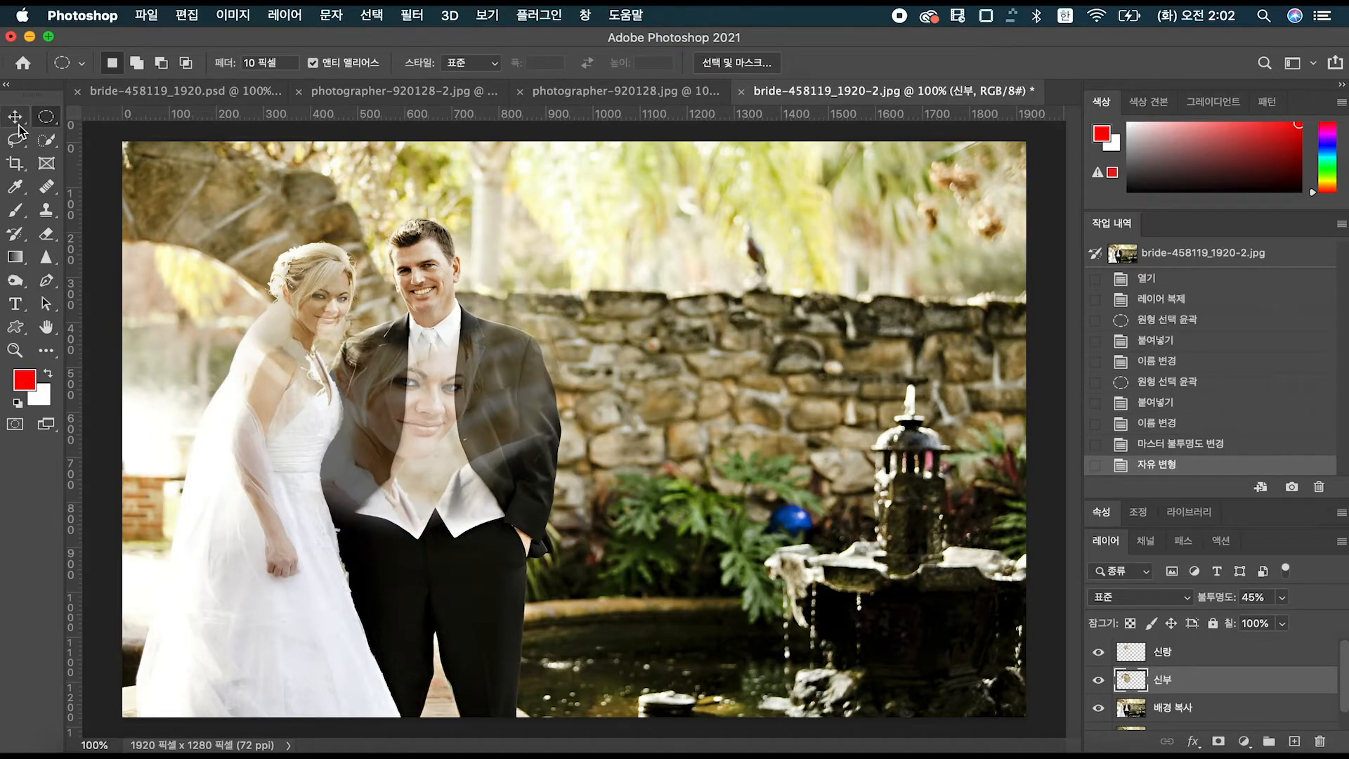
click(19, 126)
drag(434, 417, 297, 238)
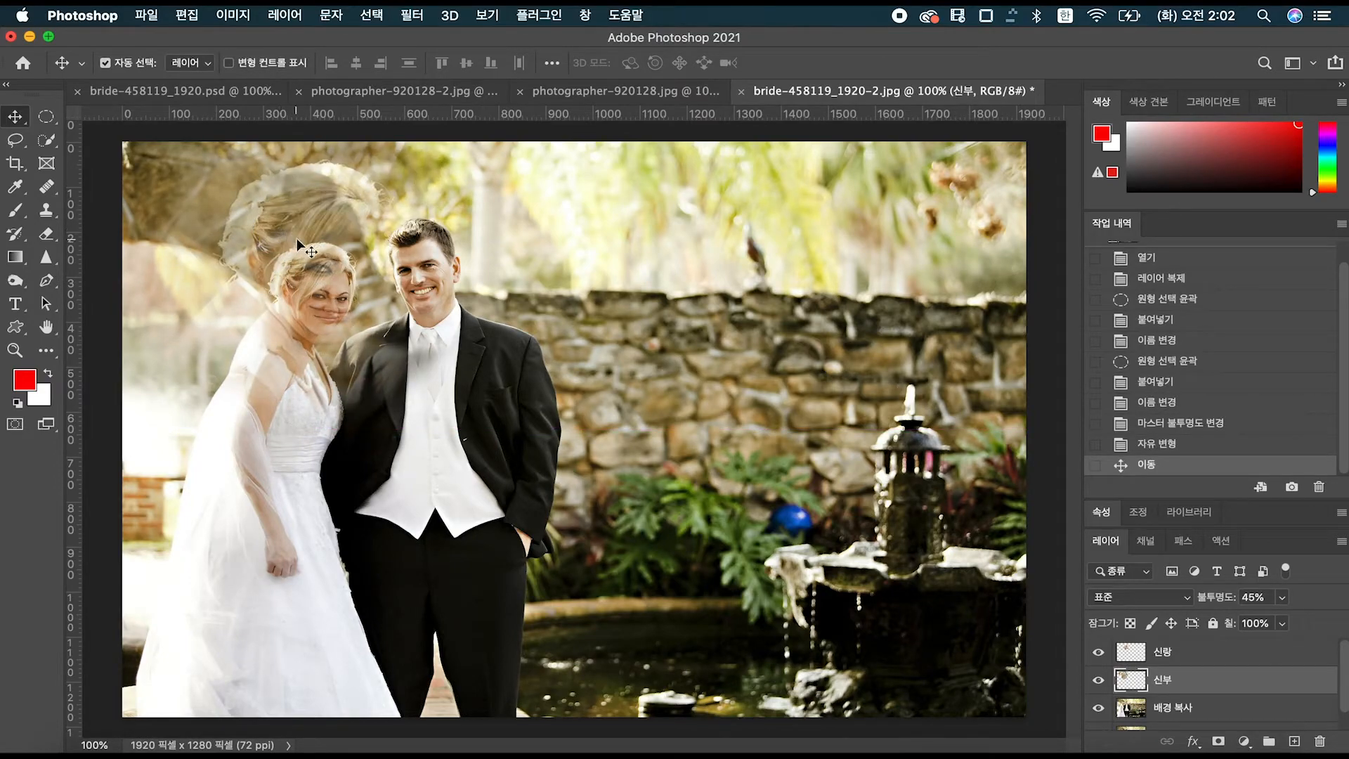
- Scale the enlarged bride's head down slightly and reposition it over her neck with Free Transform
key(super+t)
drag(332, 279, 334, 272)
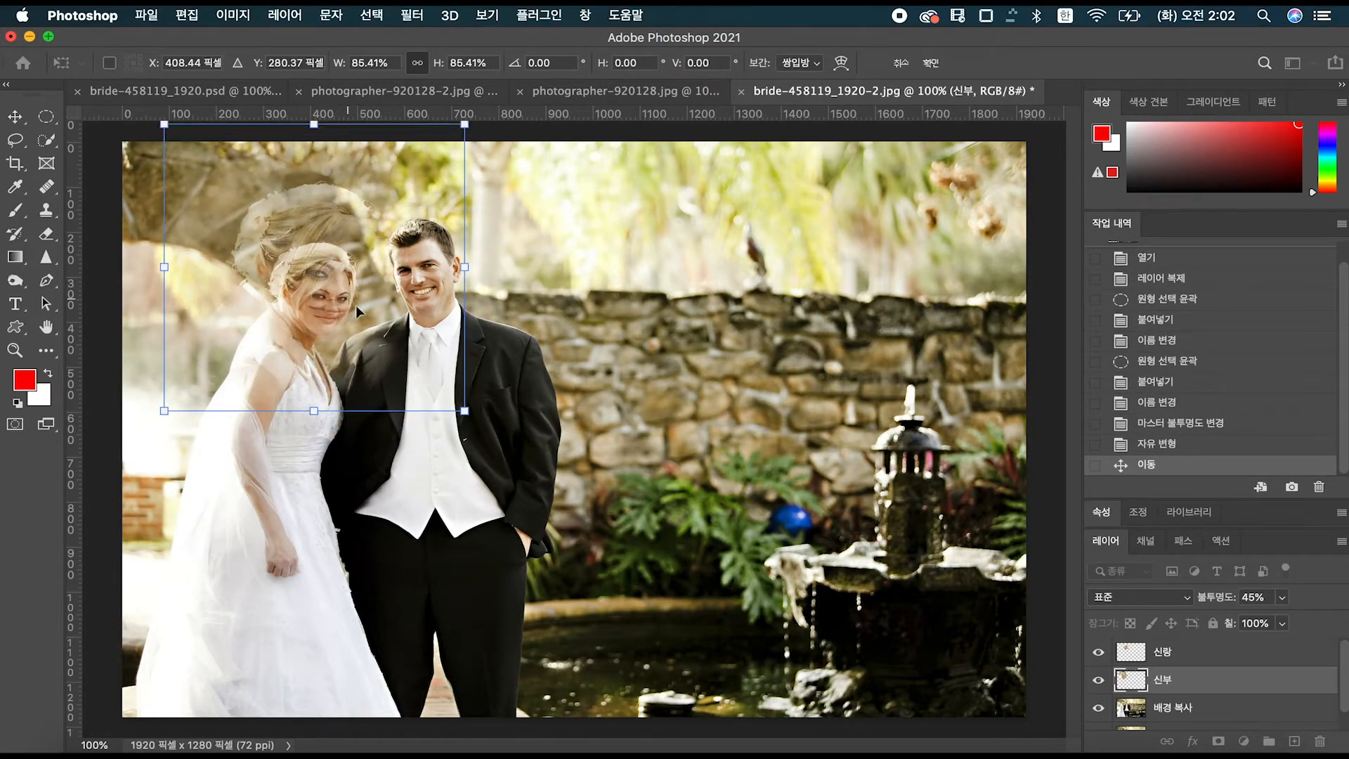
drag(461, 411, 447, 396)
drag(334, 266, 344, 271)
key(Return)
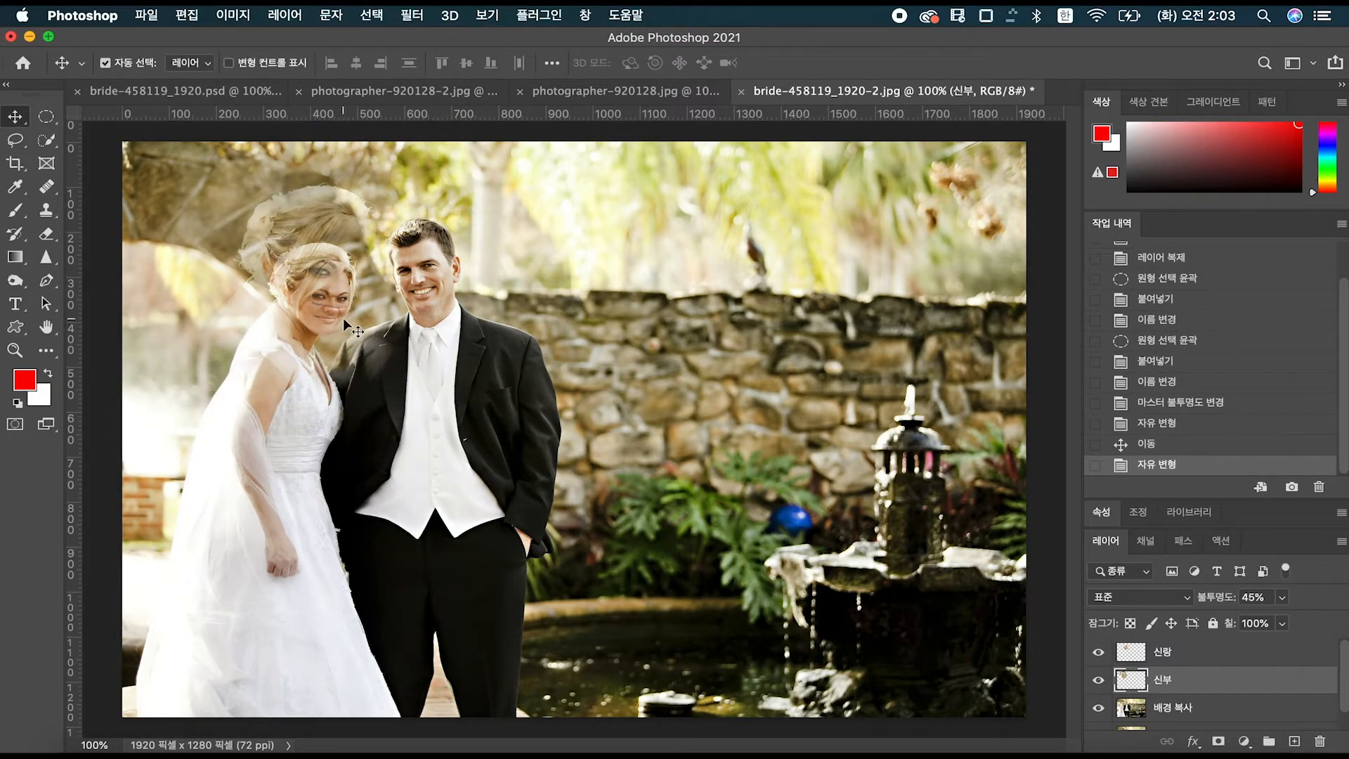
- Scale the 신랑 head copy to 166.54%, place it over the groom's original head and lower the layer's opacity to 47%
click(1183, 654)
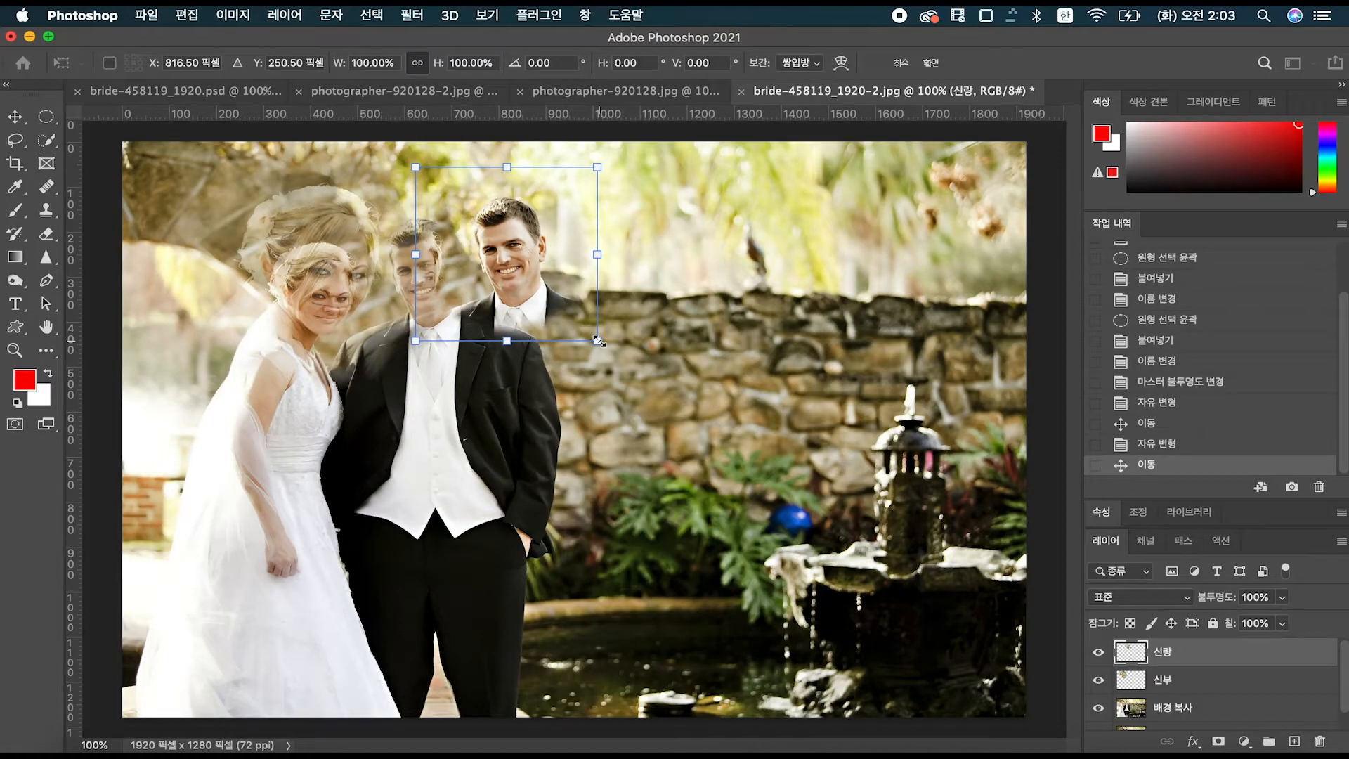
drag(597, 341, 723, 453)
drag(597, 329, 437, 259)
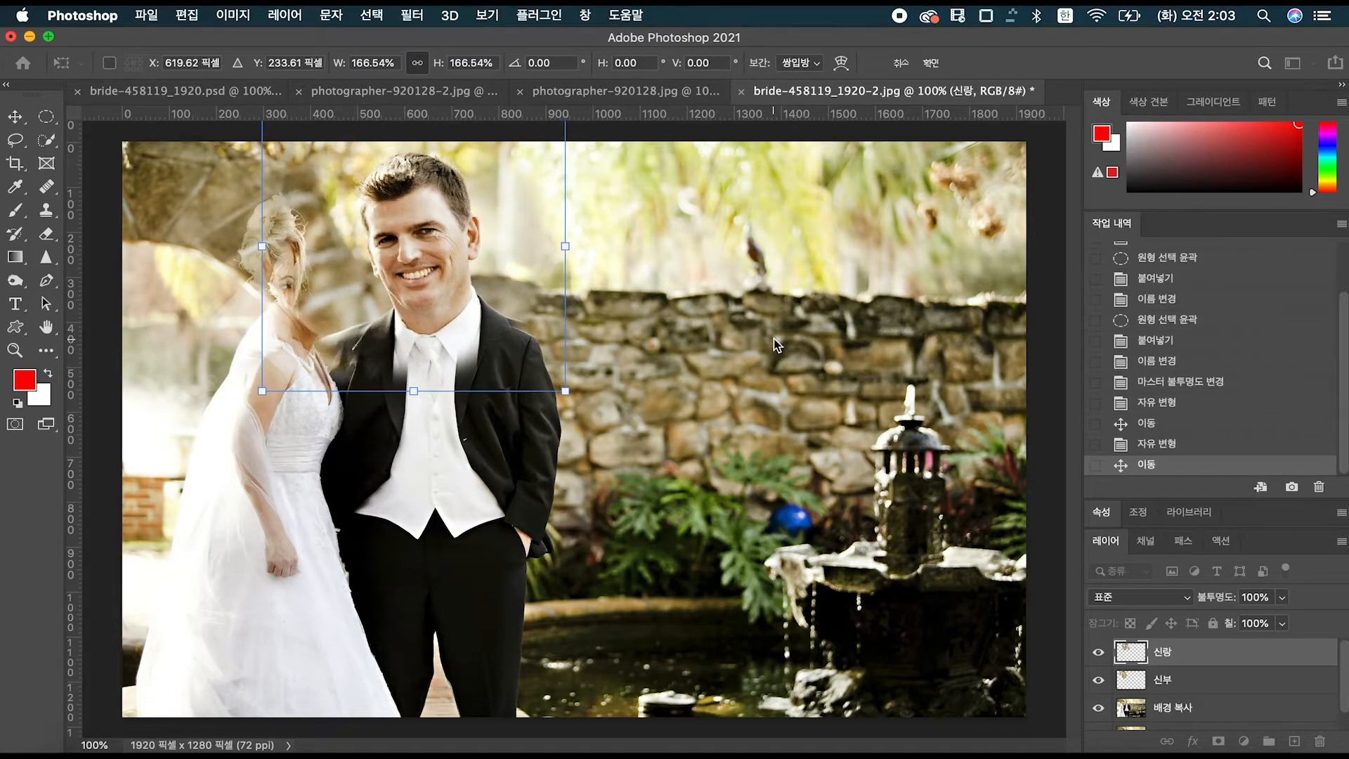
click(1280, 598)
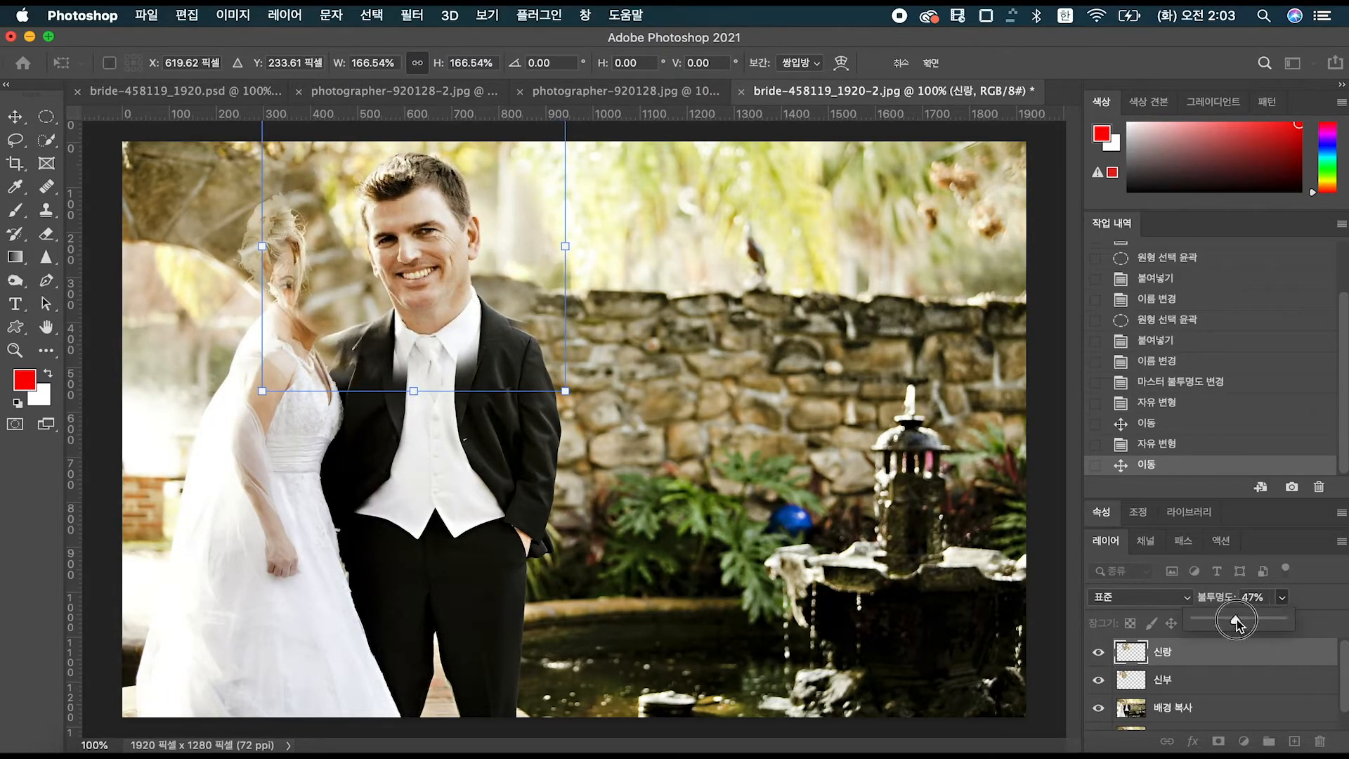
click(1295, 600)
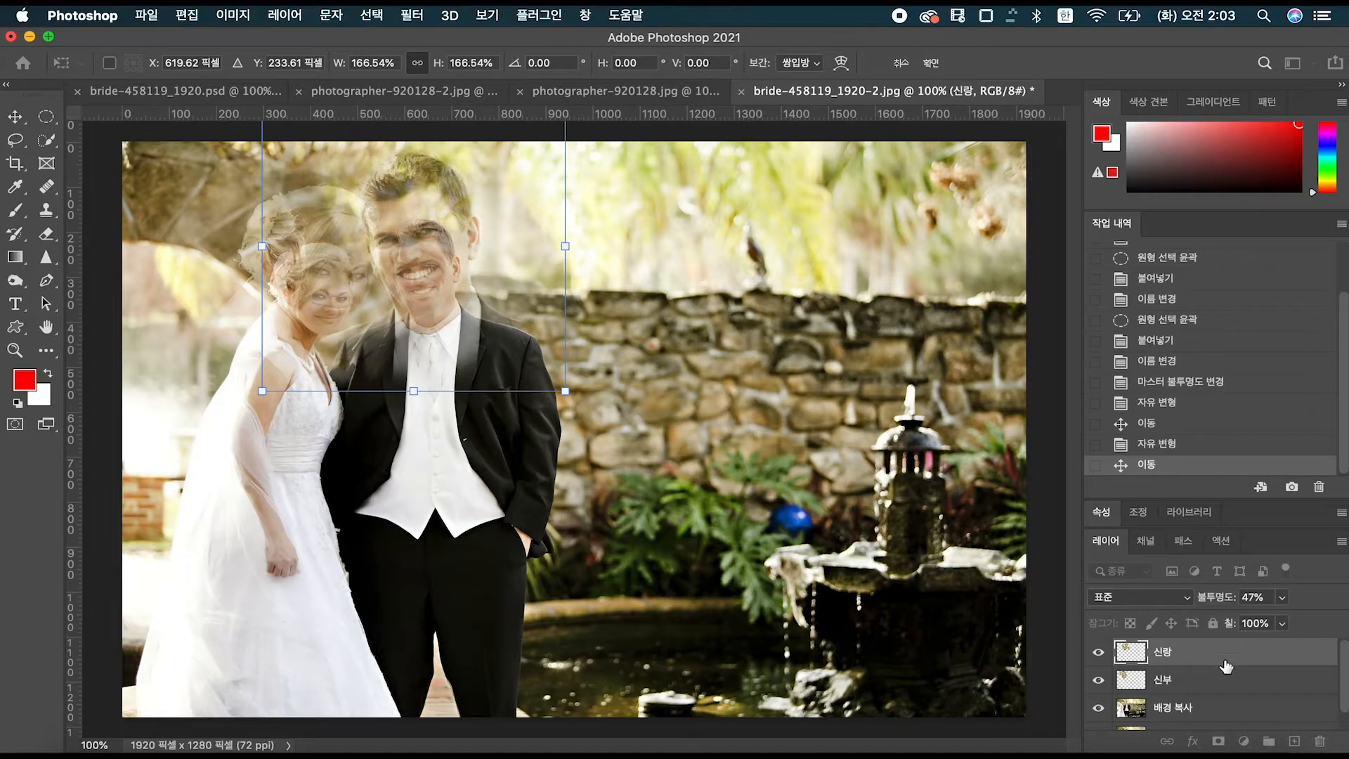
- Select the 신부 layer and hide the 신랑 layer
click(1207, 678)
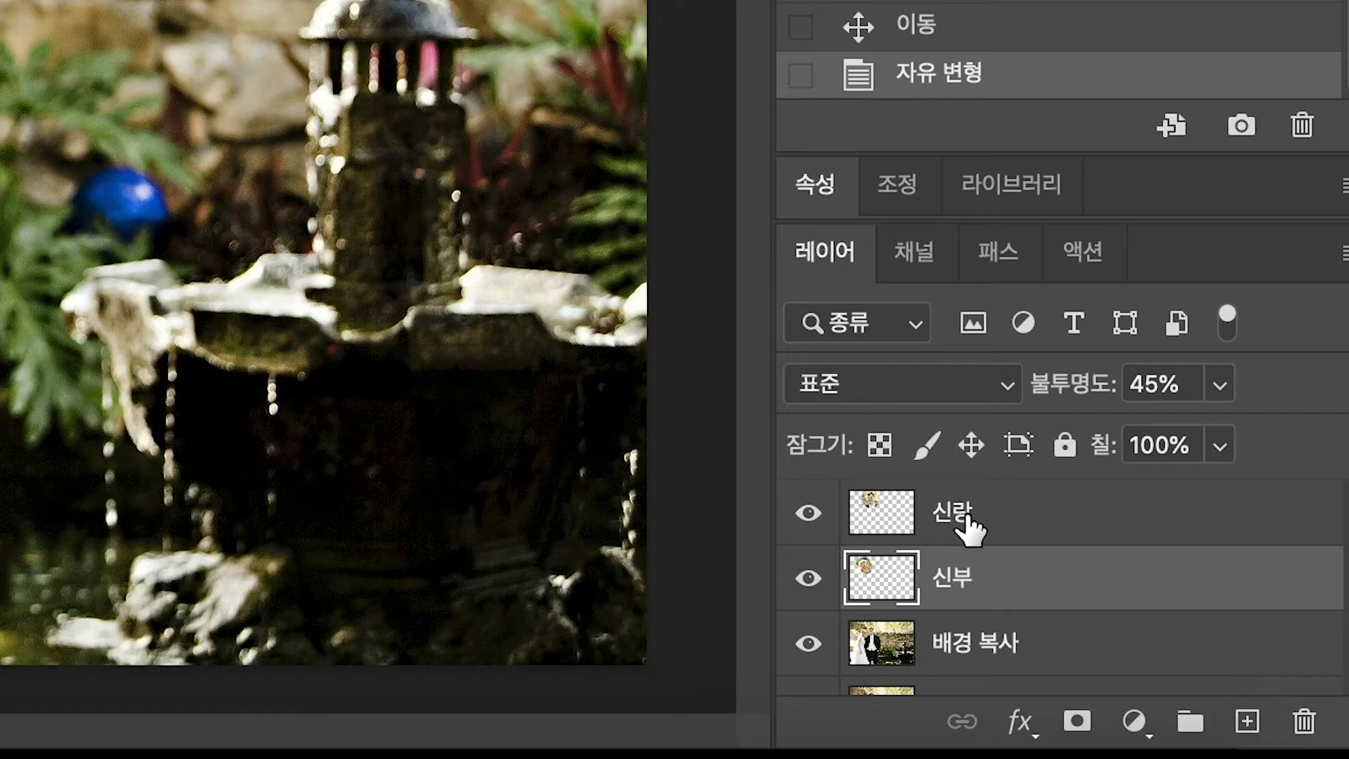
click(809, 523)
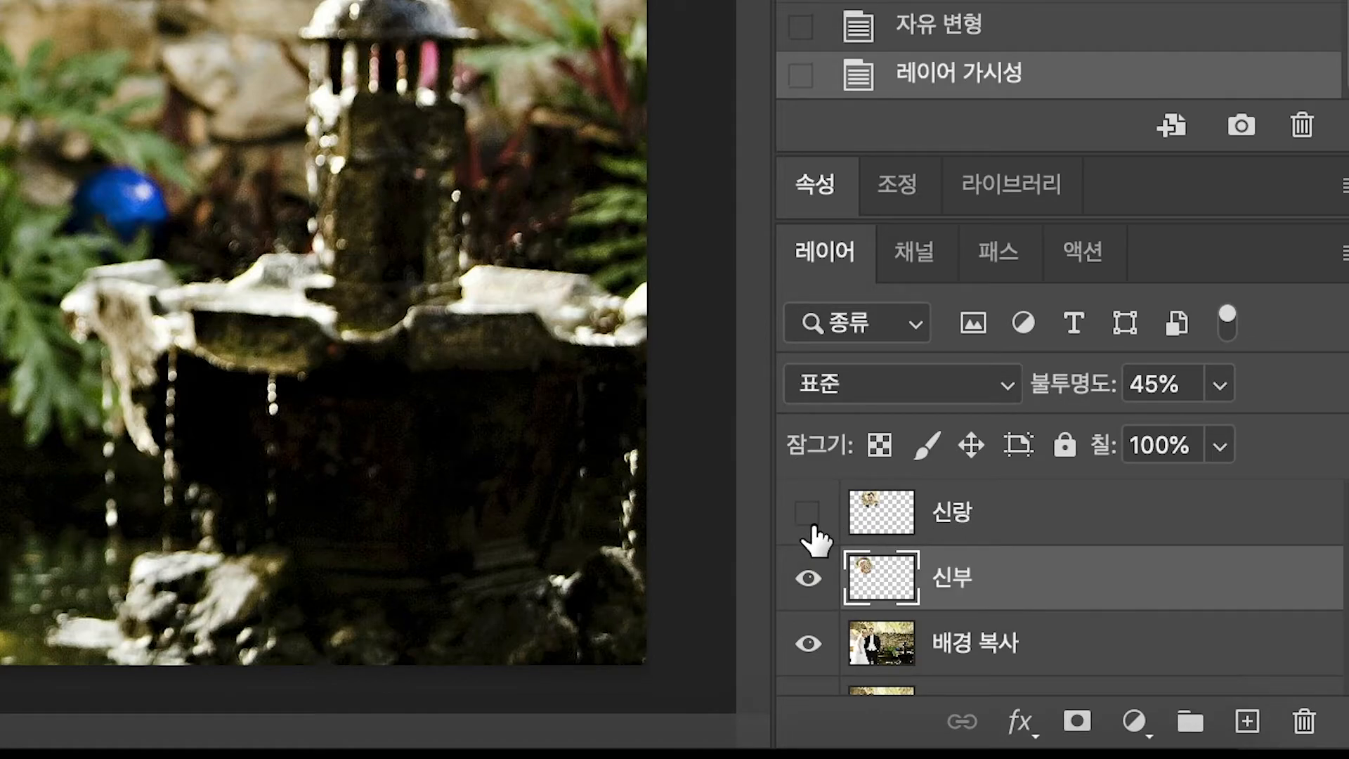
click(817, 526)
click(815, 530)
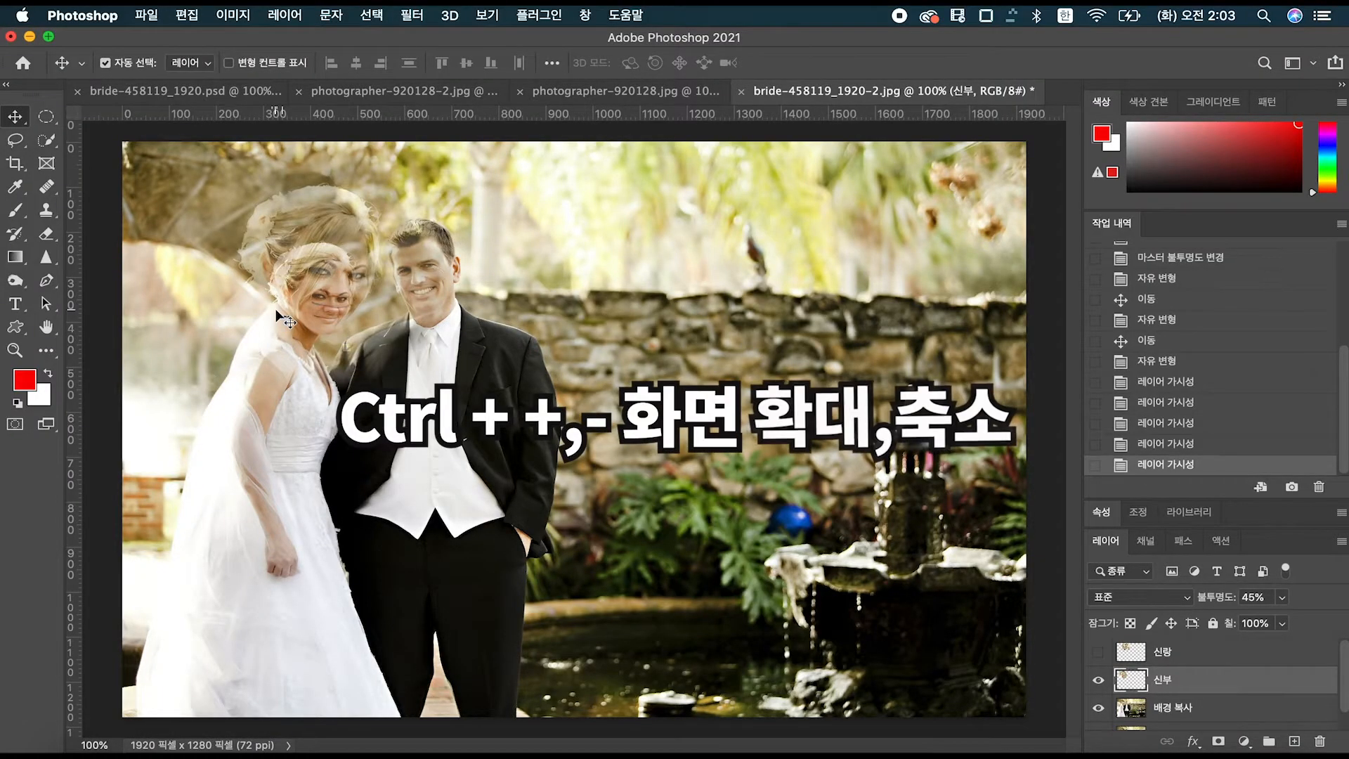
- Erase the pasted surroundings below and beside the bride's enlarged head with a soft 150 px eraser at 42% opacity
key(ctrl+plus)
key(ctrl+plus)
drag(274, 305, 731, 512)
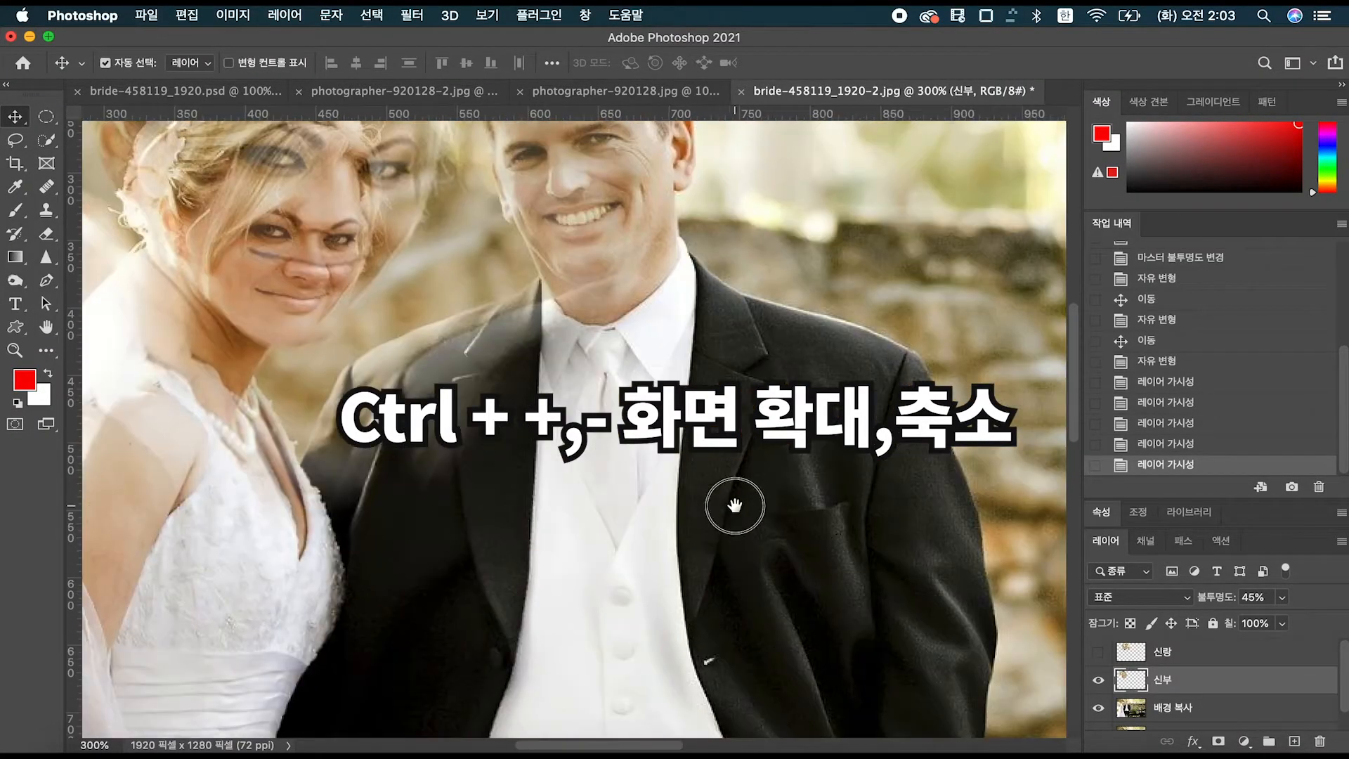
drag(433, 380, 642, 506)
drag(573, 349, 613, 447)
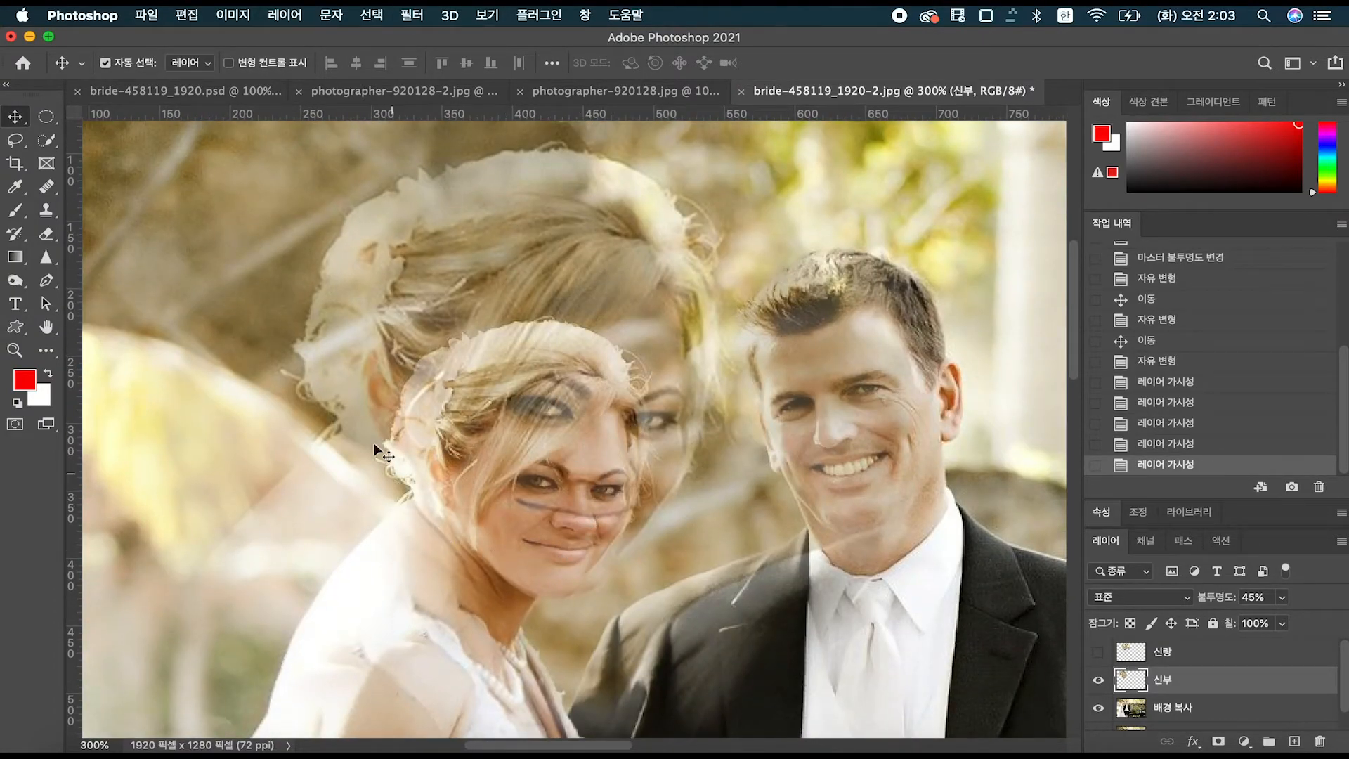
click(46, 234)
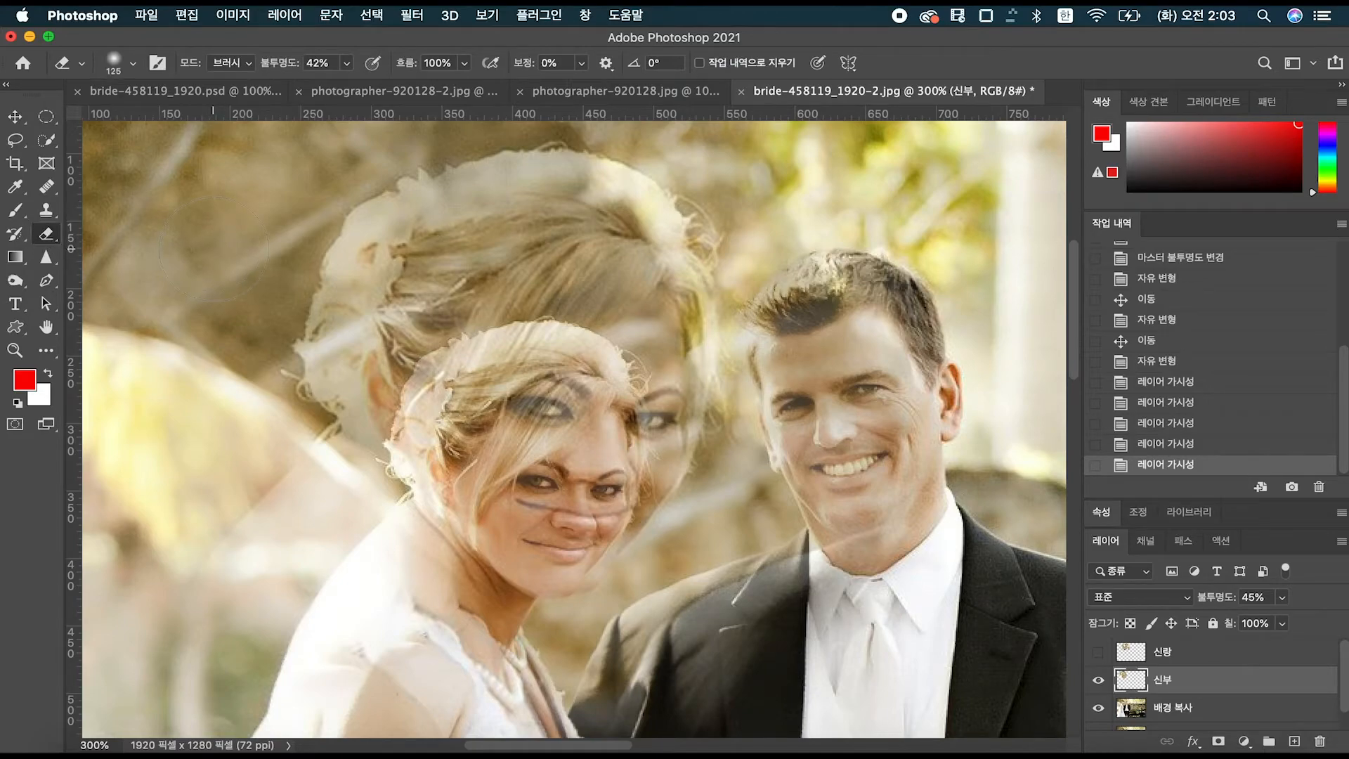
key([)
mouse_move(148, 420)
mouse_down()
mouse_move(204, 381)
mouse_move(150, 420)
mouse_move(177, 525)
mouse_move(210, 561)
mouse_move(278, 573)
mouse_up()
mouse_move(280, 571)
mouse_down()
mouse_move(307, 619)
mouse_move(309, 609)
mouse_up()
mouse_move(309, 607)
mouse_down()
mouse_move(421, 664)
mouse_move(588, 715)
mouse_move(678, 704)
mouse_up()
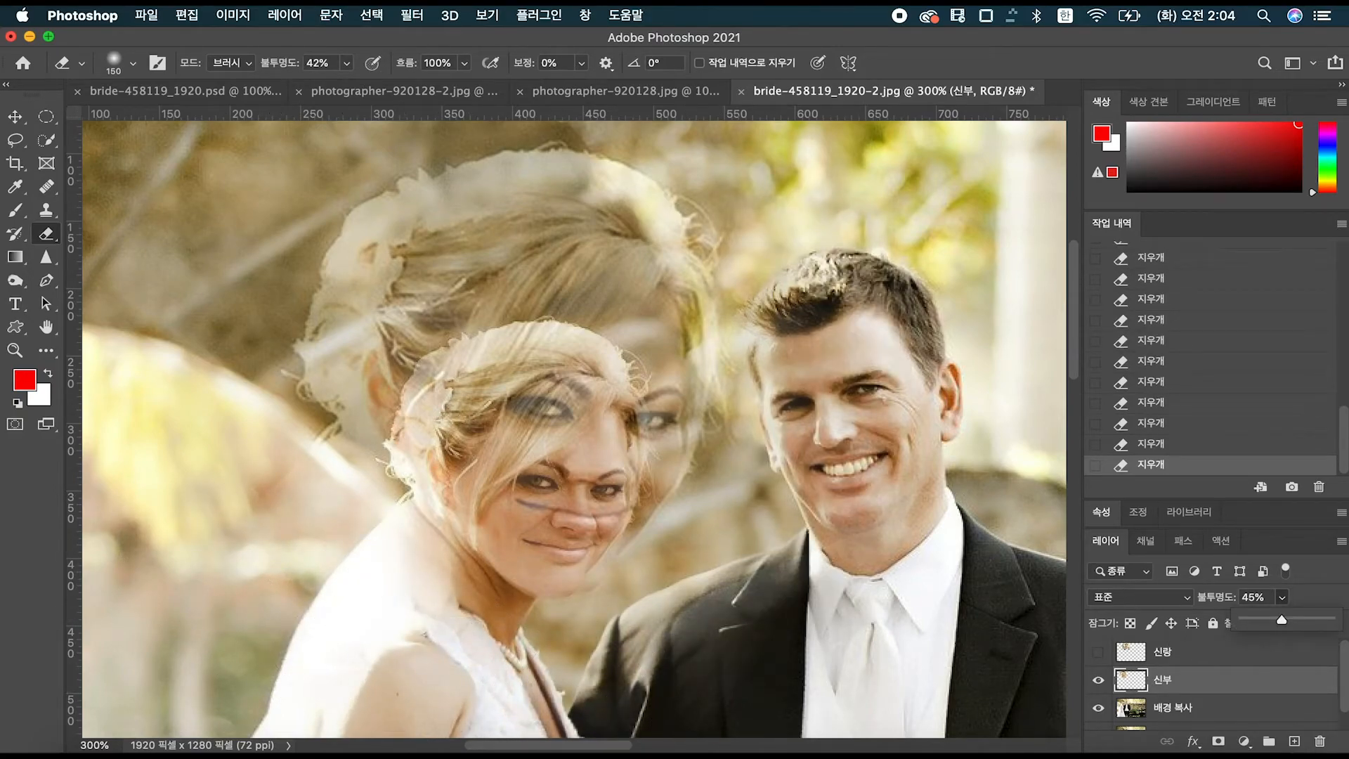
click(826, 642)
- Set the 신부 layer's opacity to 100%
click(1281, 598)
drag(1282, 622, 1339, 628)
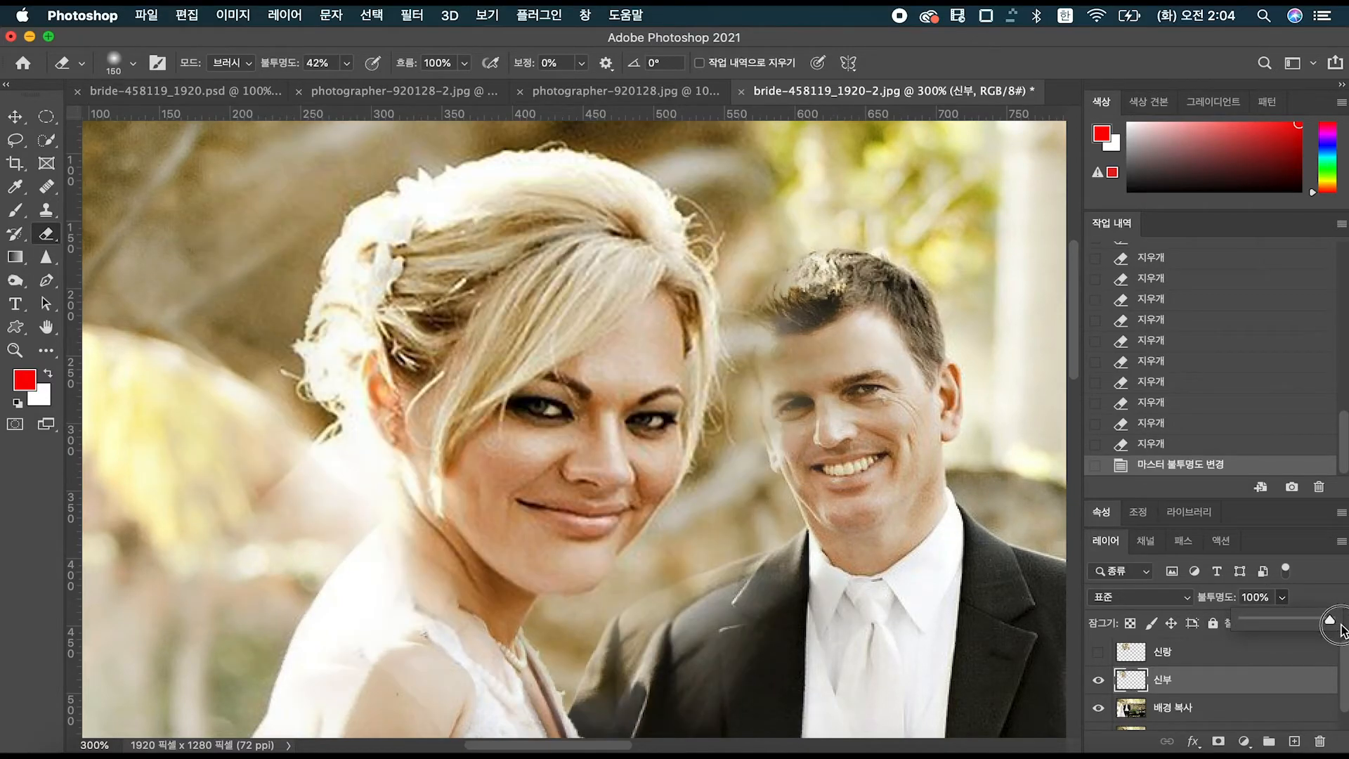
drag(595, 456, 624, 485)
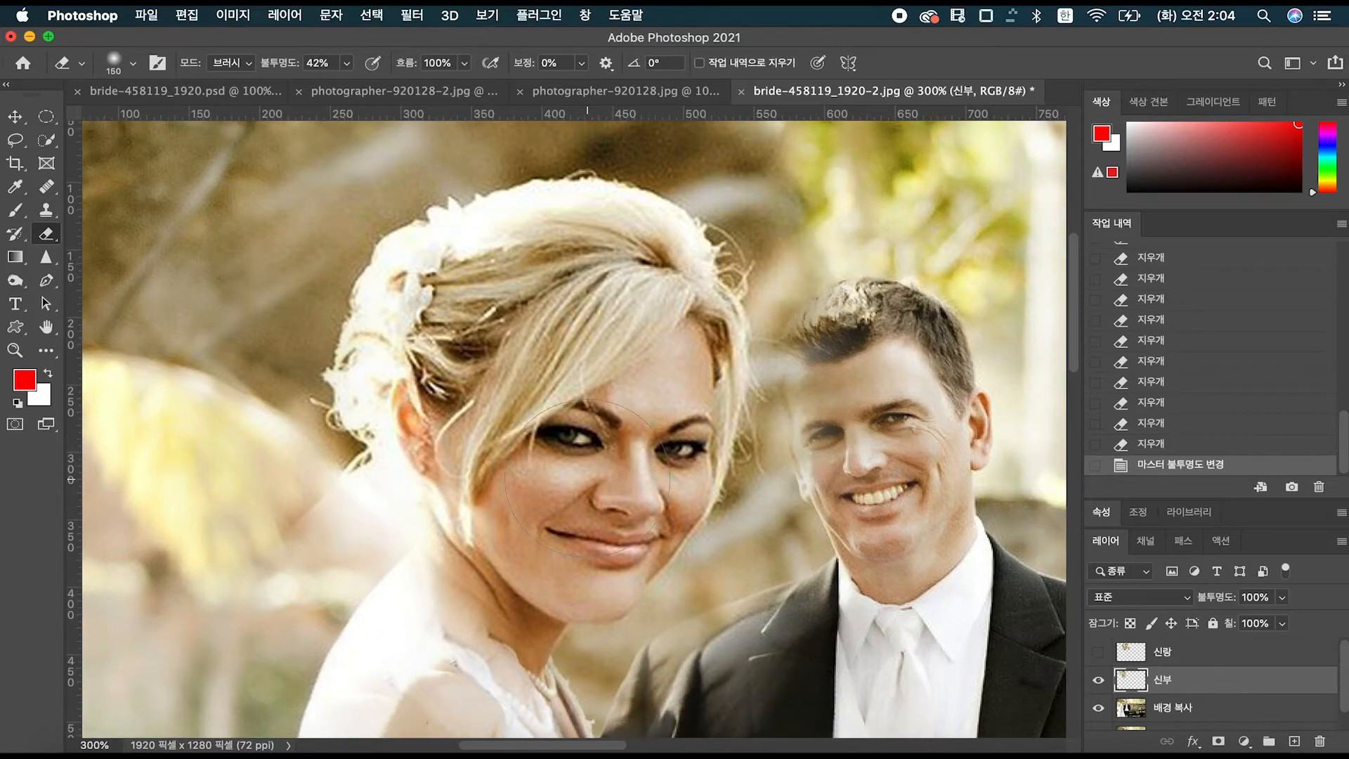
- Erase the leftover pasted edges beside the bride's hair, veil and shoulder, using a smaller soft eraser near the shoulder
key(super+minus)
click(419, 271)
drag(281, 407, 330, 436)
mouse_move(351, 450)
mouse_down()
mouse_move(387, 485)
mouse_move(421, 488)
mouse_up()
click(436, 506)
key(bracketleft)
key(bracketleft)
key(bracketleft)
key(bracketleft)
key(bracketleft)
drag(470, 548, 492, 563)
mouse_move(509, 576)
mouse_down()
mouse_move(534, 607)
mouse_move(508, 553)
mouse_up()
drag(605, 637, 621, 624)
- Erase the pasted background above the bride's hair with a larger soft eraser
key(bracketright)
key(bracketright)
key(bracketright)
key(bracketright)
key(bracketright)
key(bracketright)
key(bracketright)
key(bracketright)
drag(691, 255, 520, 229)
- Erase the remaining pasted traces over the groom's near shoulder and around the bride's shoulder, and reduce the eraser to 80 px
key(bracketleft)
key(bracketleft)
key(bracketleft)
key(bracketleft)
key(bracketleft)
click(709, 583)
key(bracketright)
key(bracketright)
drag(695, 583, 657, 592)
drag(657, 591, 701, 563)
click(701, 564)
click(702, 566)
click(475, 542)
click(476, 550)
key(bracketleft)
key(bracketleft)
key(bracketleft)
key(bracketleft)
scroll(789, 520, down, 2)
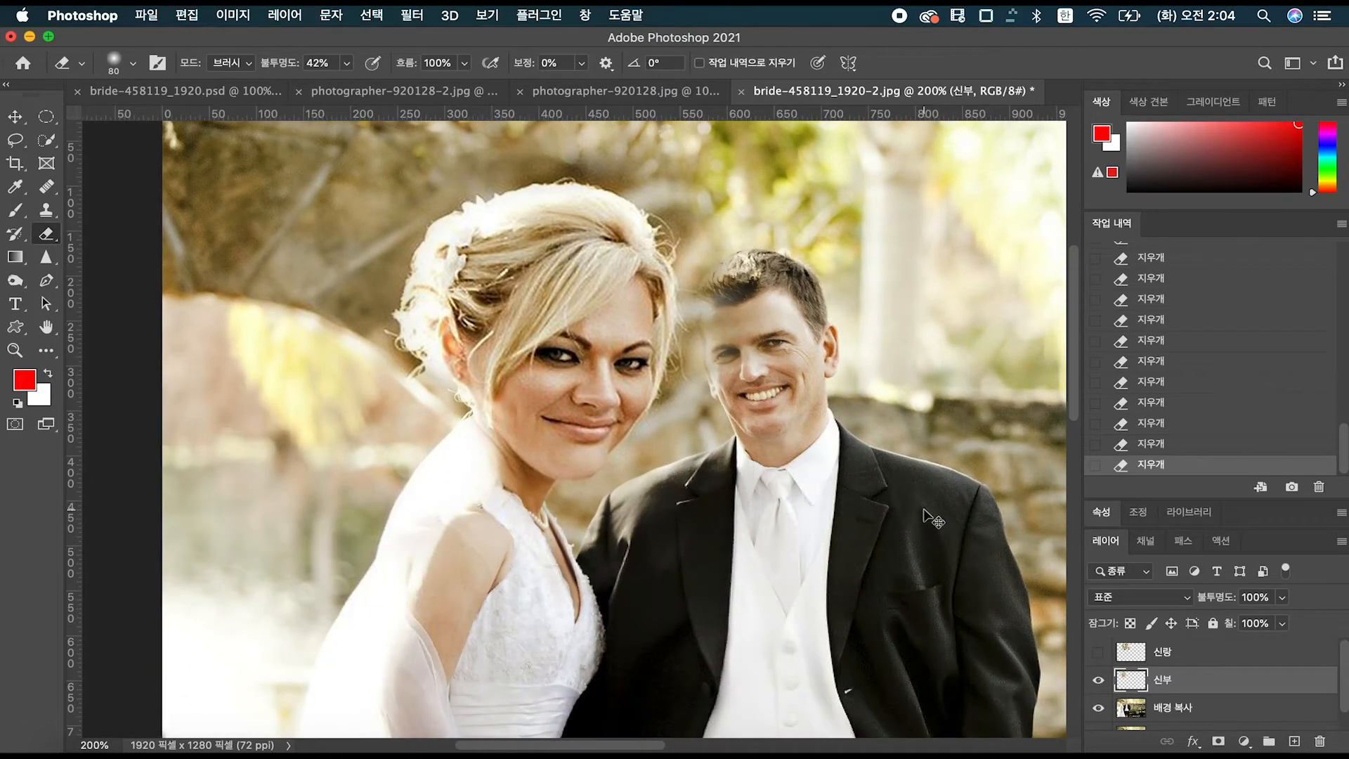
- Show the hidden 신랑 layer
key(super+minus)
key(super+minus)
key(super+minus)
key(super+plus)
key(super+plus)
key(super+plus)
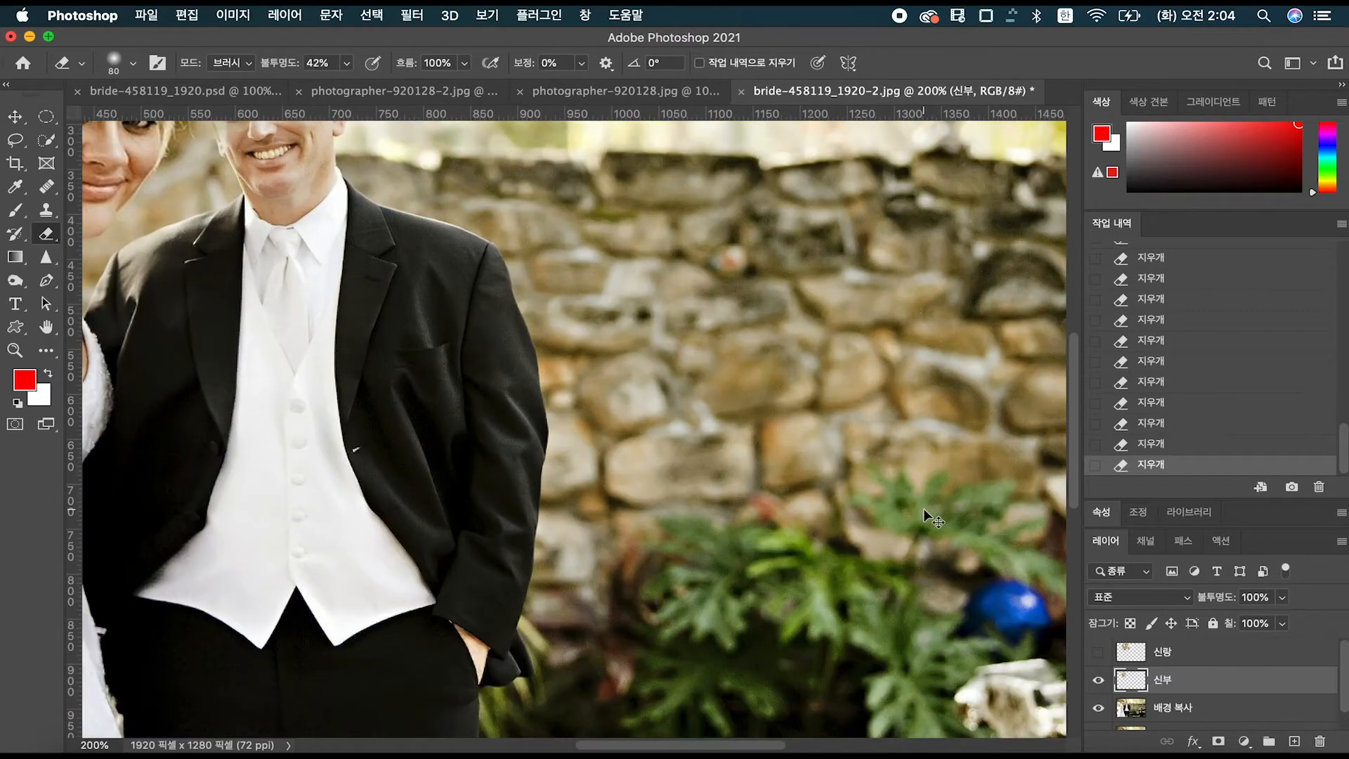
key(Home)
click(1098, 652)
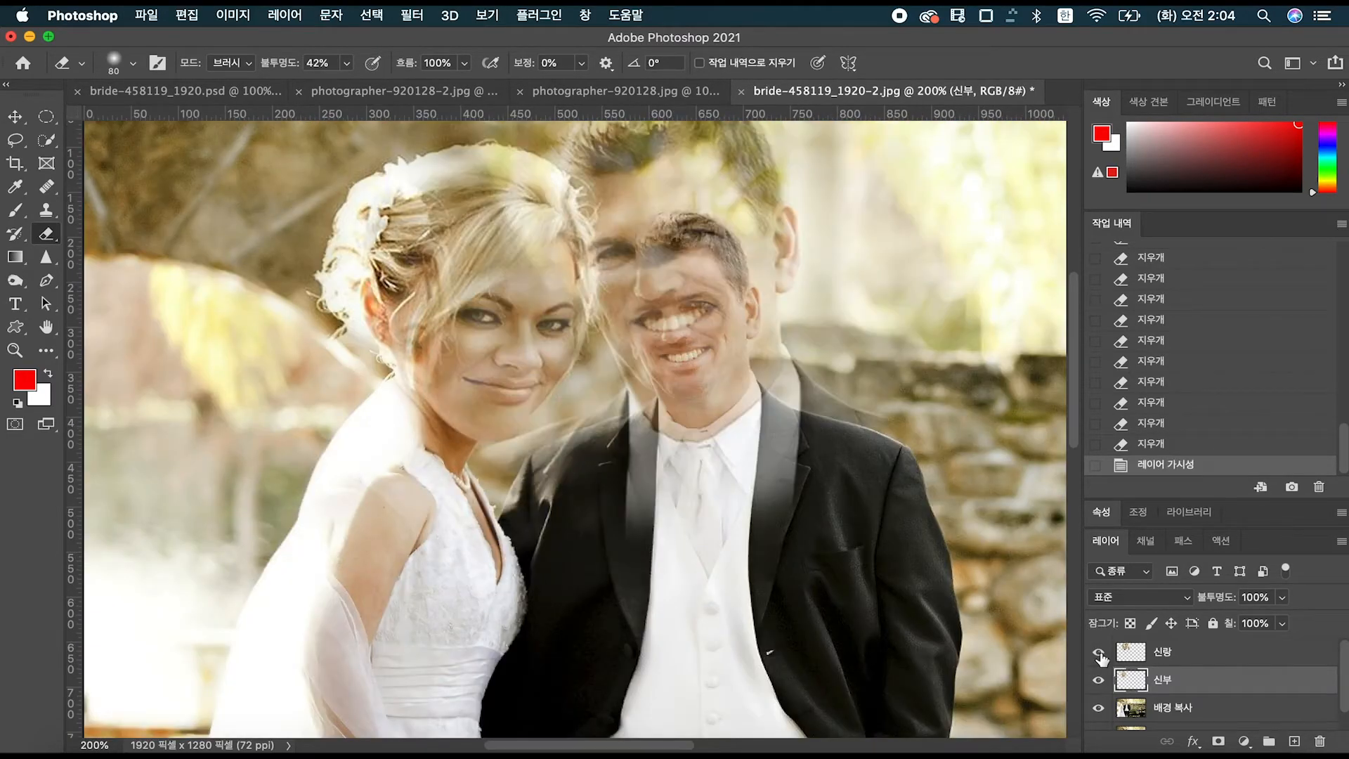
- Shift the groom's enlarged head slightly to line up with his body and set the 신랑 layer's opacity to 100%
click(1210, 655)
click(1283, 597)
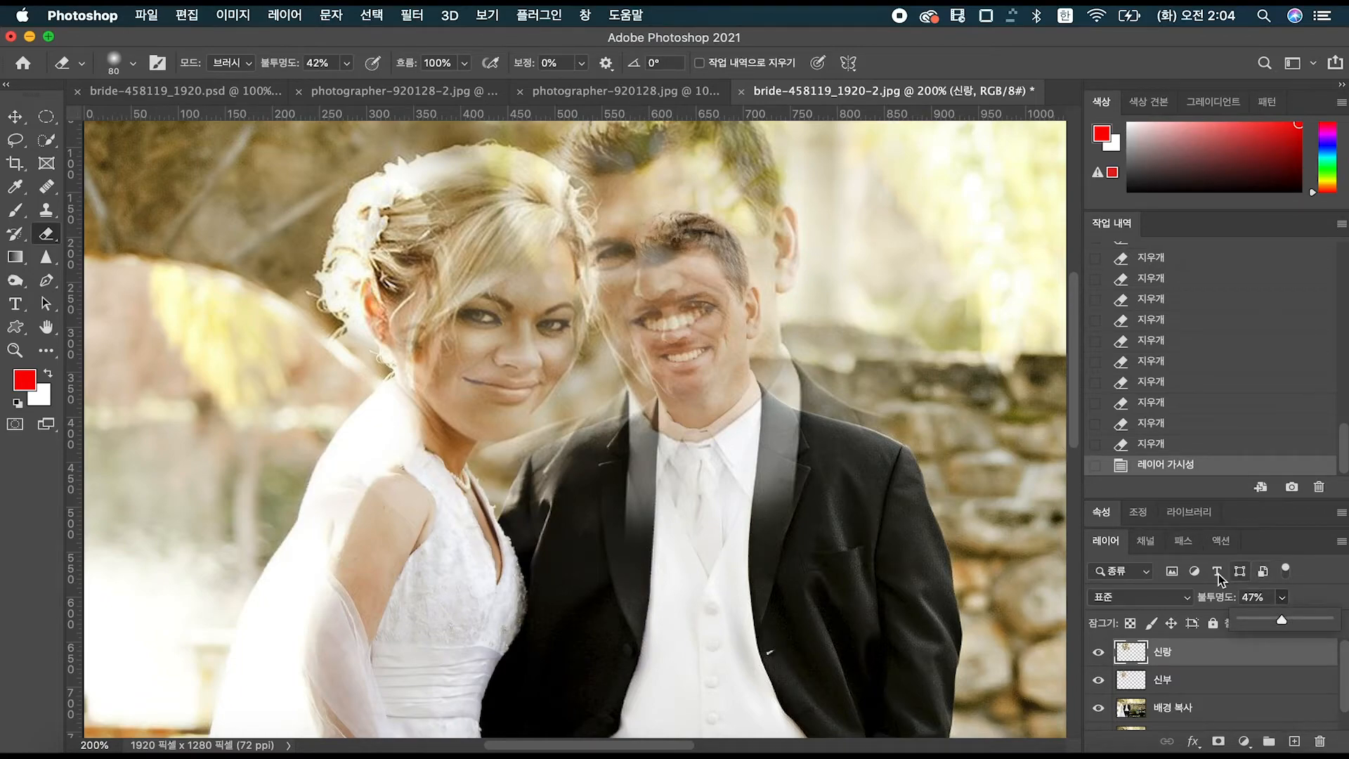
click(15, 116)
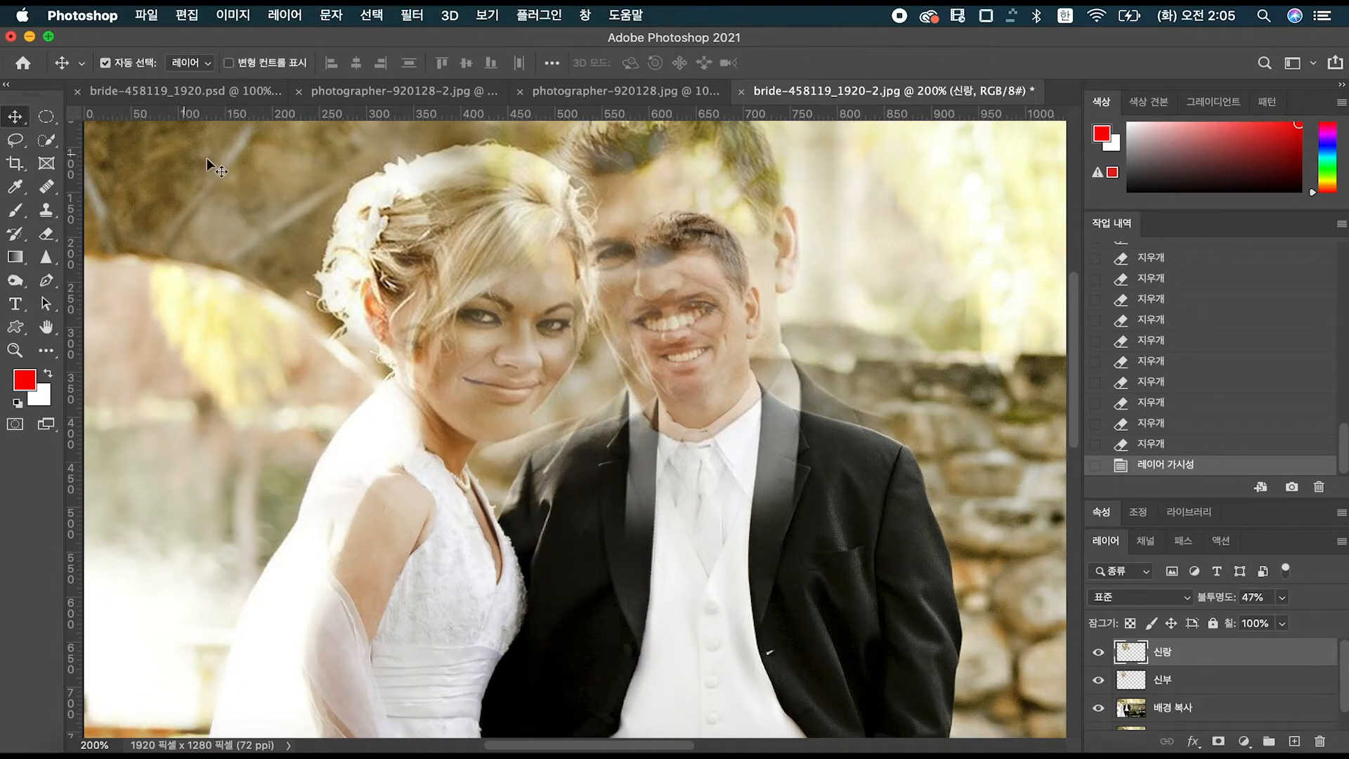
drag(691, 279, 706, 290)
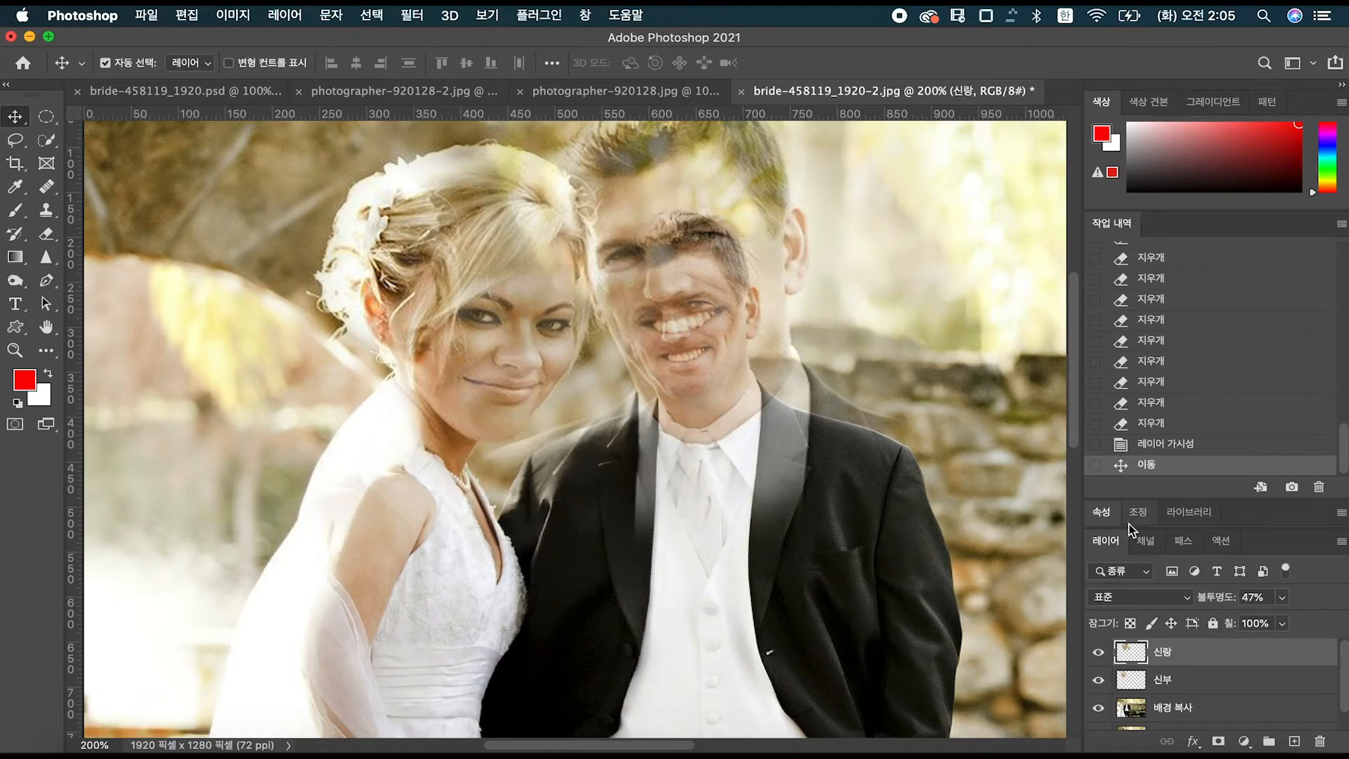
click(1282, 598)
drag(1282, 619, 1344, 616)
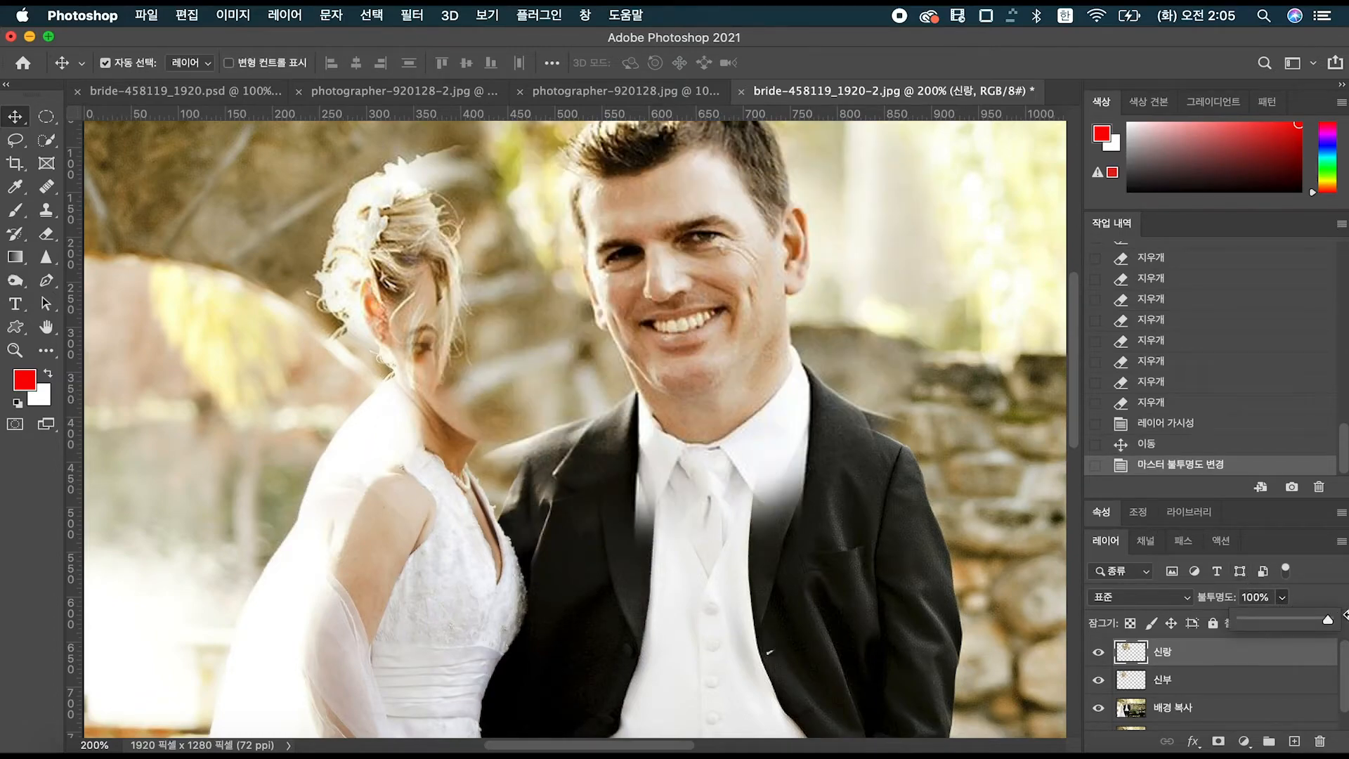
- On the 신랑 layer, erase the pasted background between the groom's head and the bride's face and above her hair with a soft eraser
drag(821, 308, 709, 402)
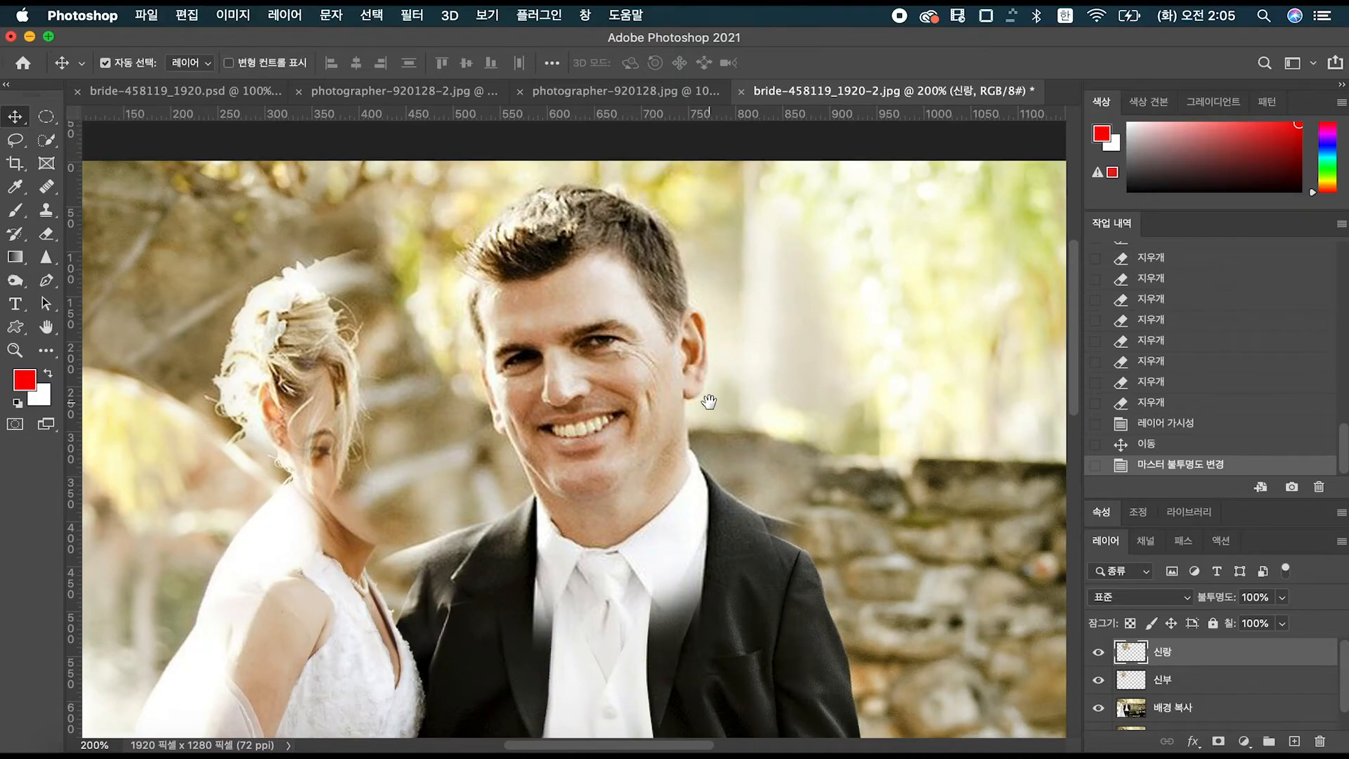
click(50, 237)
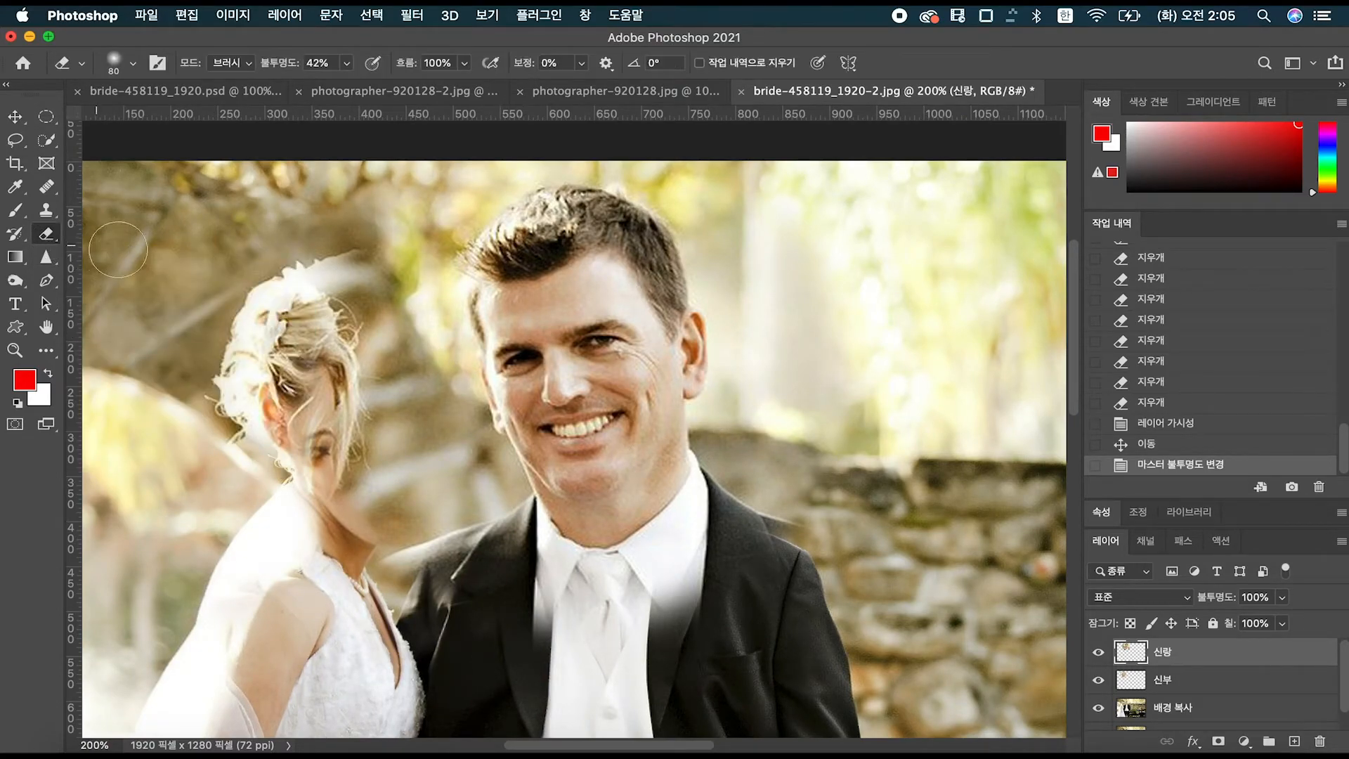
drag(432, 269, 394, 420)
key(])
key(])
mouse_move(355, 262)
mouse_down()
mouse_move(373, 315)
mouse_move(365, 432)
mouse_move(352, 338)
mouse_up()
drag(357, 188, 367, 281)
drag(373, 186, 377, 235)
mouse_move(399, 198)
mouse_down()
mouse_move(402, 211)
mouse_move(420, 161)
mouse_up()
- Erase the pasted background beside the groom's far ear and jaw and down over his far shoulder and lapel
drag(831, 394, 828, 414)
mouse_move(794, 246)
mouse_down()
mouse_move(816, 464)
mouse_move(820, 450)
mouse_move(813, 524)
mouse_up()
key([)
mouse_move(821, 445)
mouse_down()
mouse_move(772, 448)
mouse_move(772, 541)
mouse_move(754, 546)
mouse_move(768, 501)
mouse_move(728, 507)
mouse_move(654, 608)
mouse_up()
mouse_move(731, 503)
mouse_down()
mouse_move(628, 600)
mouse_move(695, 532)
mouse_move(597, 609)
mouse_move(682, 545)
mouse_move(717, 507)
mouse_move(718, 482)
mouse_move(693, 519)
mouse_move(710, 485)
mouse_up()
key([)
key(])
key(])
key(])
drag(736, 449, 714, 464)
- Erase the pasted shirt collar under the groom's chin with a smaller soft eraser
key([)
key([)
key([)
key([)
mouse_move(536, 541)
mouse_down()
mouse_move(600, 560)
mouse_move(630, 530)
mouse_up()
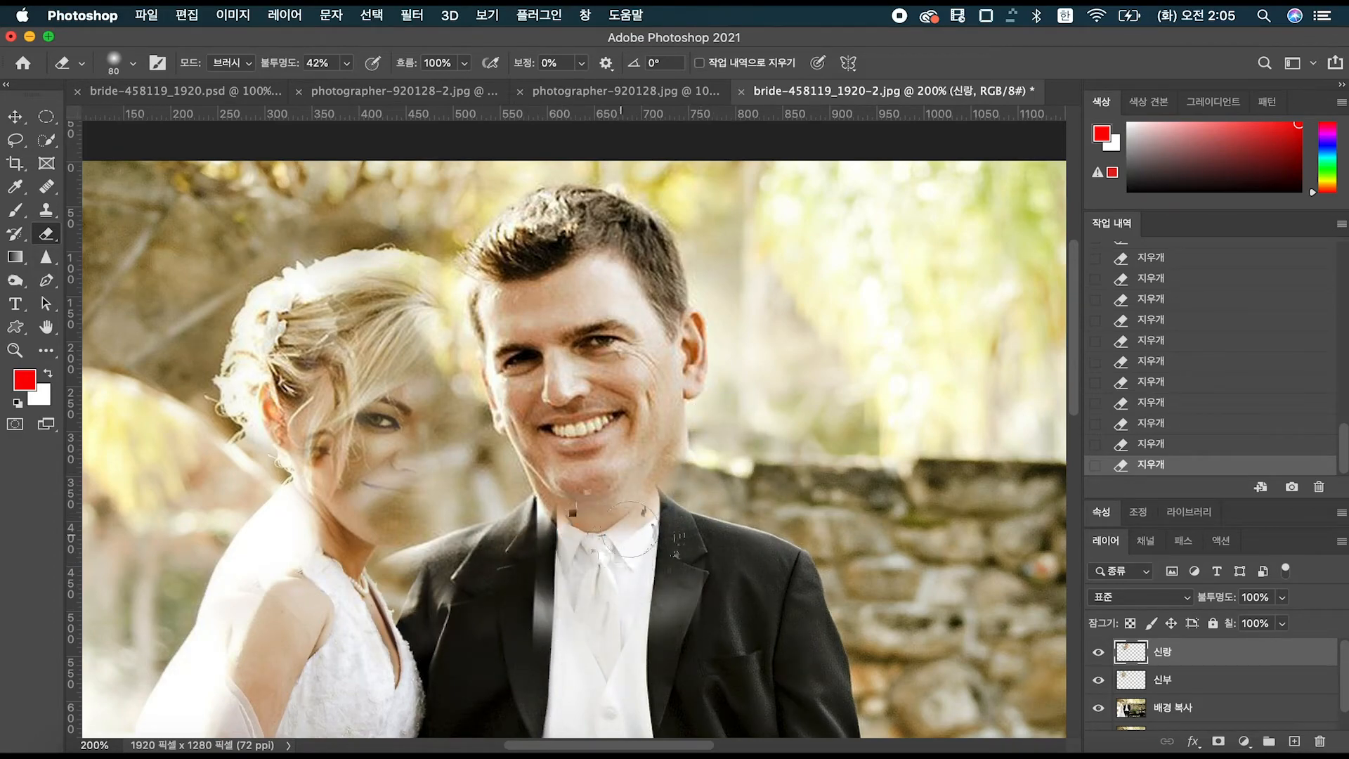
- Erase the groom layer's pasted background still covering the bride's face with a larger eraser
key(])
key(])
key(])
key(])
mouse_move(409, 493)
mouse_down()
mouse_move(334, 415)
mouse_move(405, 390)
mouse_up()
key([)
key([)
key([)
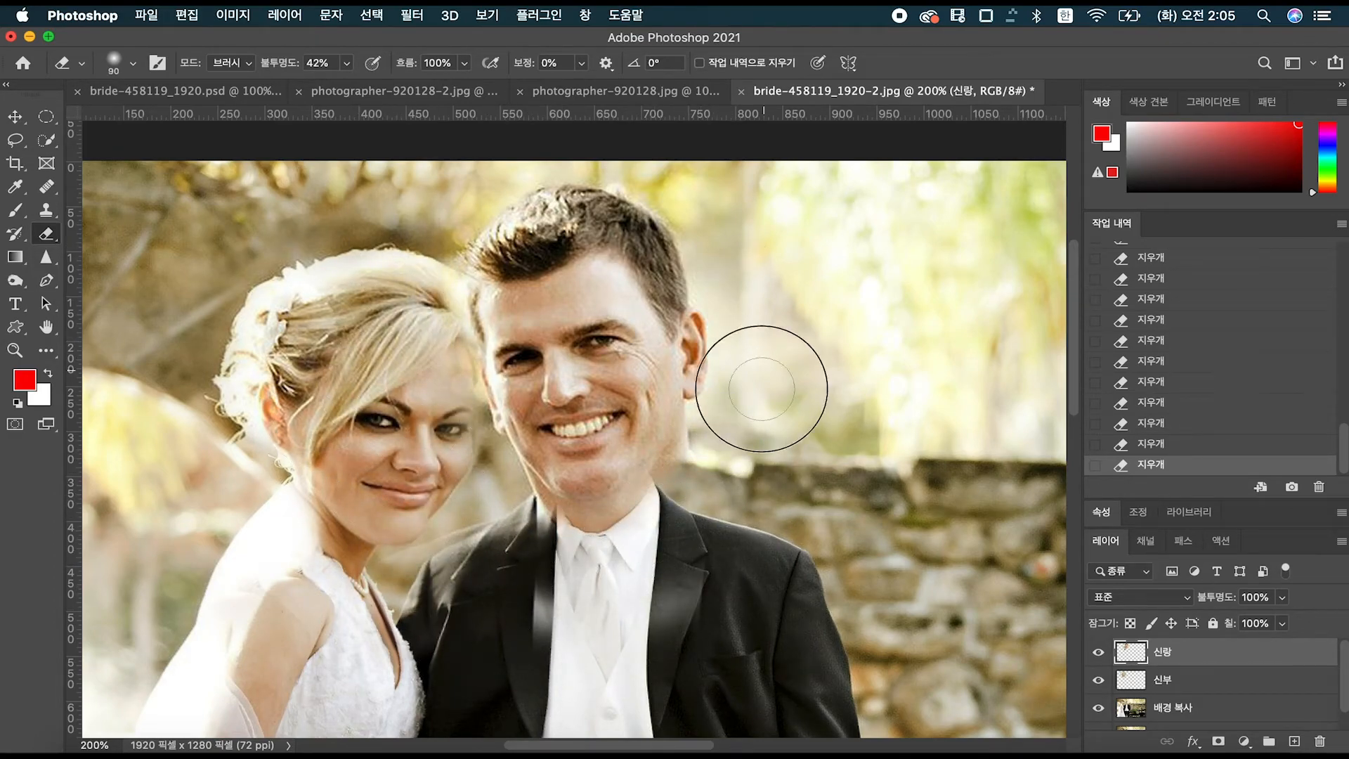
- Erase the remaining pasted traces over the groom's collar and both lapels, and reduce the eraser to 40 px
key([)
key([)
key([)
key([)
drag(524, 550, 540, 513)
key(])
key(])
key(])
key(])
drag(476, 548, 552, 630)
drag(702, 571, 678, 597)
key([)
key([)
key([)
key([)
key([)
key(super+minus)
key(super+plus)
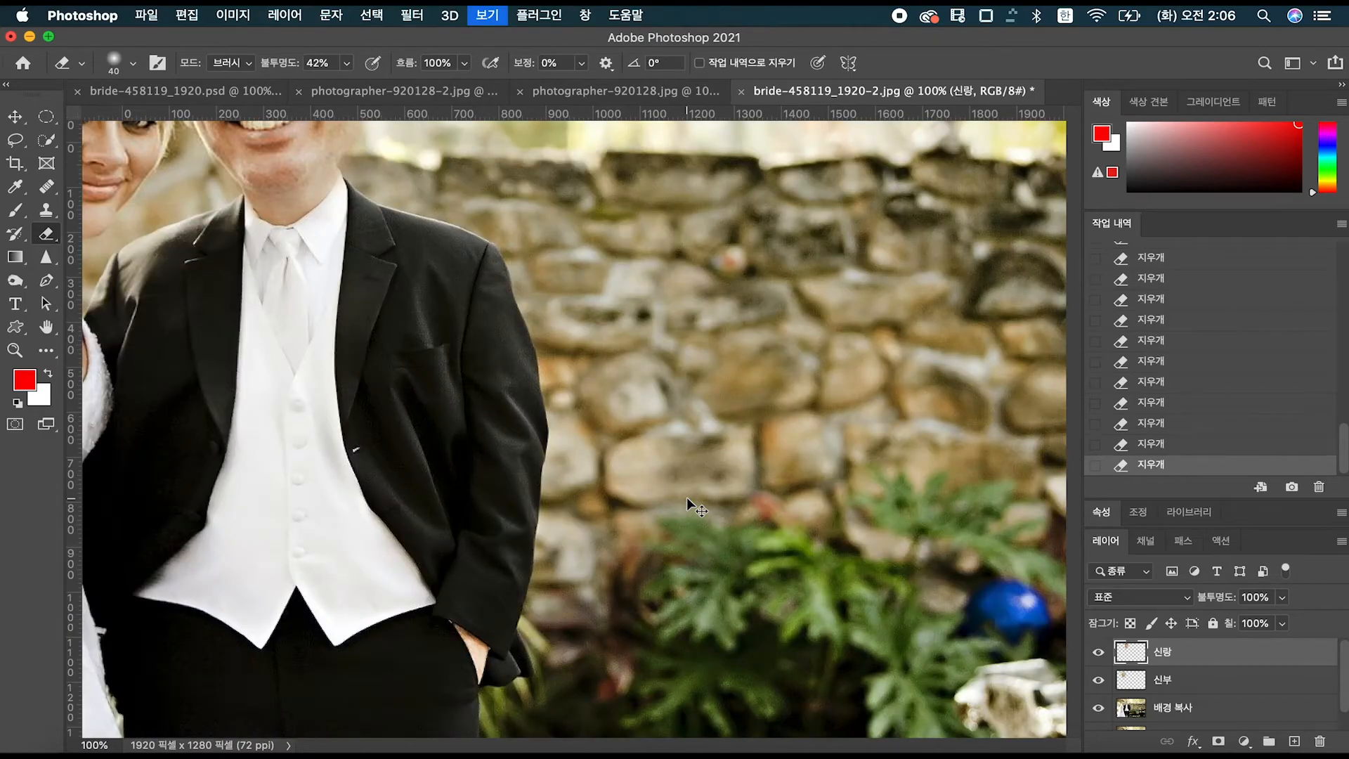
key(super+0)
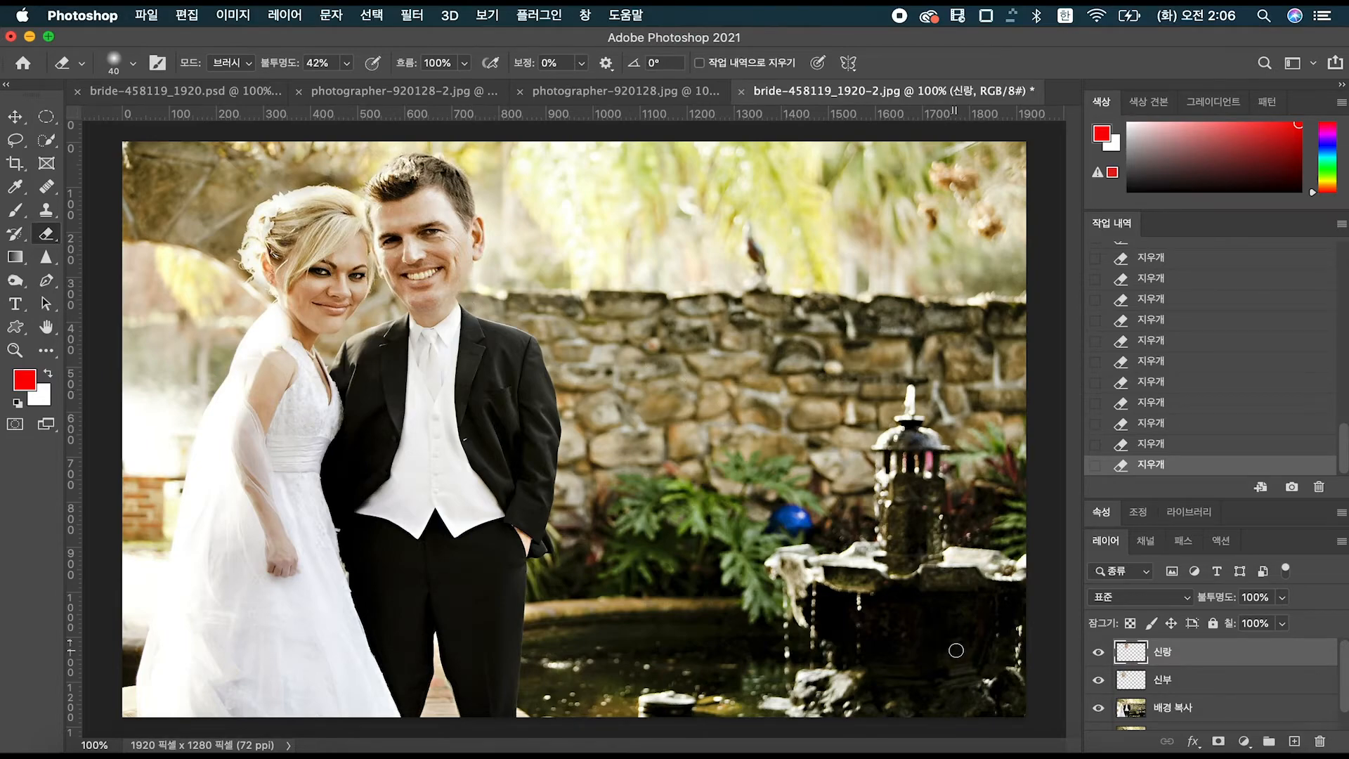
- Apply Liquify to the 배경 복사 layer, reshaping the edge of the groom's neck beside his collar with a smaller Forward Warp brush
click(1178, 718)
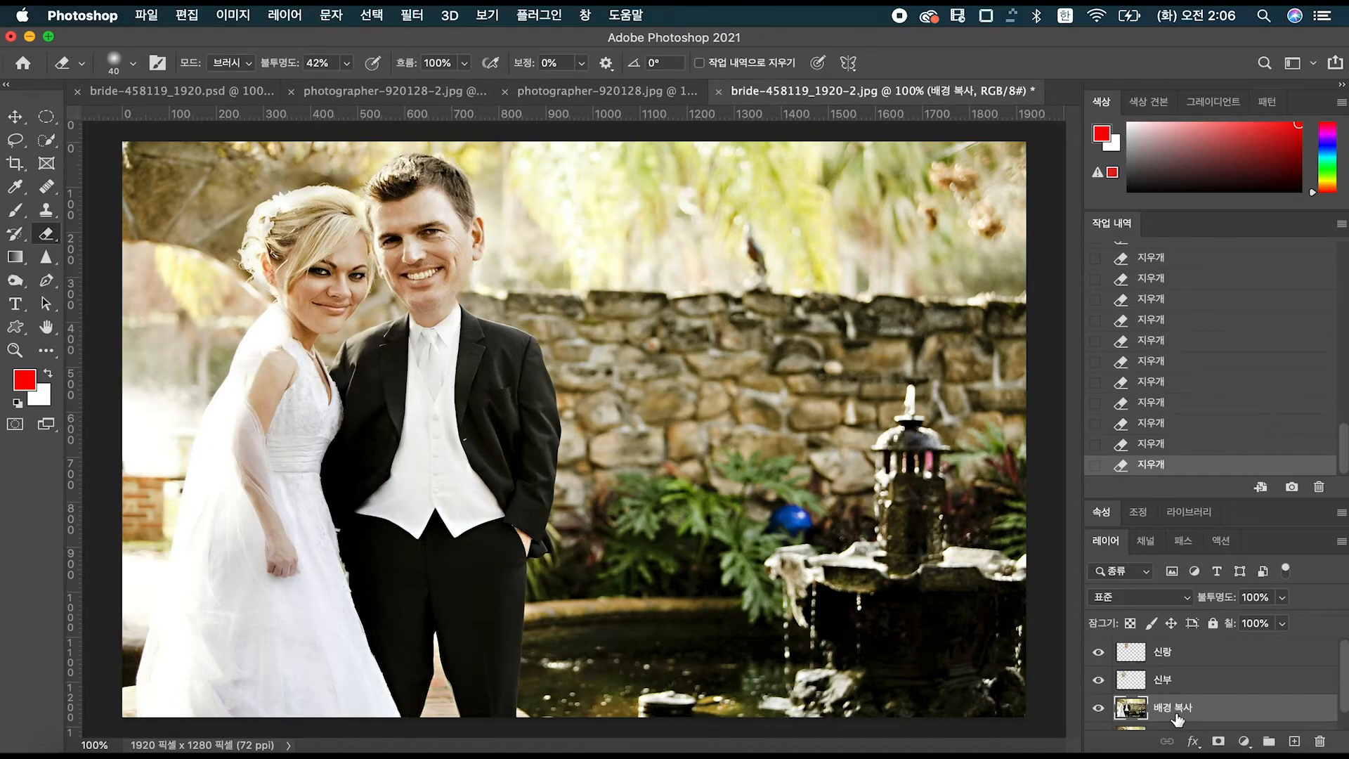
click(412, 15)
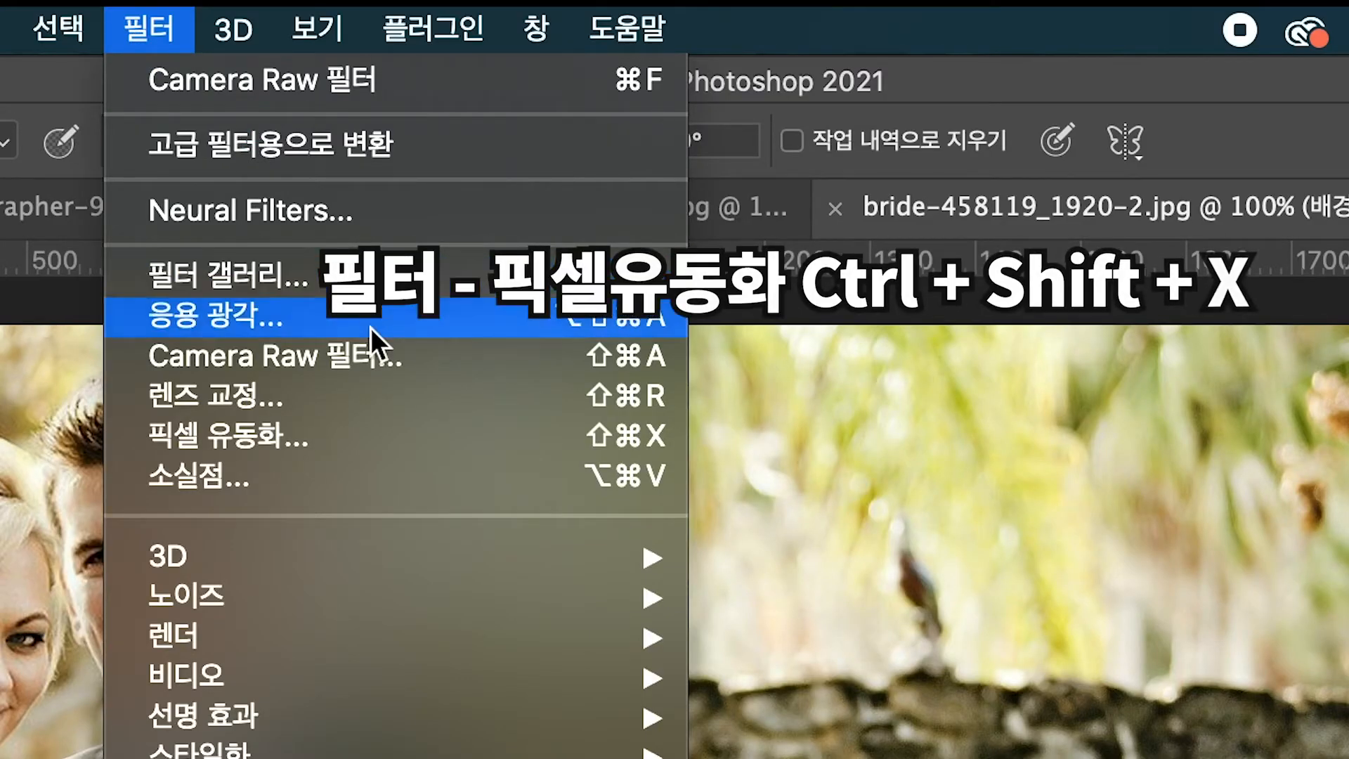
click(408, 431)
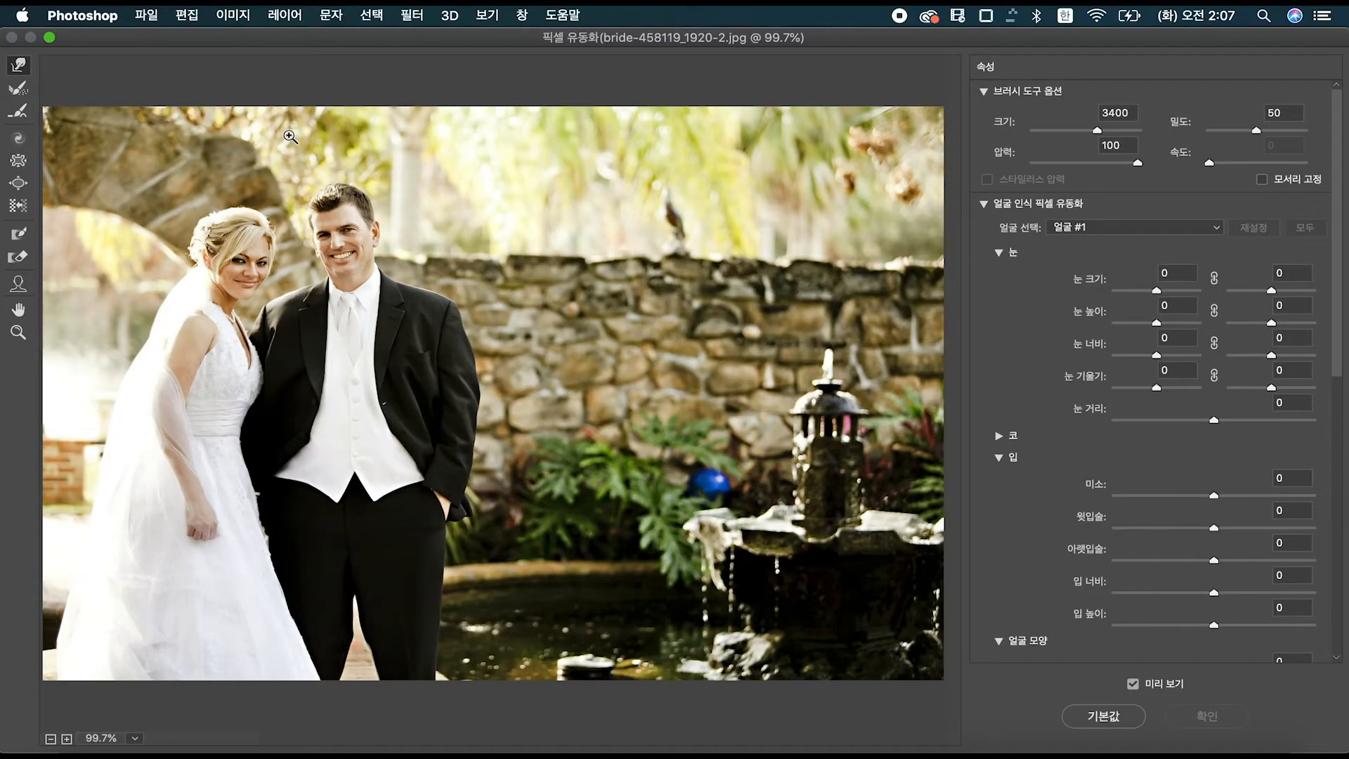
key(super+equal)
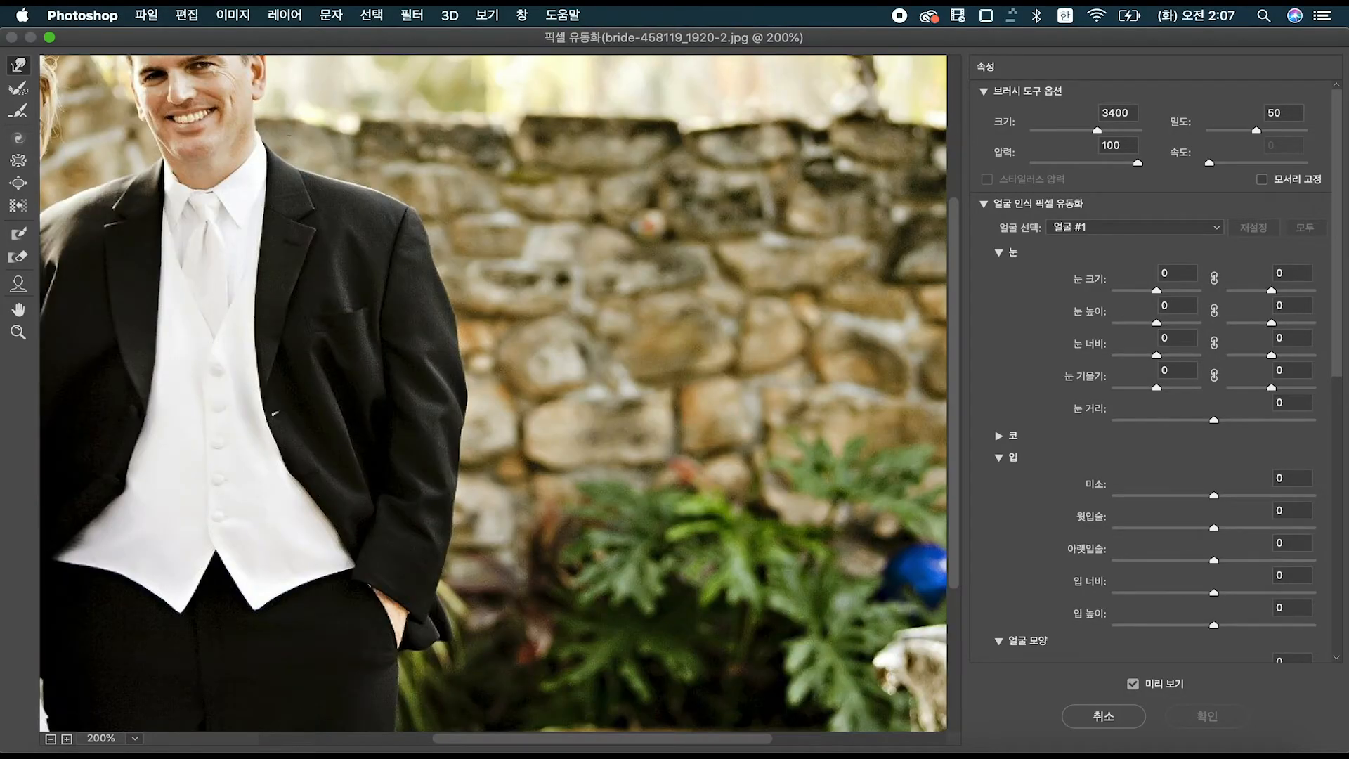
drag(113, 176, 418, 365)
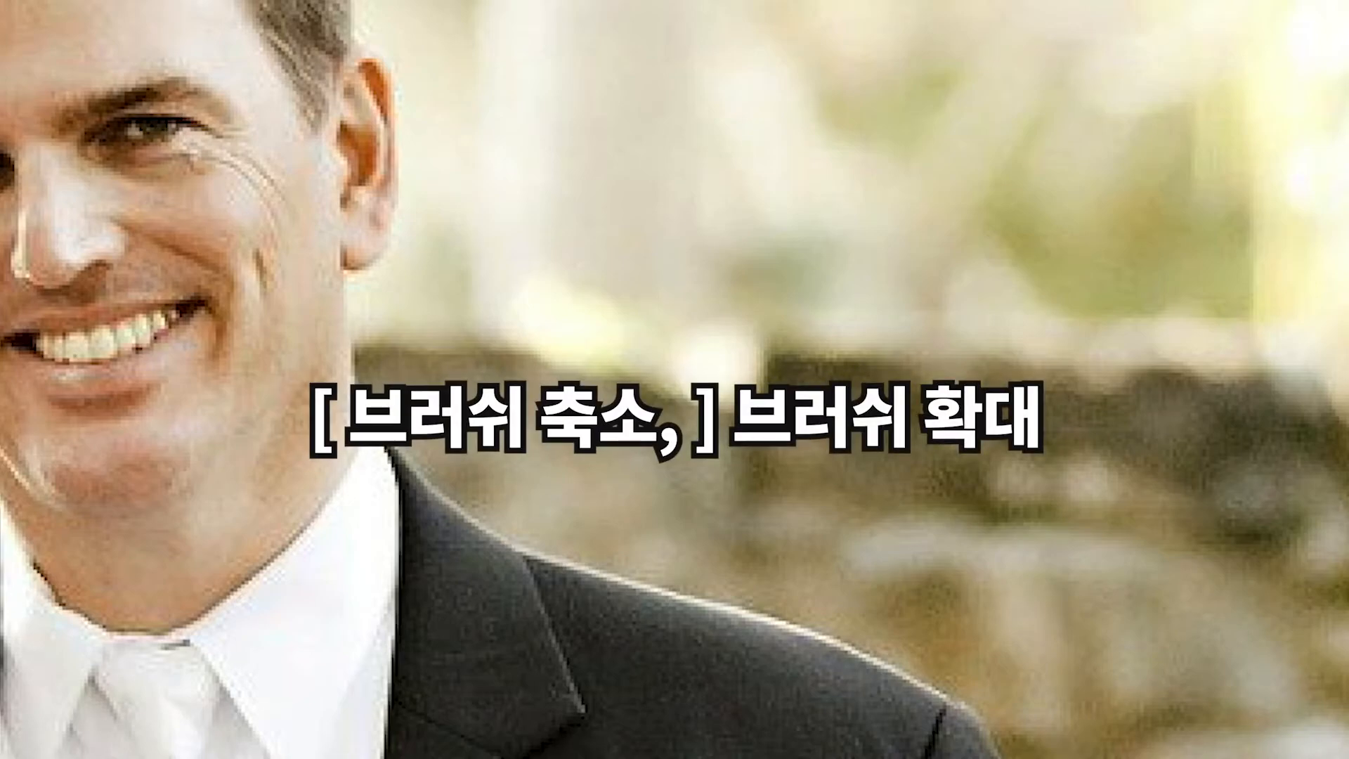
key(bracketleft)
key(bracketleft)
key(bracketleft)
key(bracketleft)
key(bracketleft)
key(bracketright)
key(bracketright)
key(bracketright)
key(bracketright)
key(bracketright)
key(bracketleft)
key(bracketleft)
key(bracketleft)
key(bracketleft)
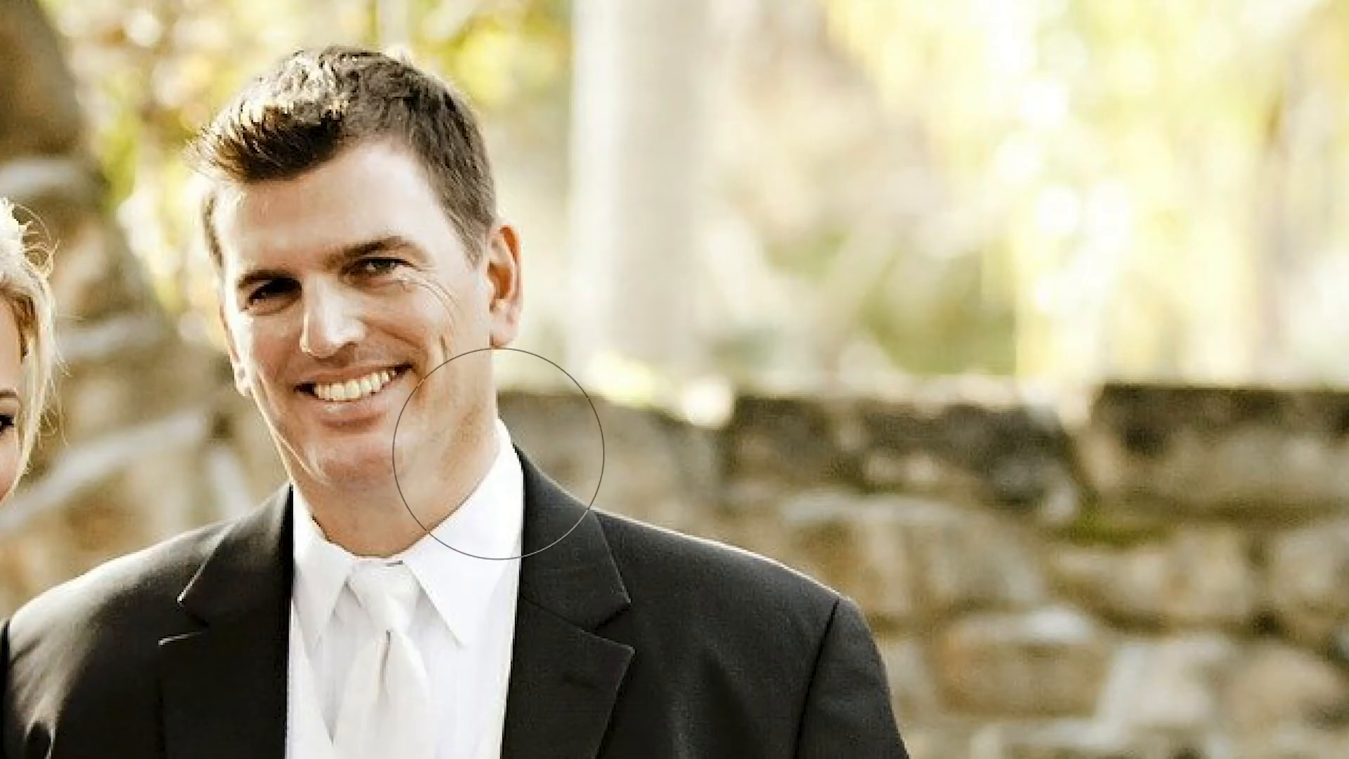
mouse_move(506, 451)
mouse_down()
mouse_move(530, 449)
mouse_move(532, 403)
mouse_move(511, 386)
mouse_move(534, 432)
mouse_up()
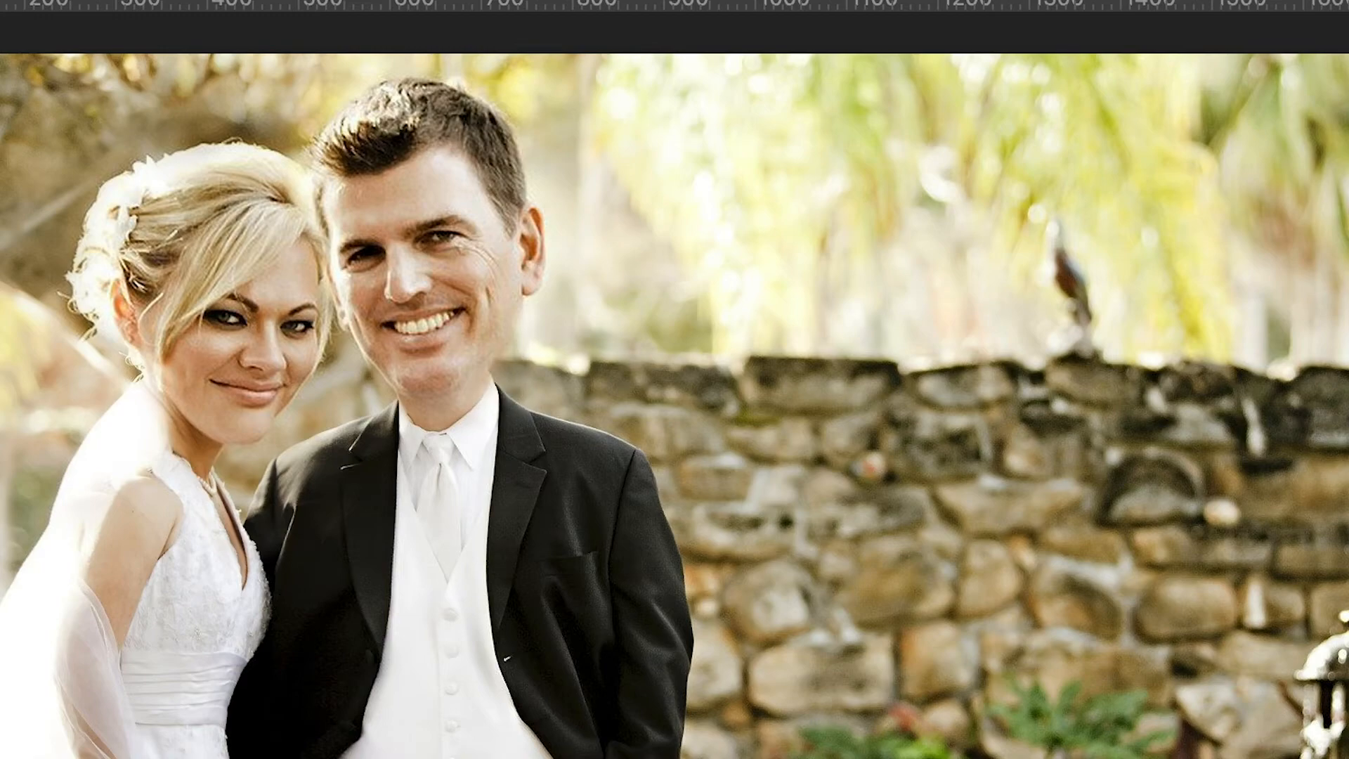
- Compare the photo's latest history states before and after the last change
click(1171, 444)
click(1171, 465)
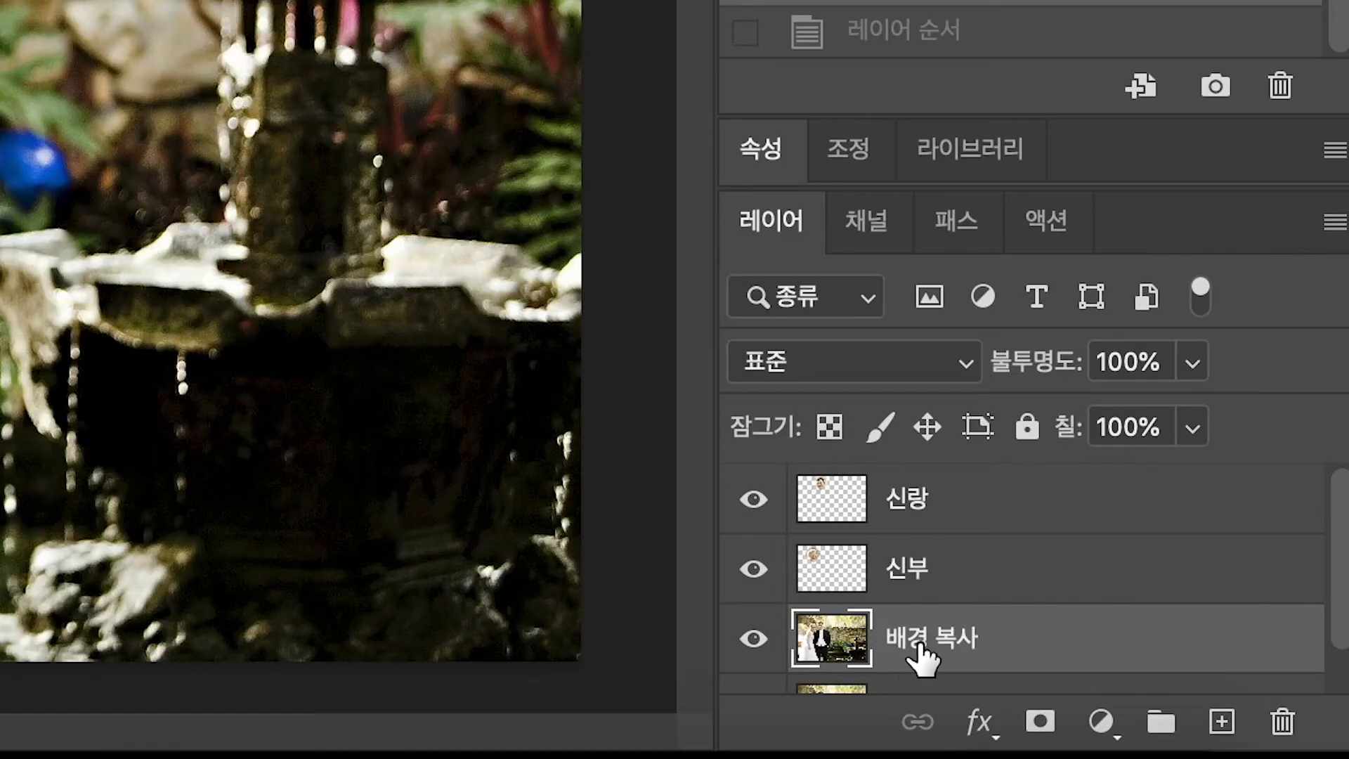
- Try merging the 신랑 layer with the 배경 복사 layer and applying Liquify to the merged result
super+click(960, 517)
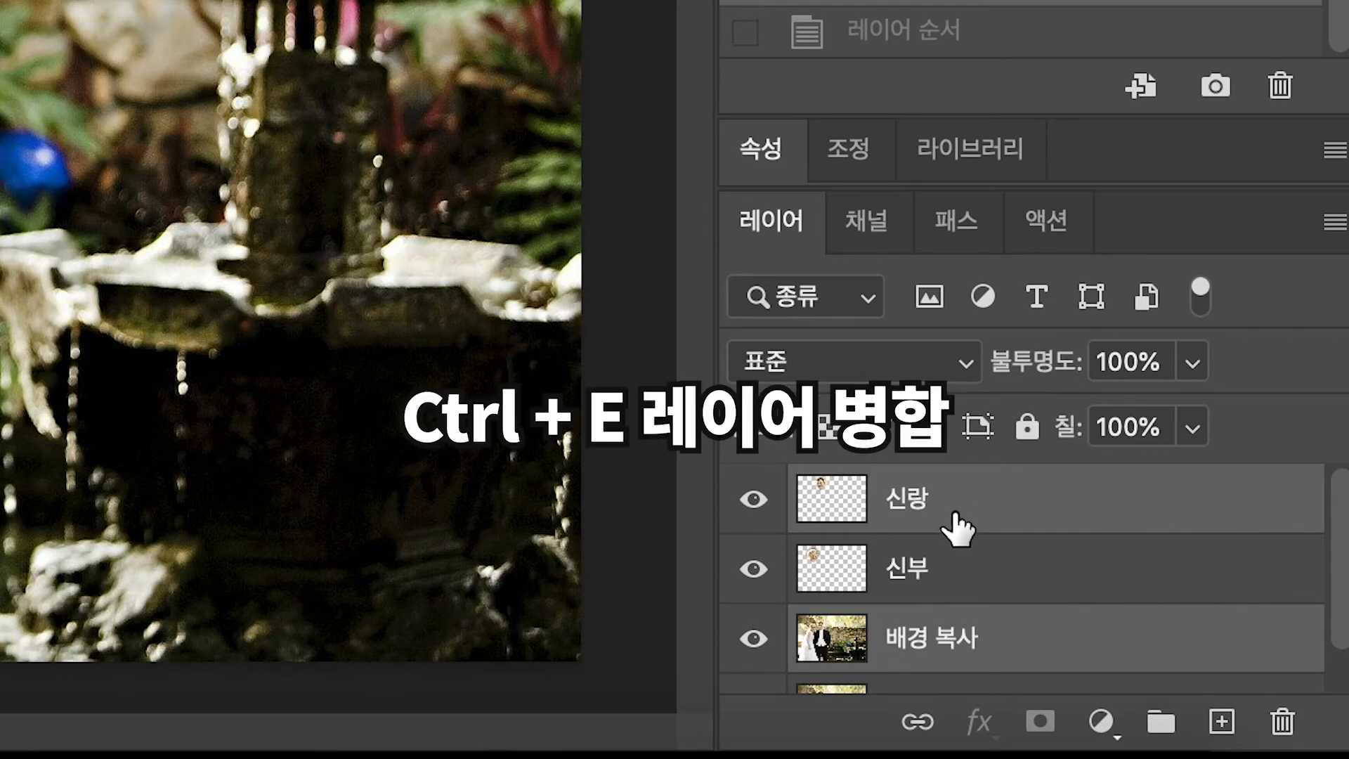
key(ctrl+e)
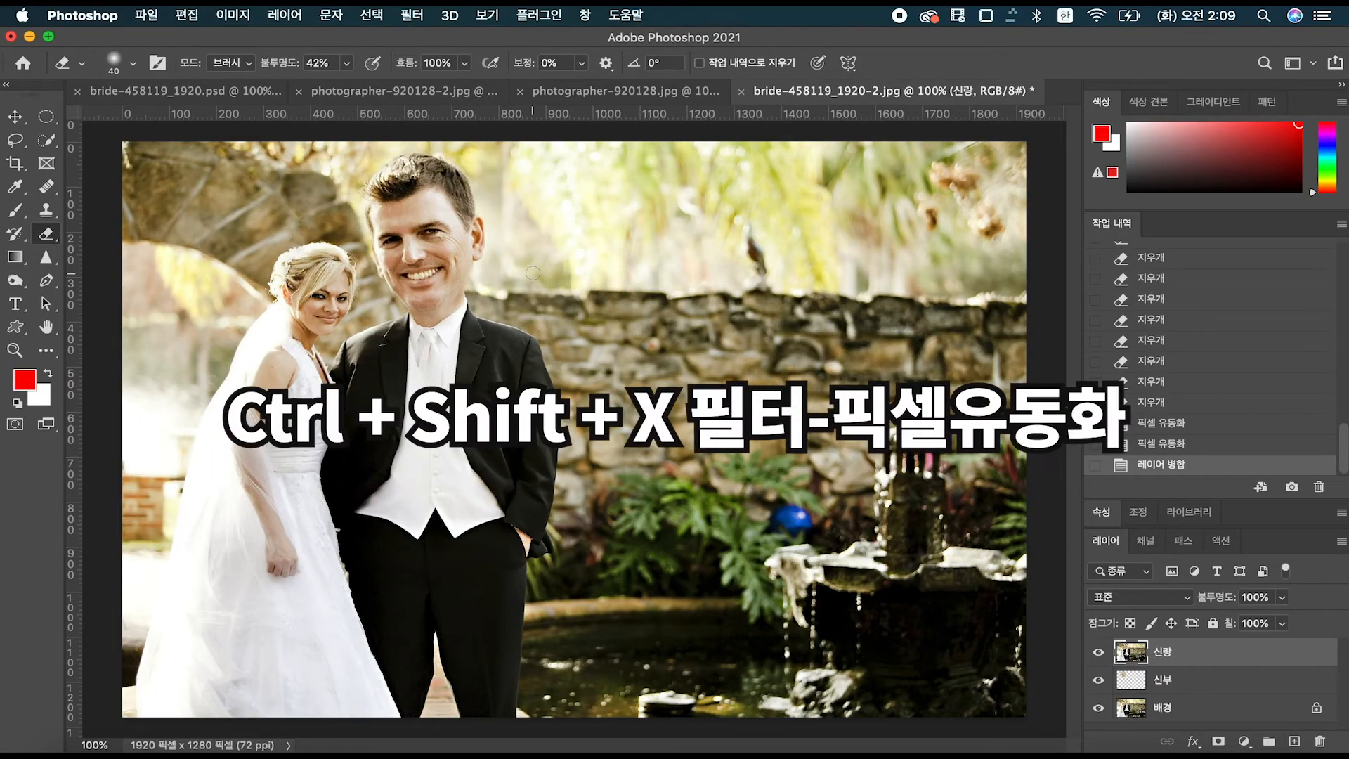
key(super+shift+x)
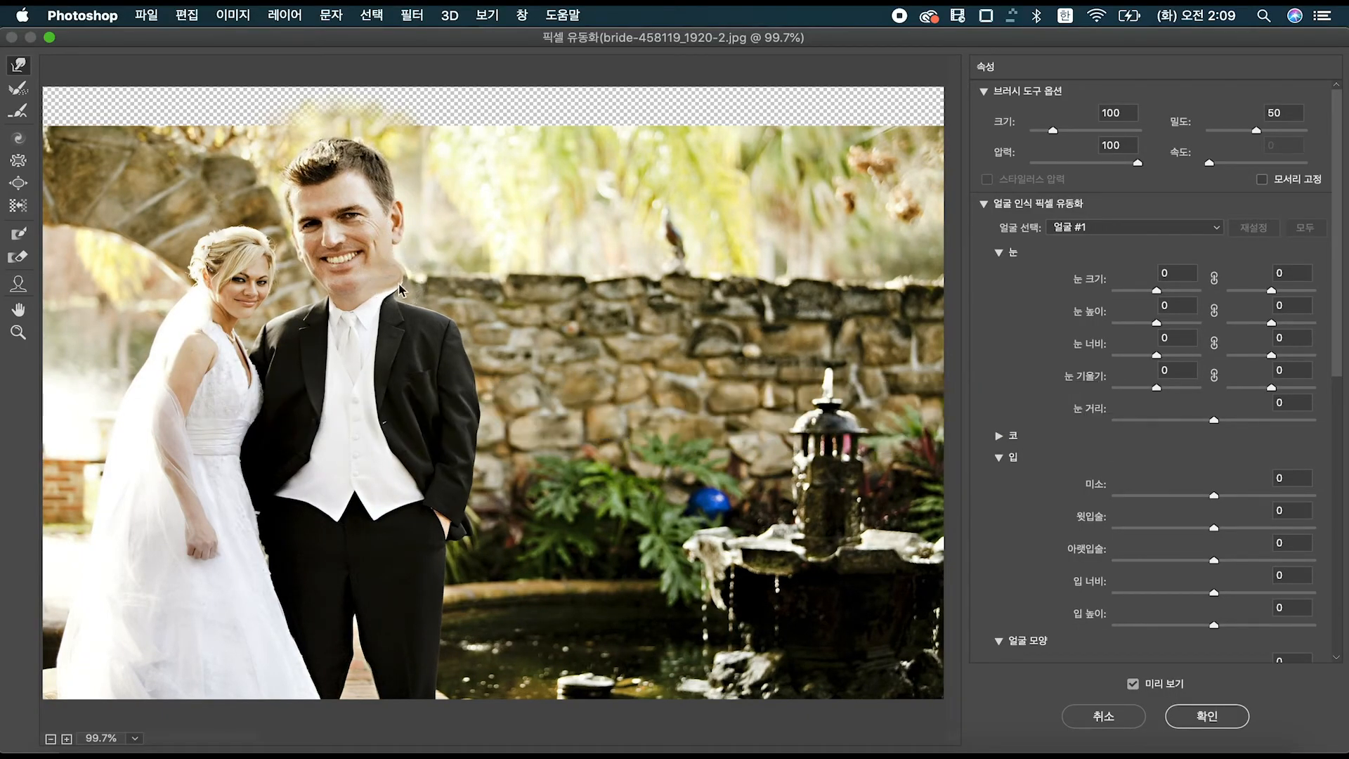
key(Return)
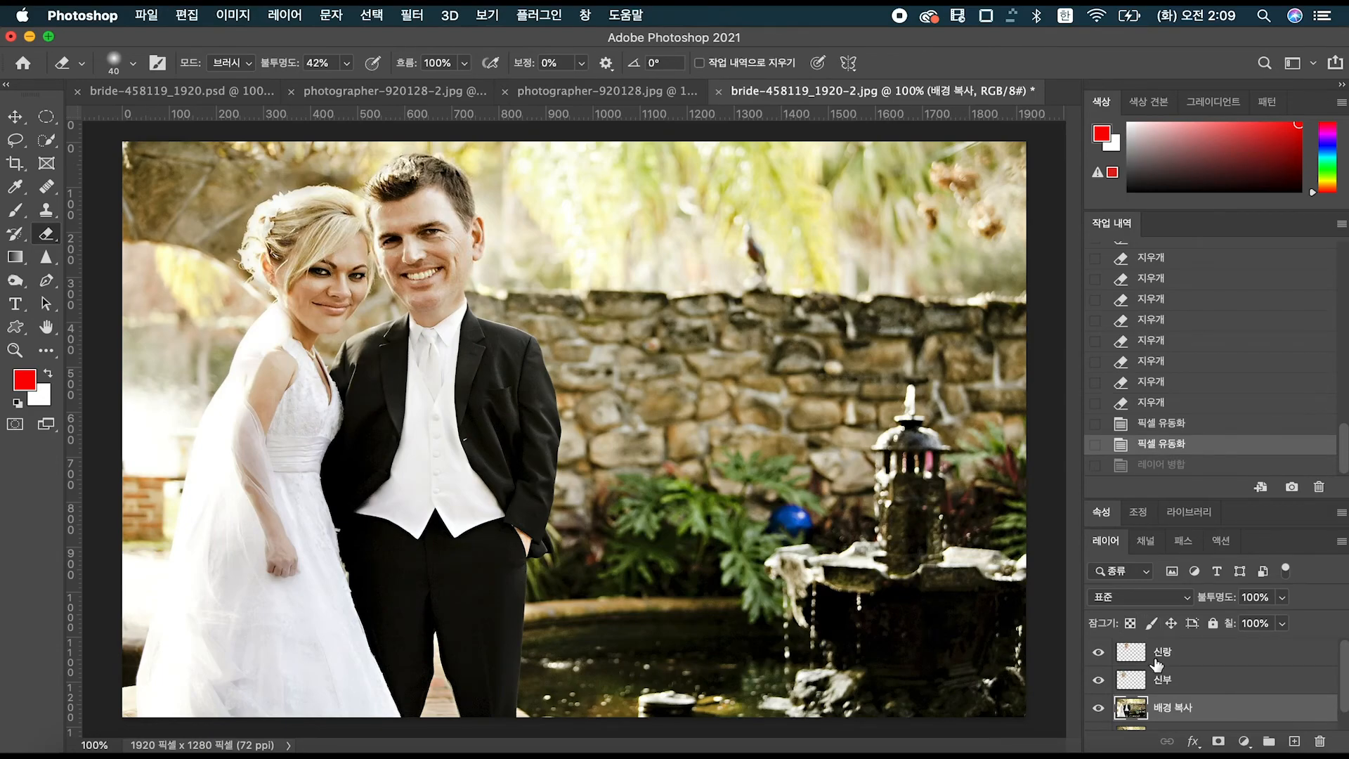
- Move the 신랑 layer below the 신부 layer
click(1154, 659)
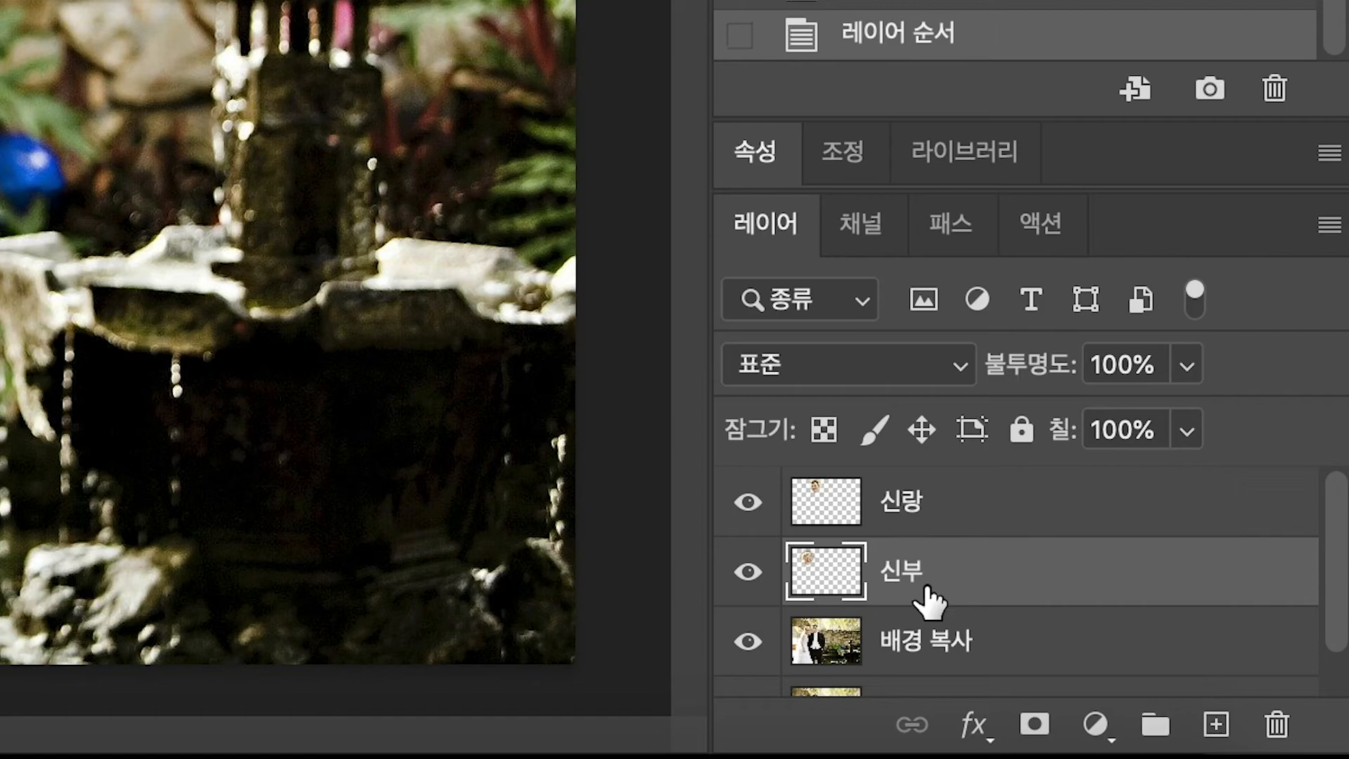
click(923, 519)
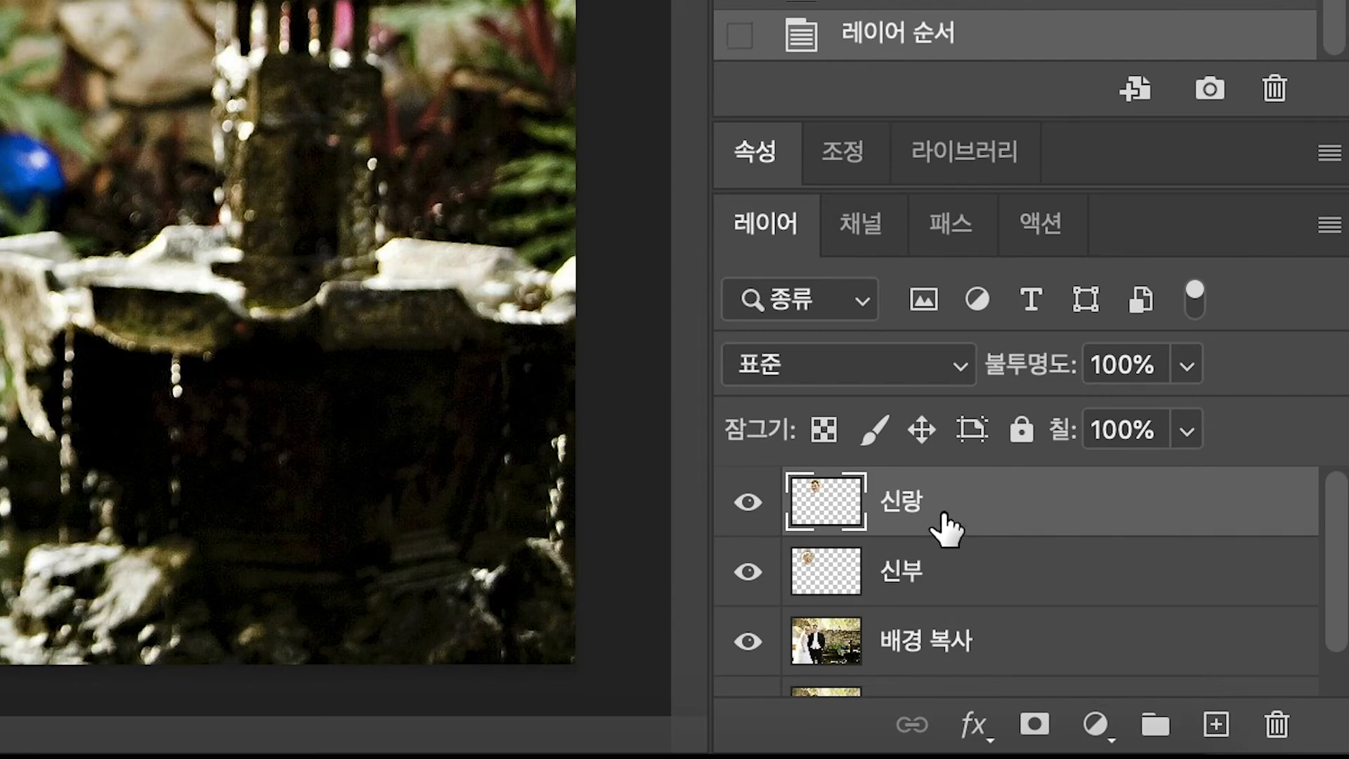
click(932, 569)
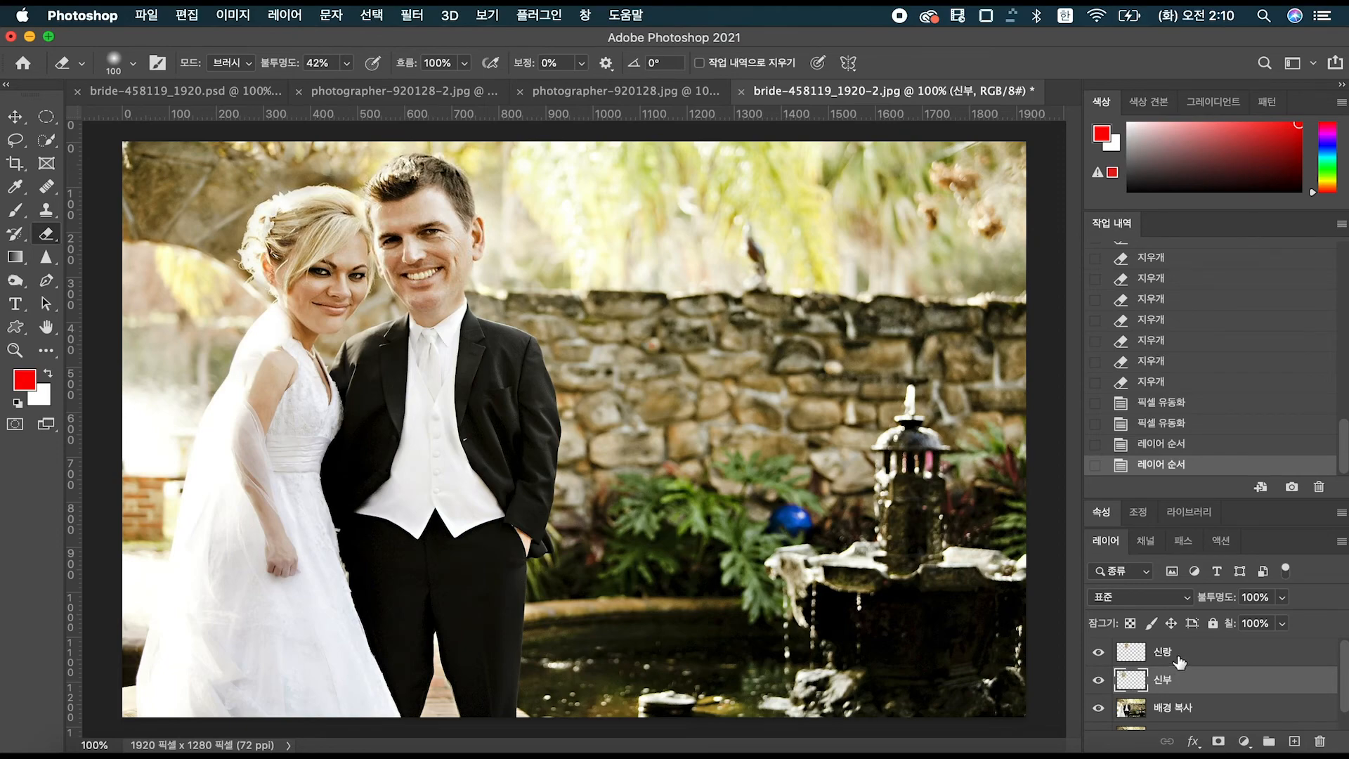
drag(1179, 656, 1174, 686)
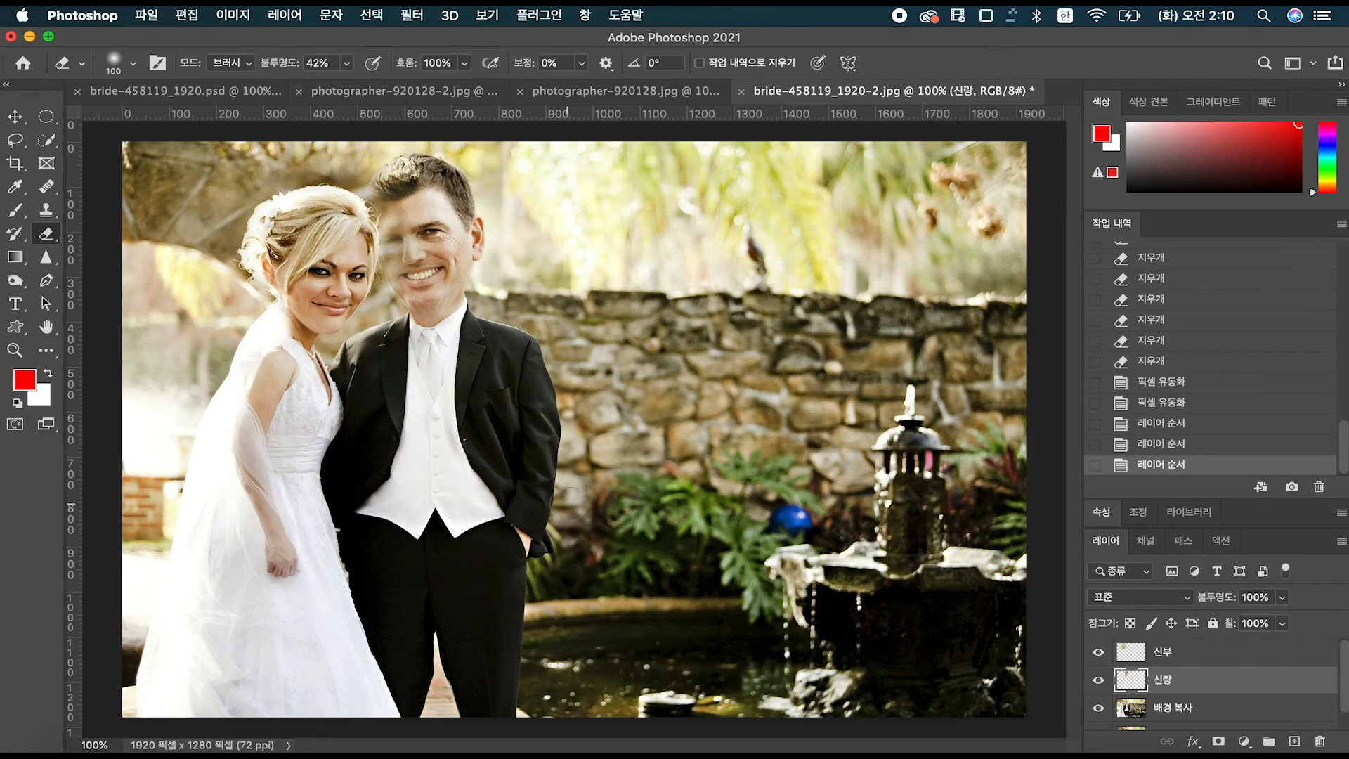
- On the 신부 layer, erase the pasted background covering the groom's face and hair, and set the eraser to 80 px
key(bracketleft)
key(bracketleft)
key(bracketleft)
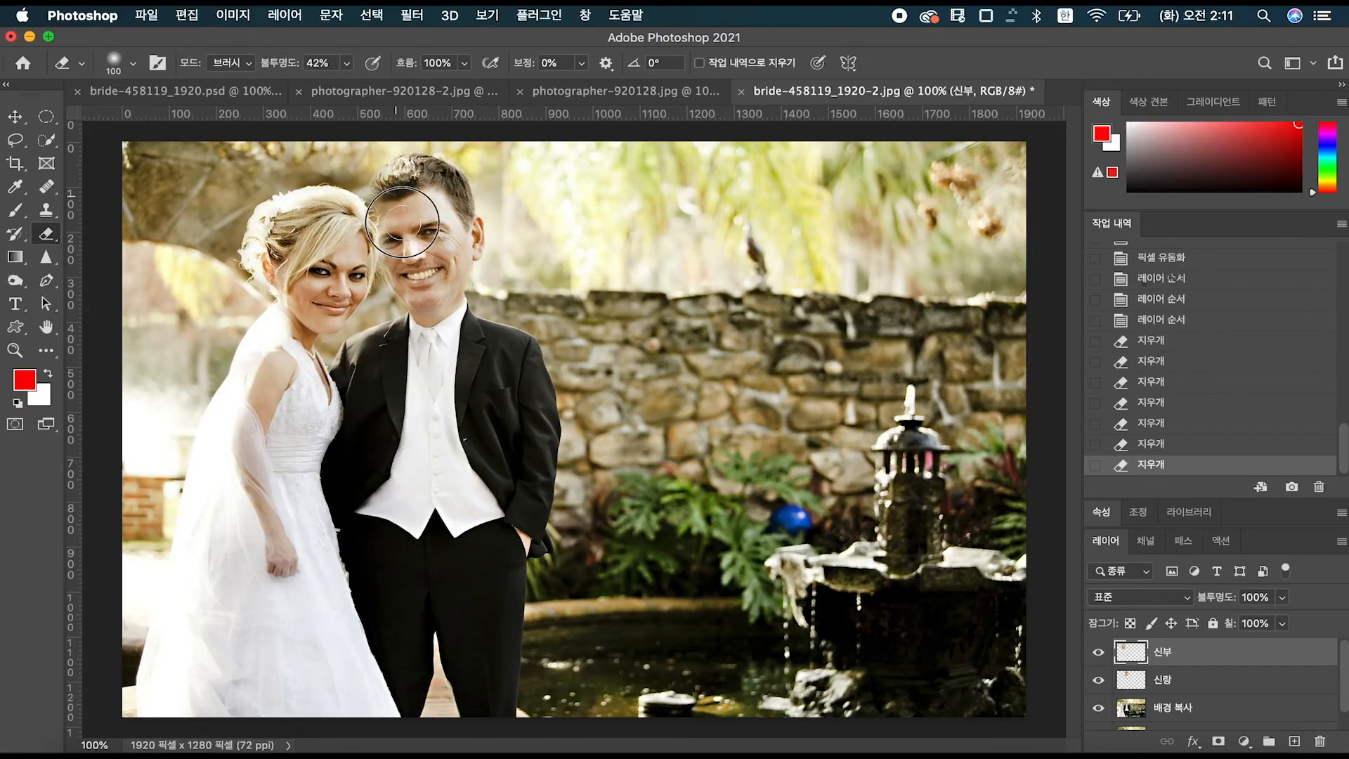
drag(402, 222, 383, 187)
drag(383, 187, 360, 172)
key(bracketleft)
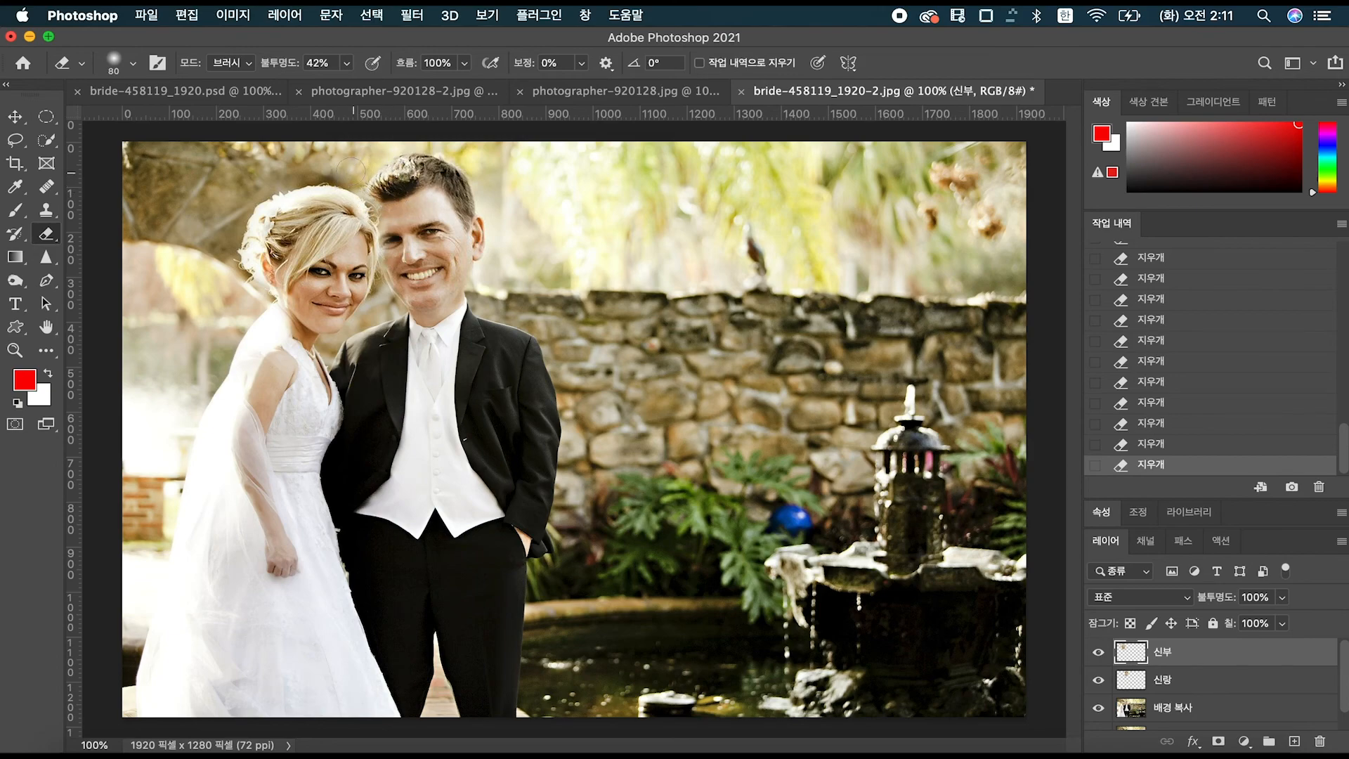
- Undo the last two eraser strokes on the 신부 layer and redo them
key(super+z)
key(super+z)
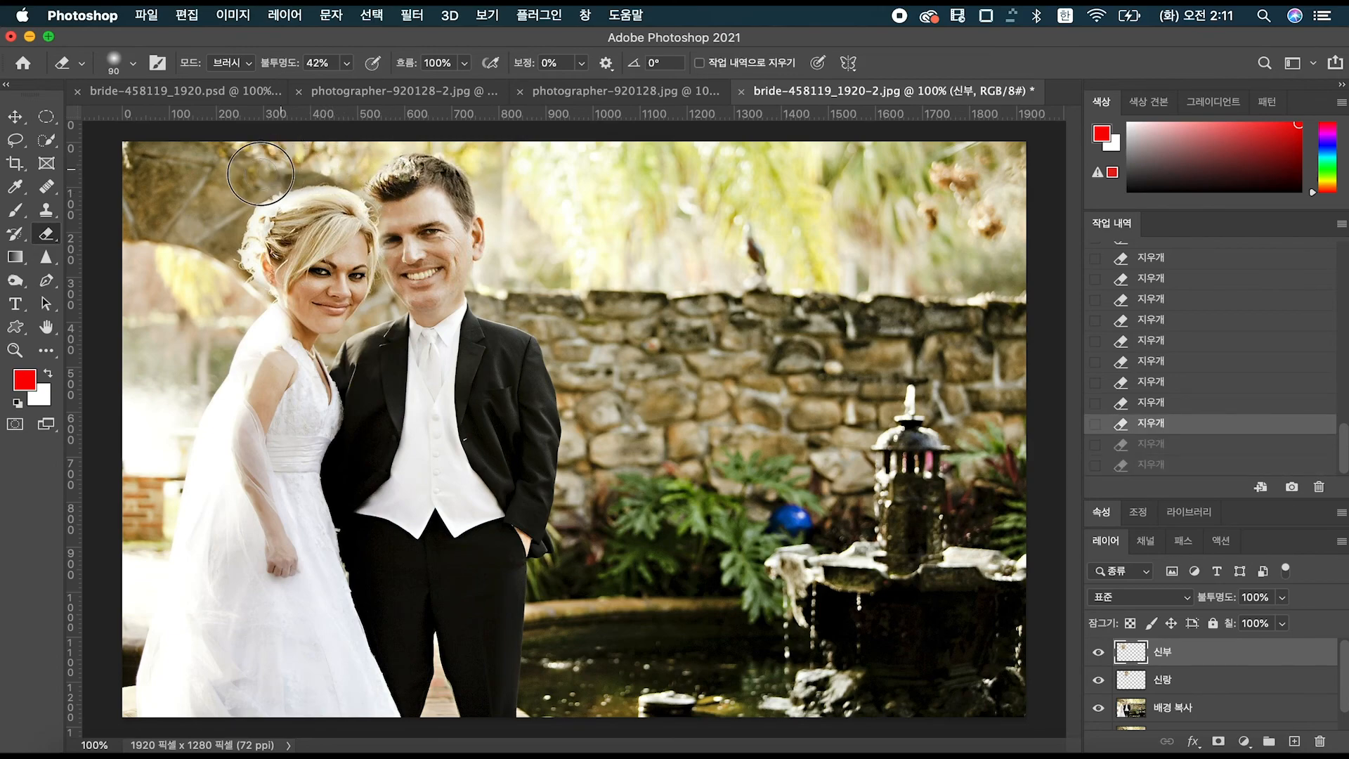
key(super+shift+z)
key(super+shift+z)
key(bracketleft)
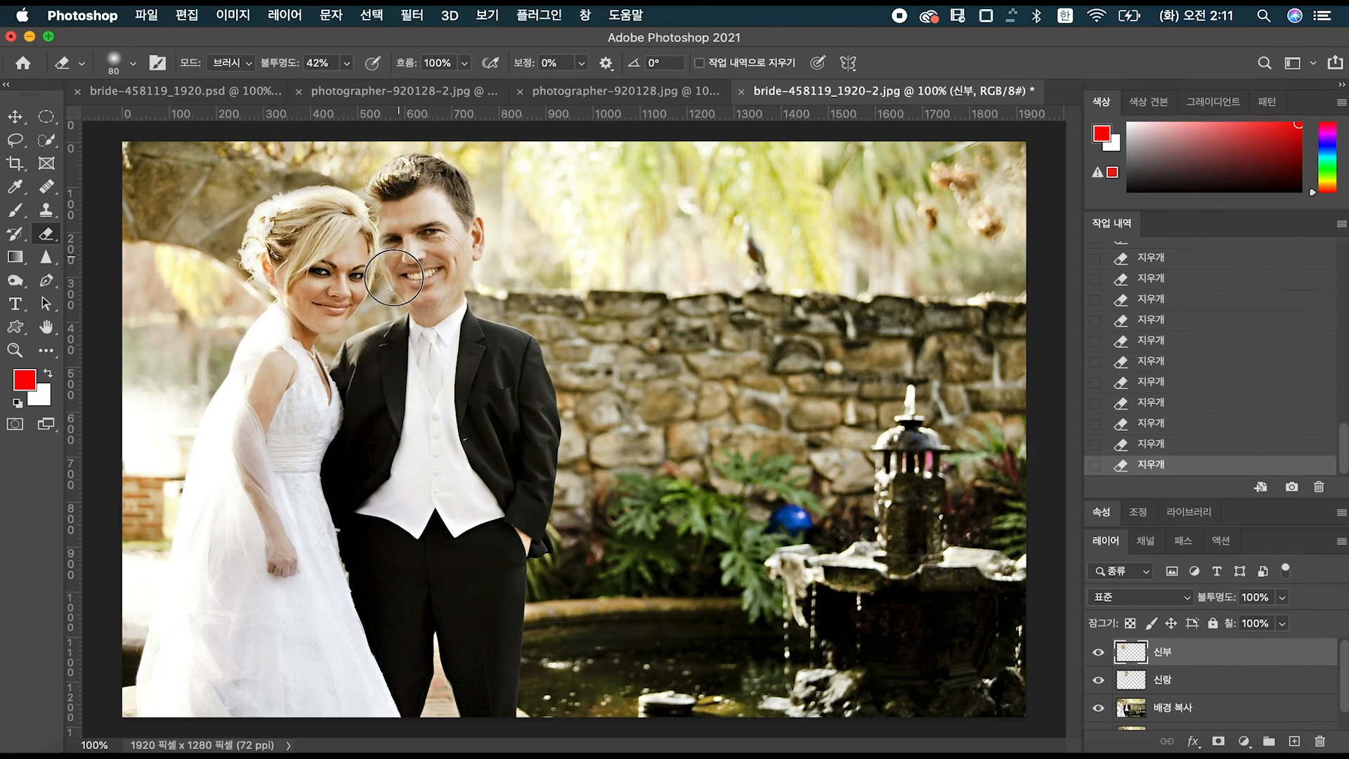
key(bracketright)
key(bracketright)
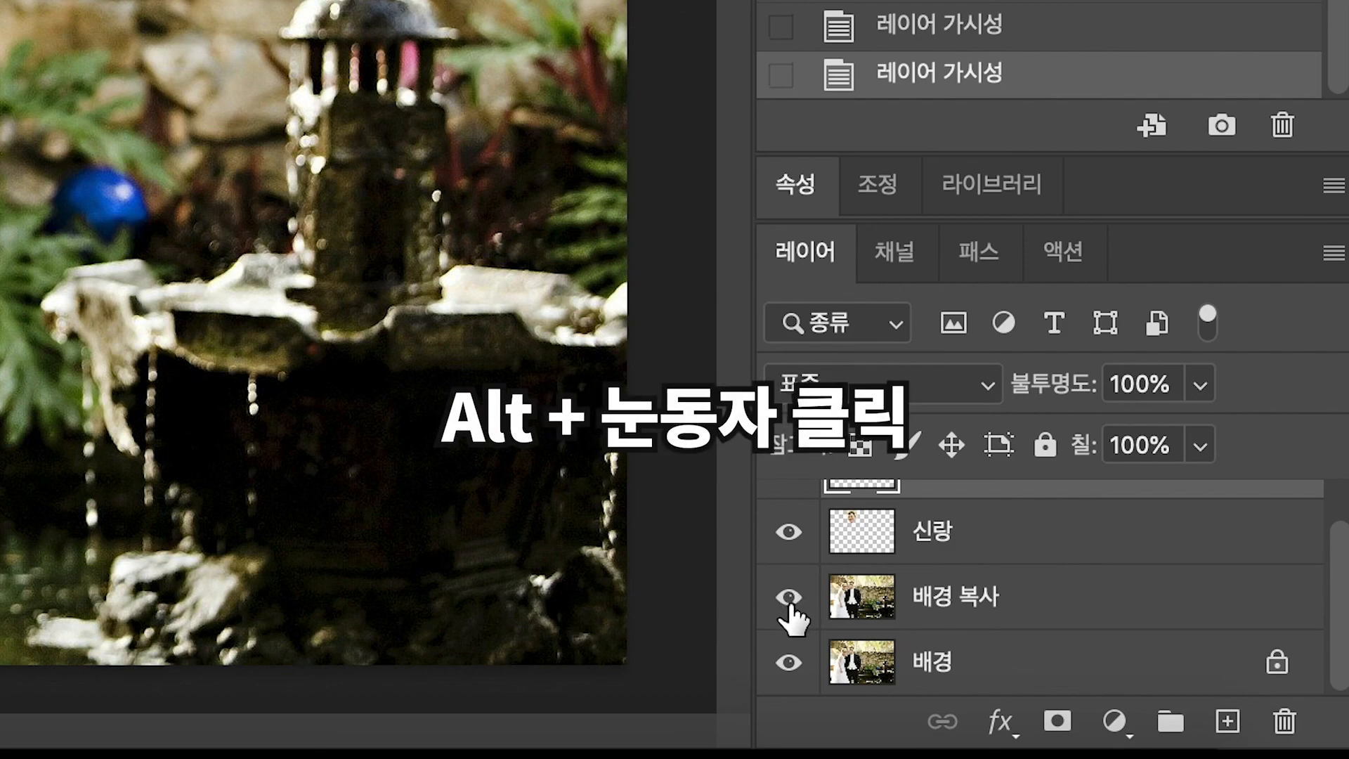
- Compare the enlarged heads with the original wedding photo by isolating the 배경 복사 layer and restoring all layers
alt+click(790, 603)
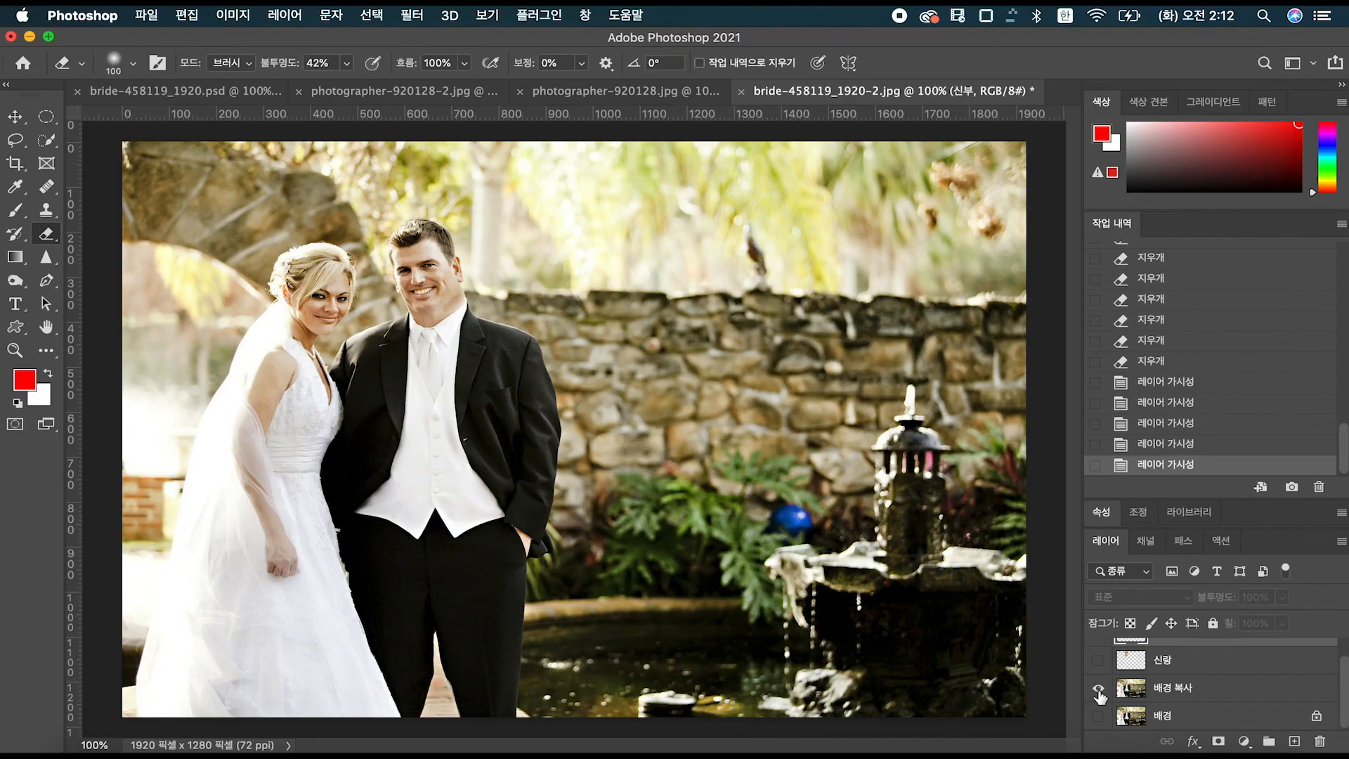
alt+click(1098, 690)
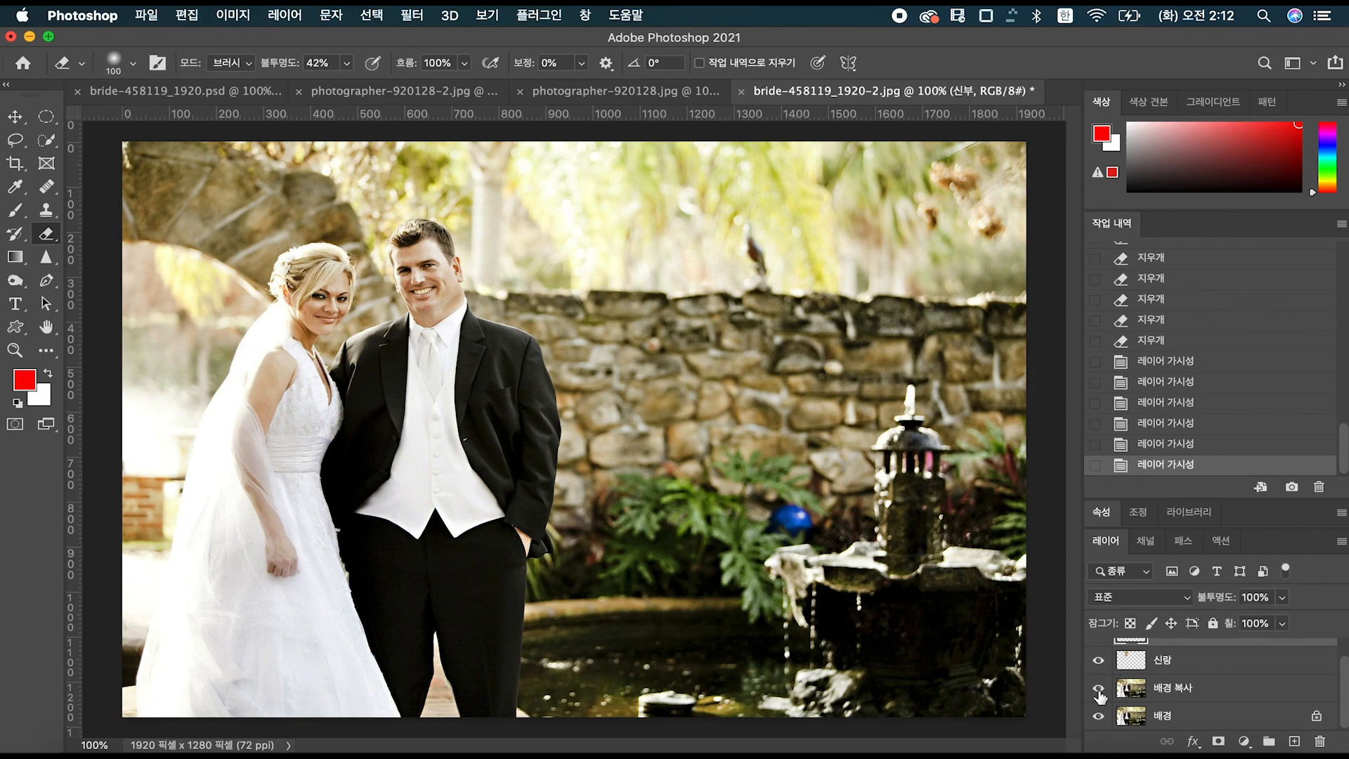
alt+click(1098, 692)
alt+click(1096, 688)
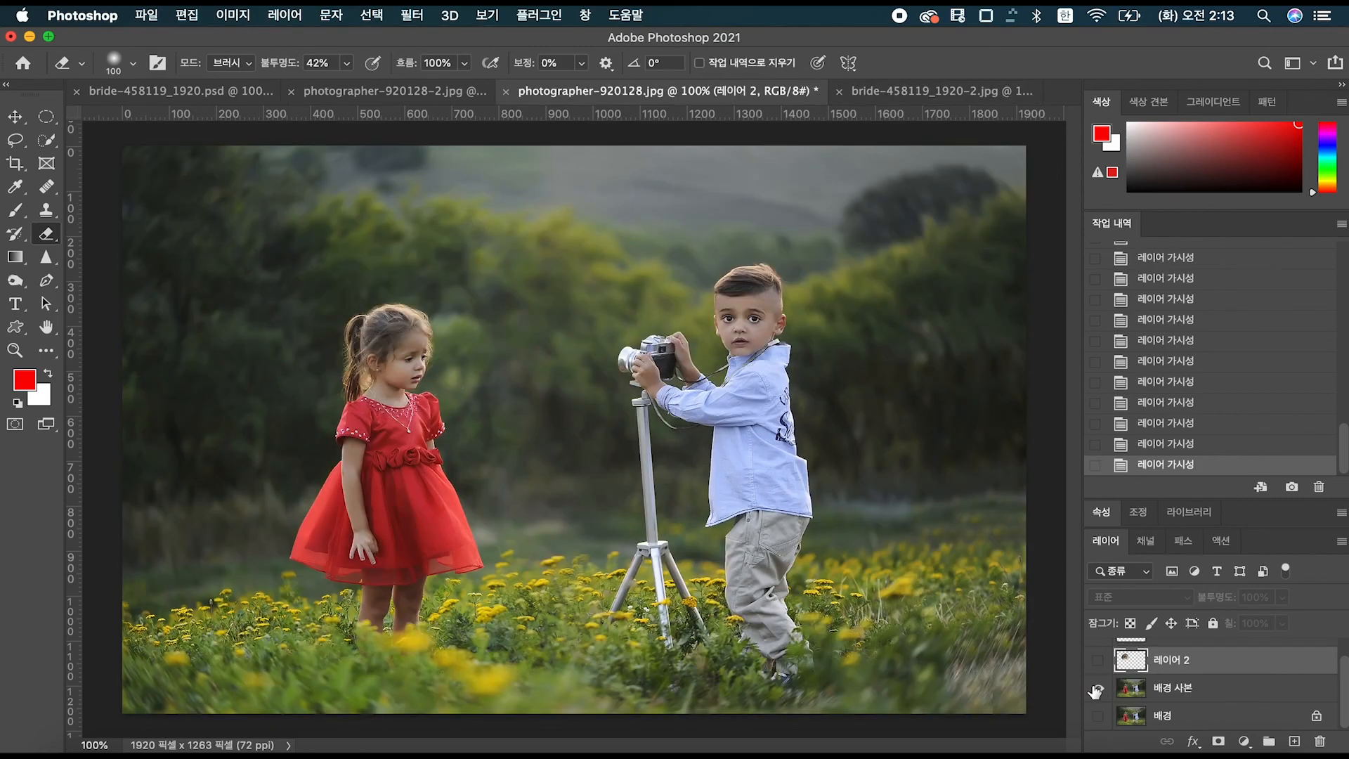
- Compare the children's enlarged heads in photographer-920128.jpg with the original by isolating the 배경 사본 layer and restoring all layers
alt+click(1096, 689)
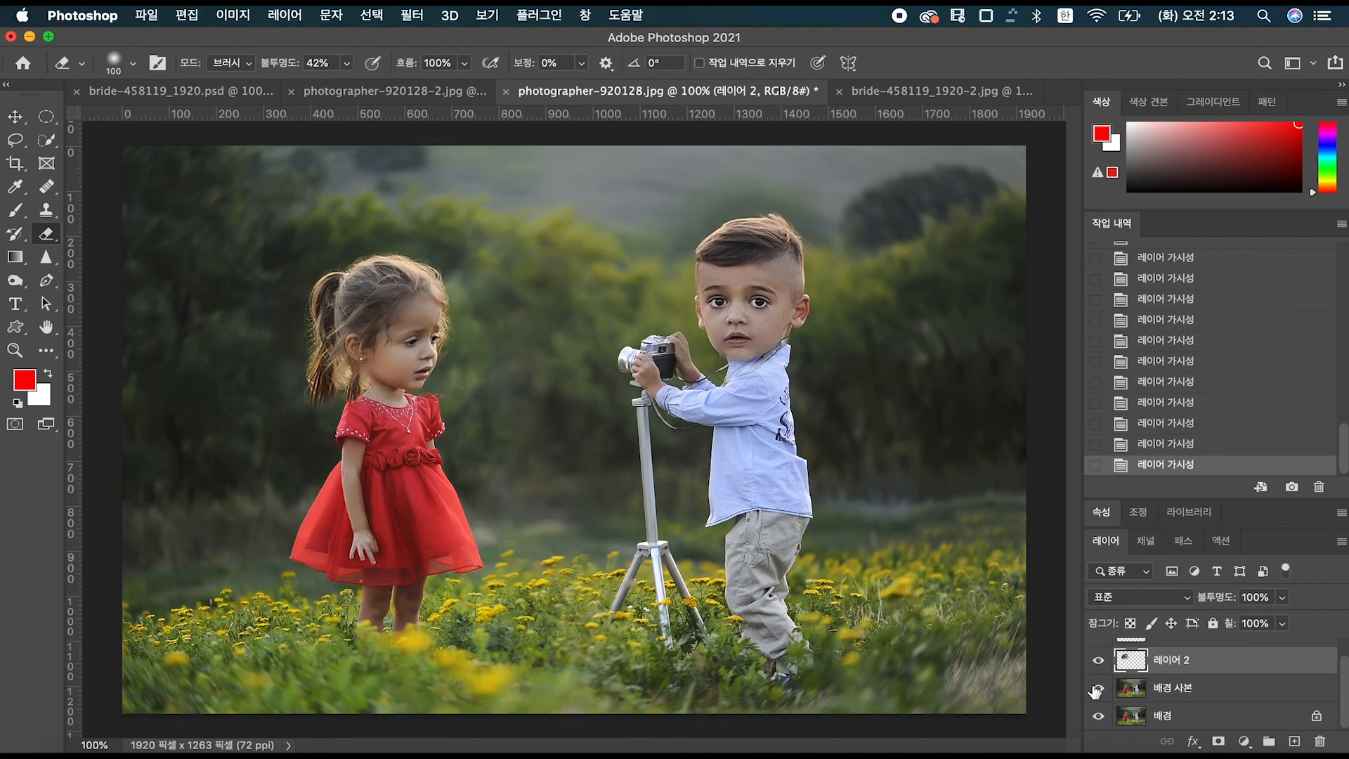
alt+click(1096, 690)
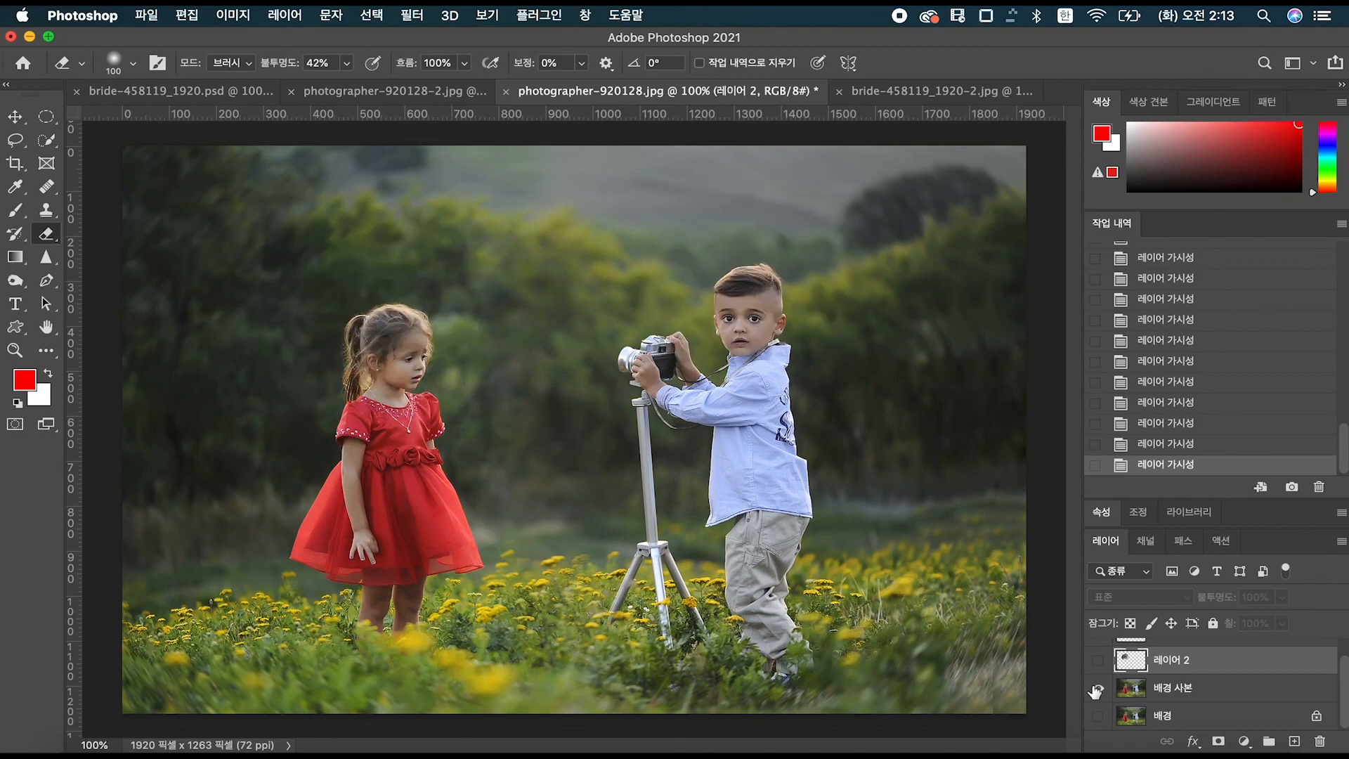
alt+click(1096, 690)
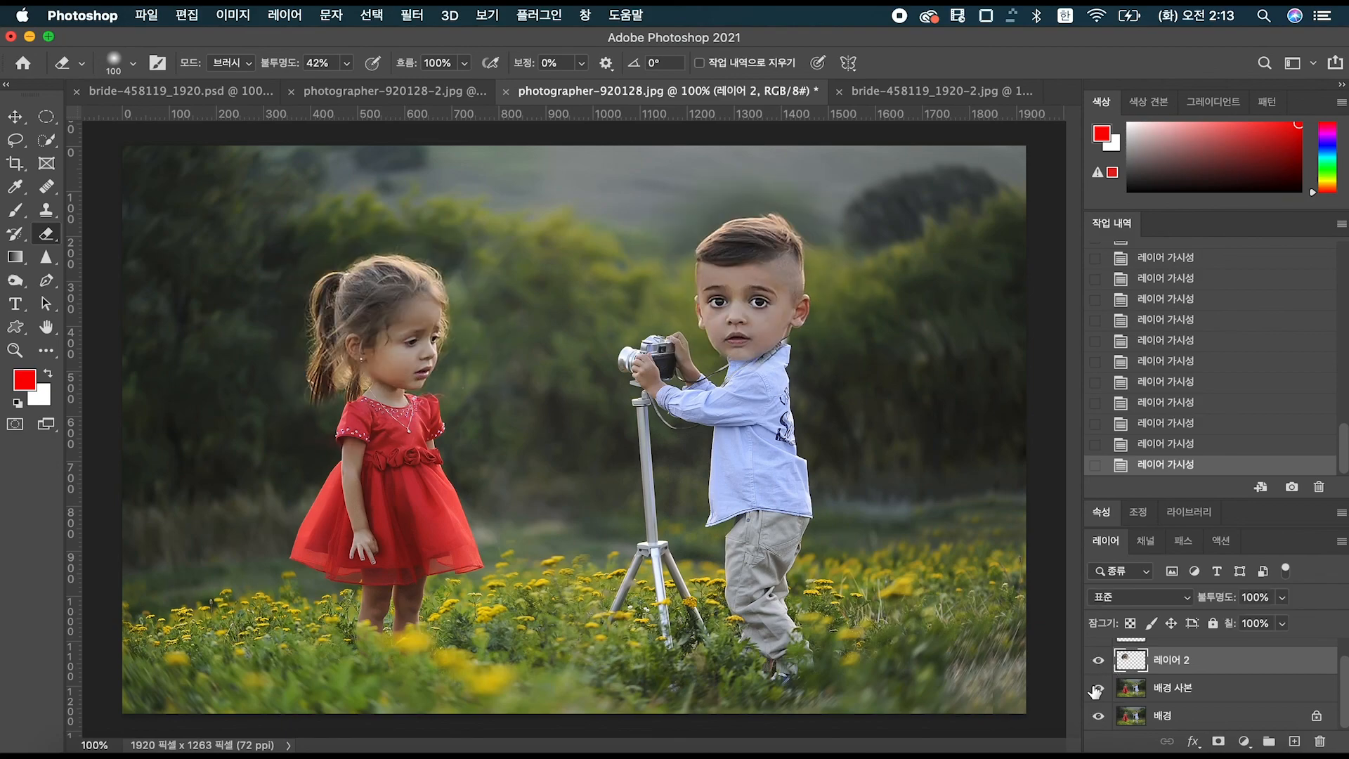